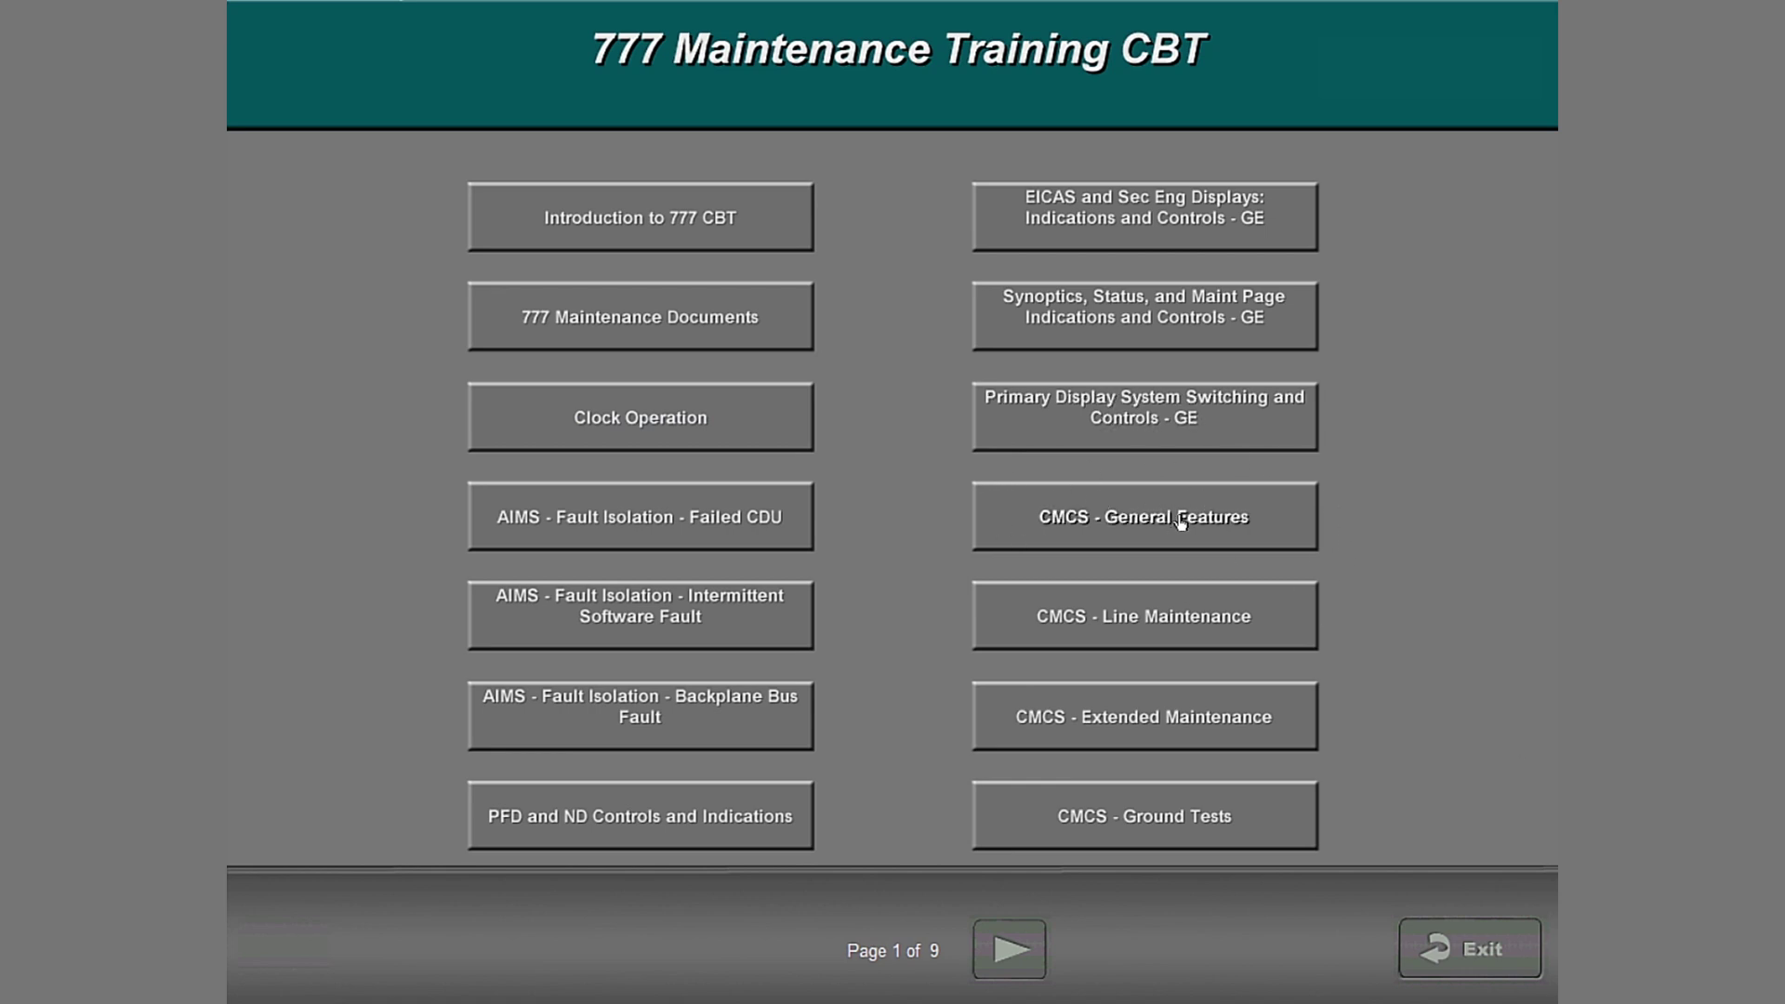
Open the CMCS - General Features lesson from the course menu
left_click(1237, 506)
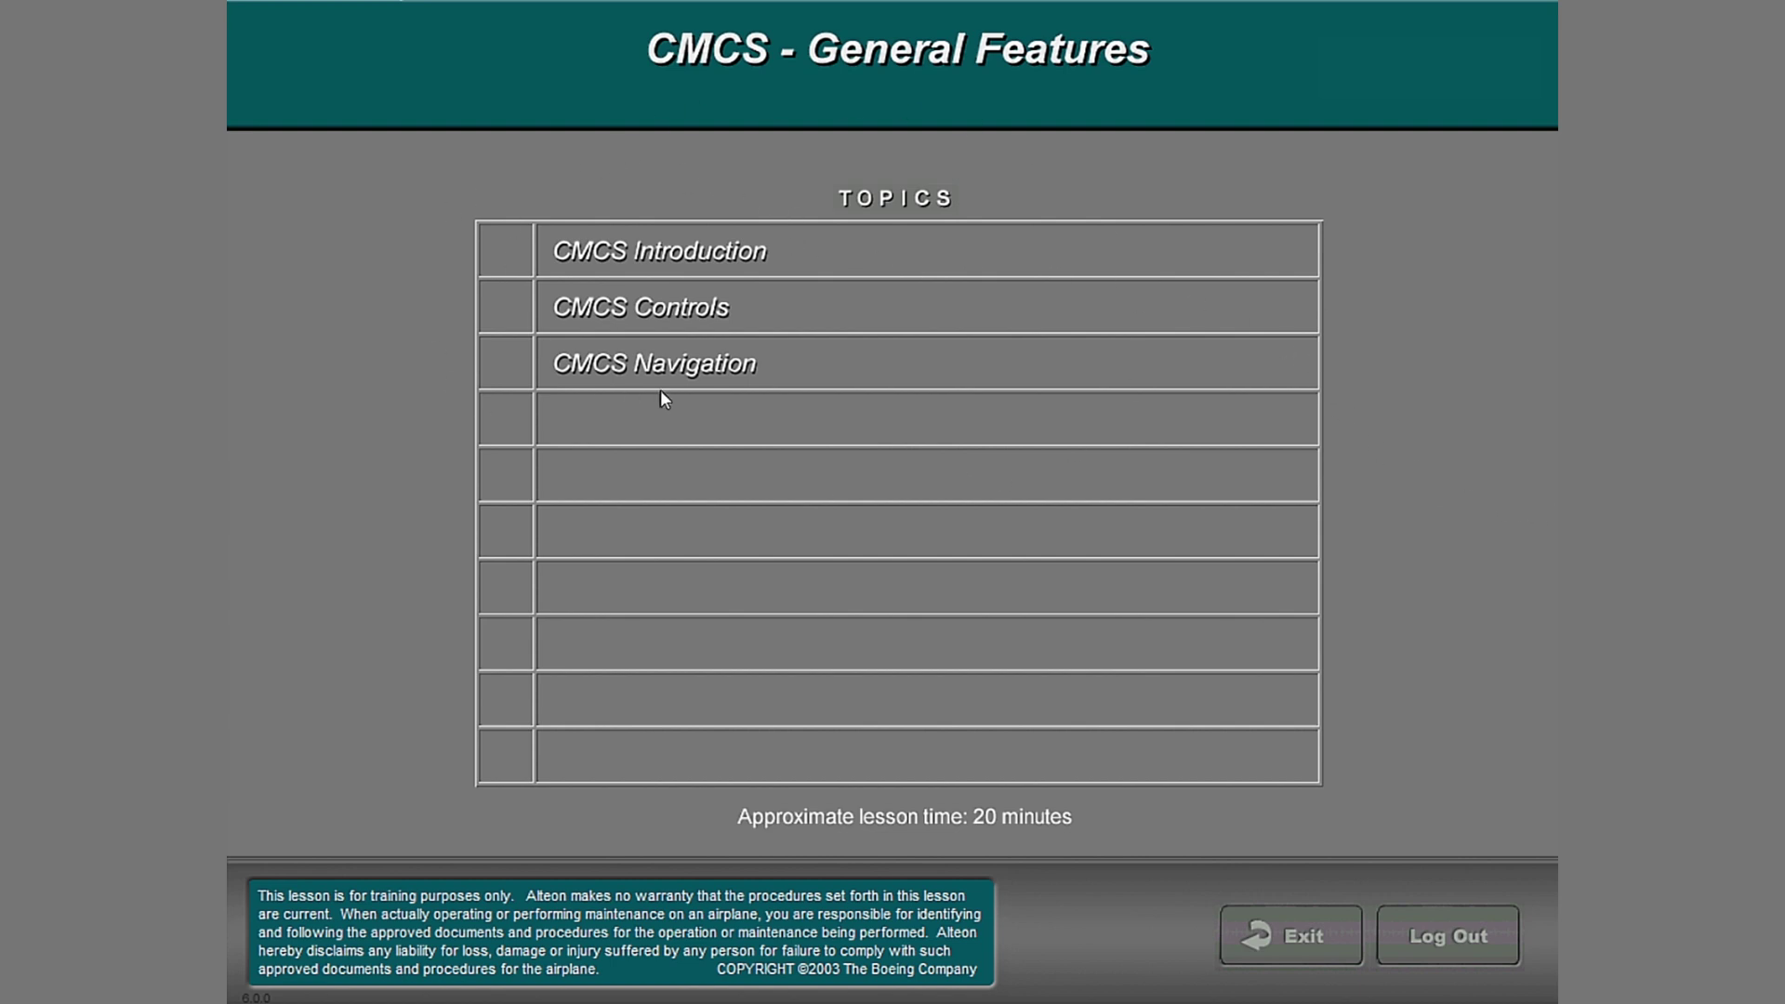
Start the CMCS Introduction topic and advance to the Left CMCF Onboard Maintenance main menu
left_click(779, 267)
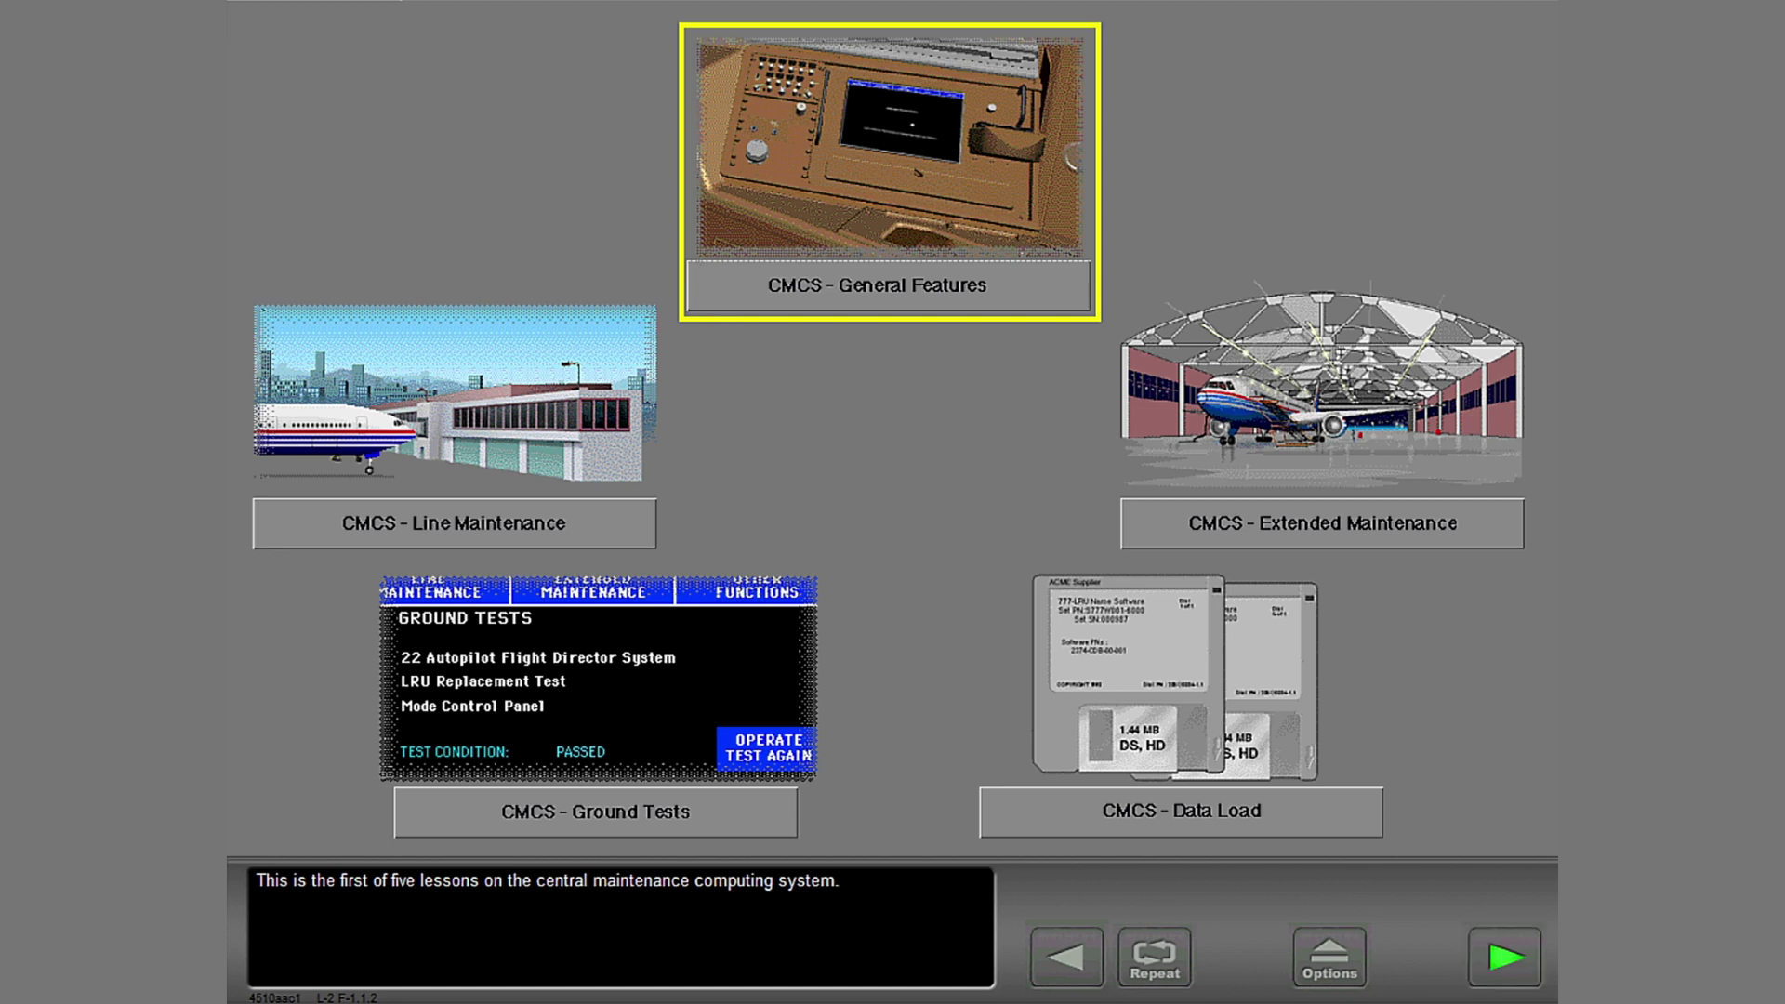
left_click(1506, 958)
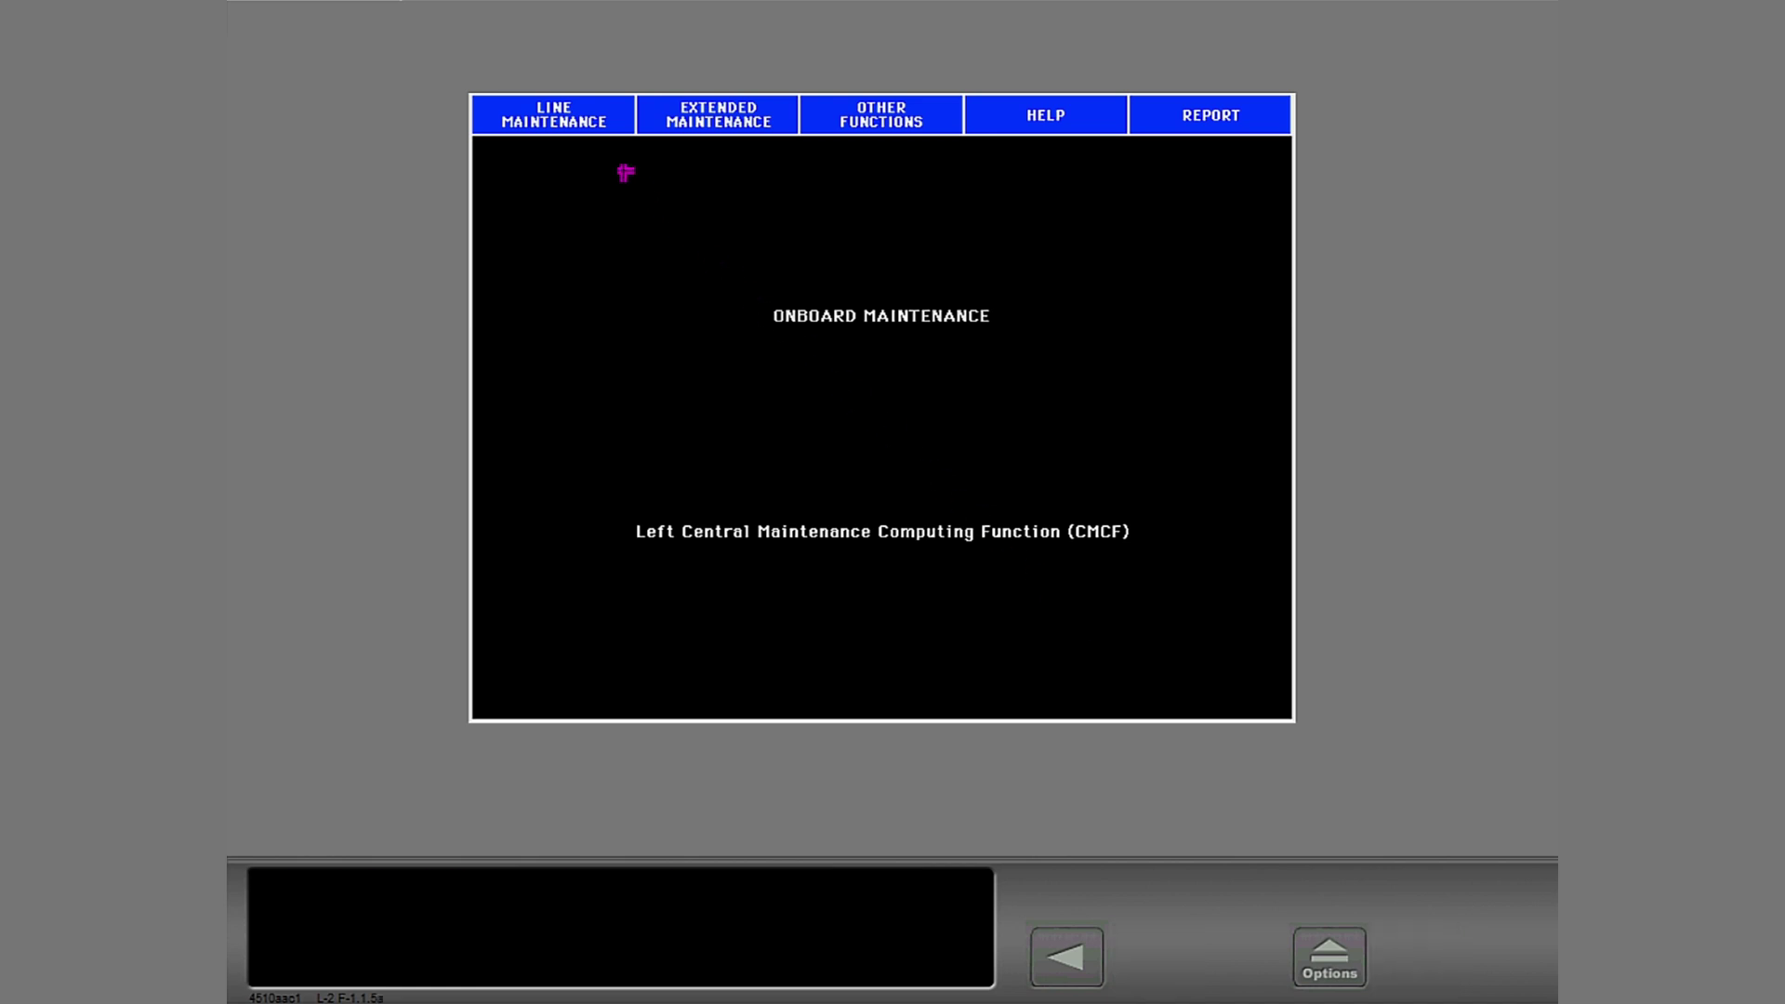
Review the Line Maintenance, Extended Maintenance, Other Functions, Help and Report menus, then finish CMCS Introduction
left_click(565, 115)
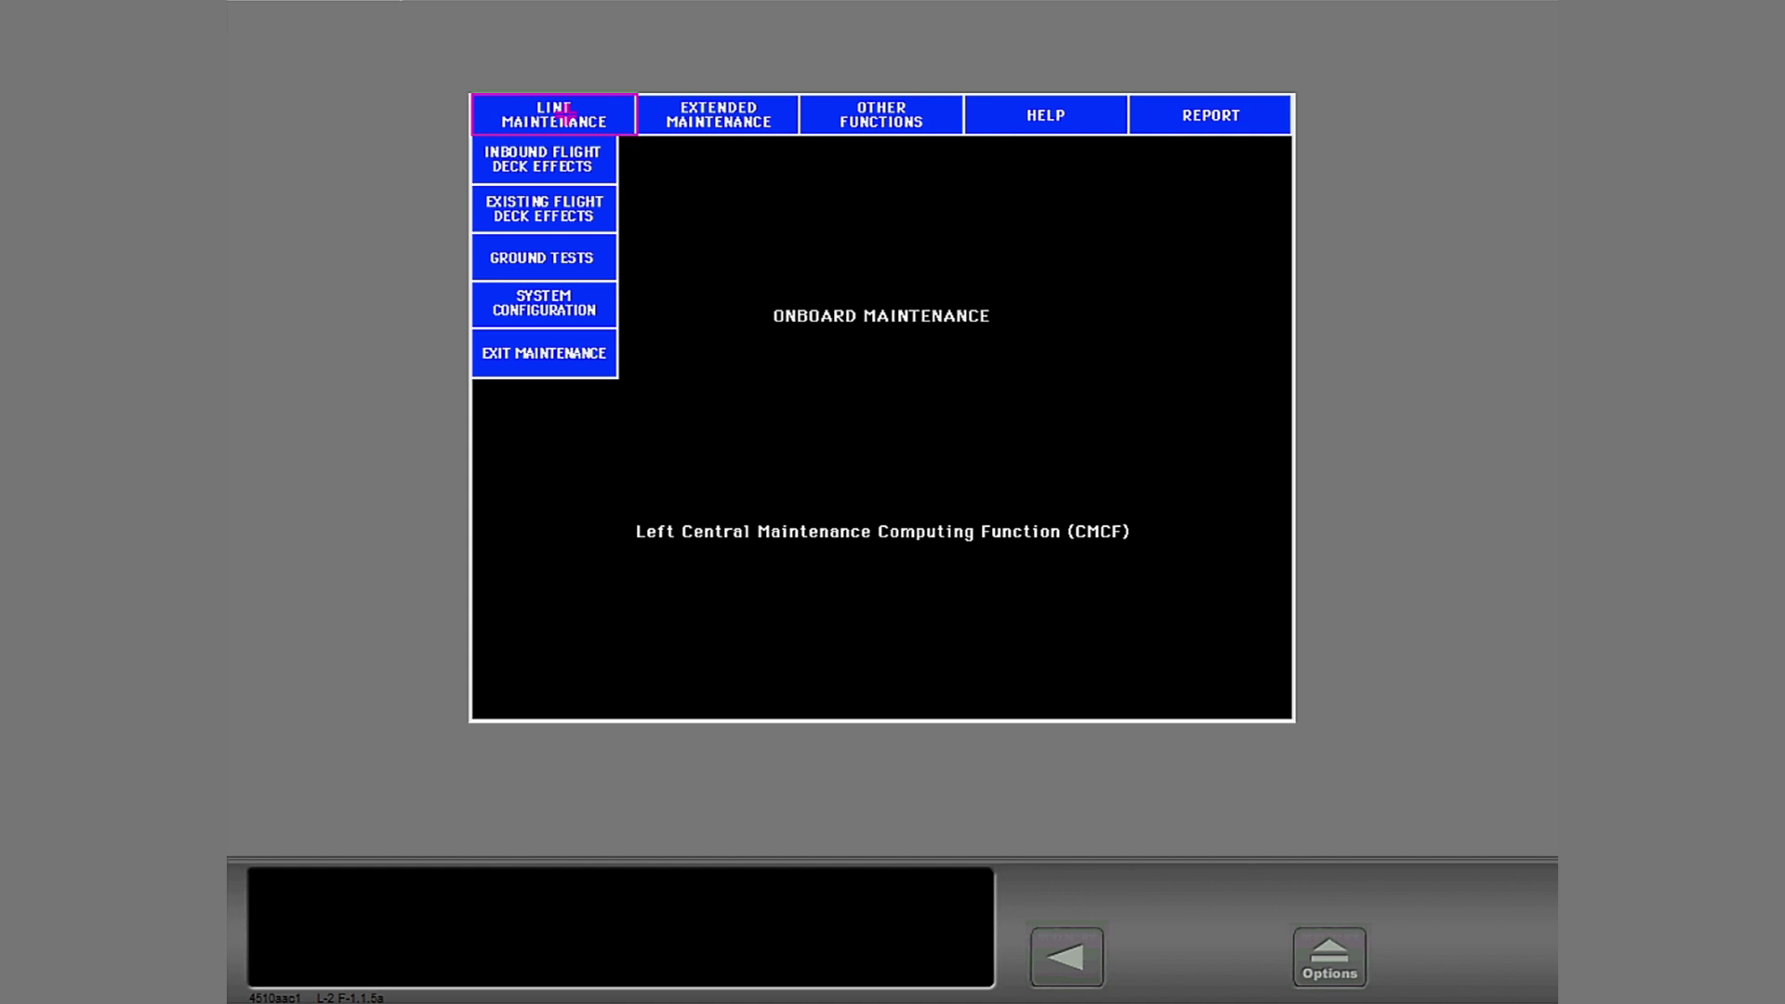
left_click(719, 116)
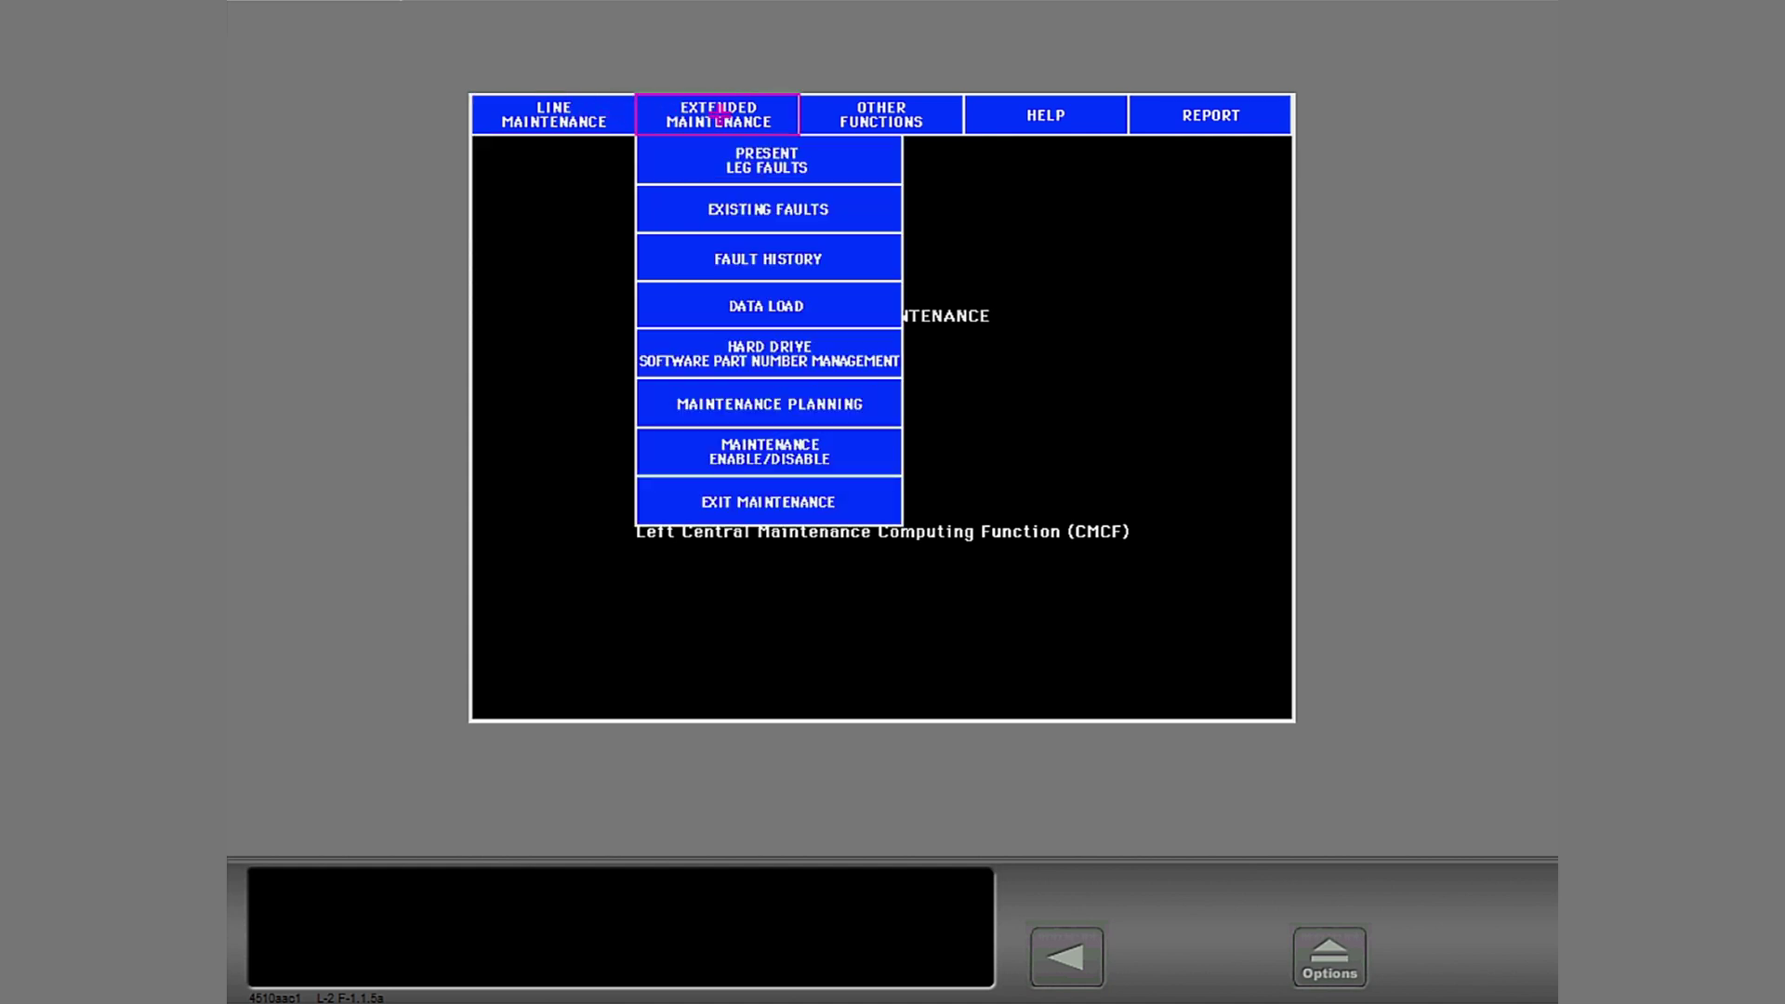
left_click(846, 110)
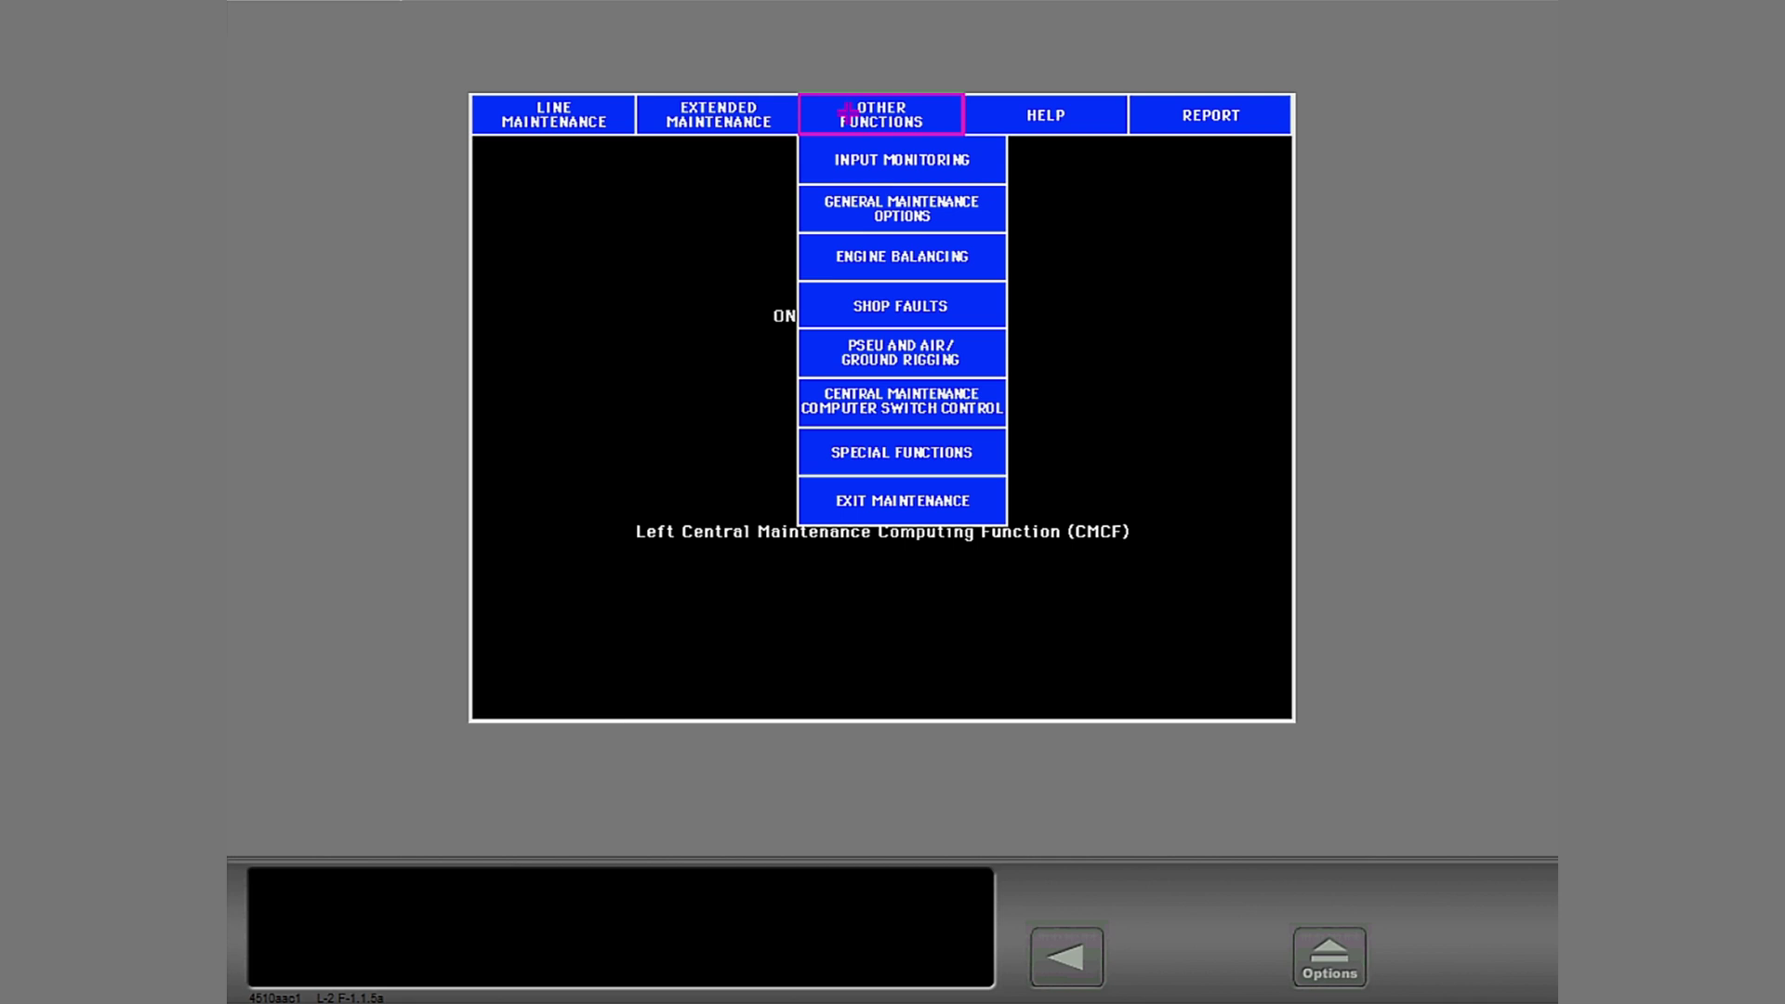
left_click(1025, 116)
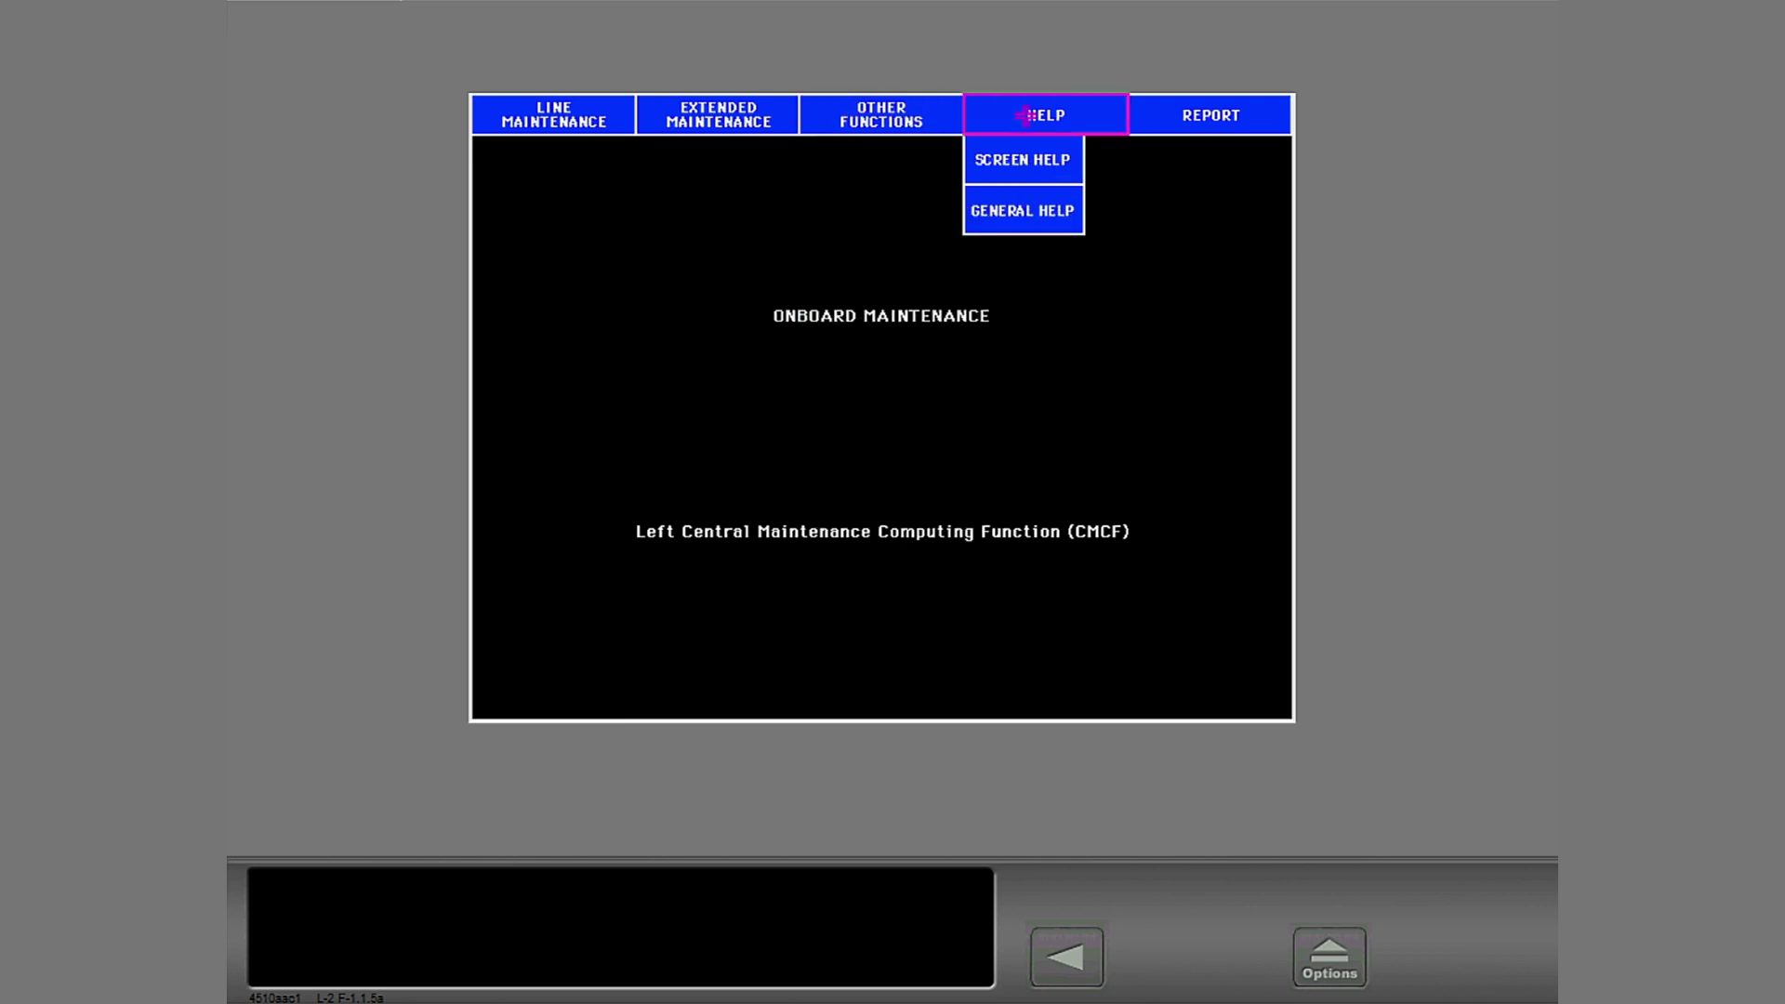
left_click(1161, 115)
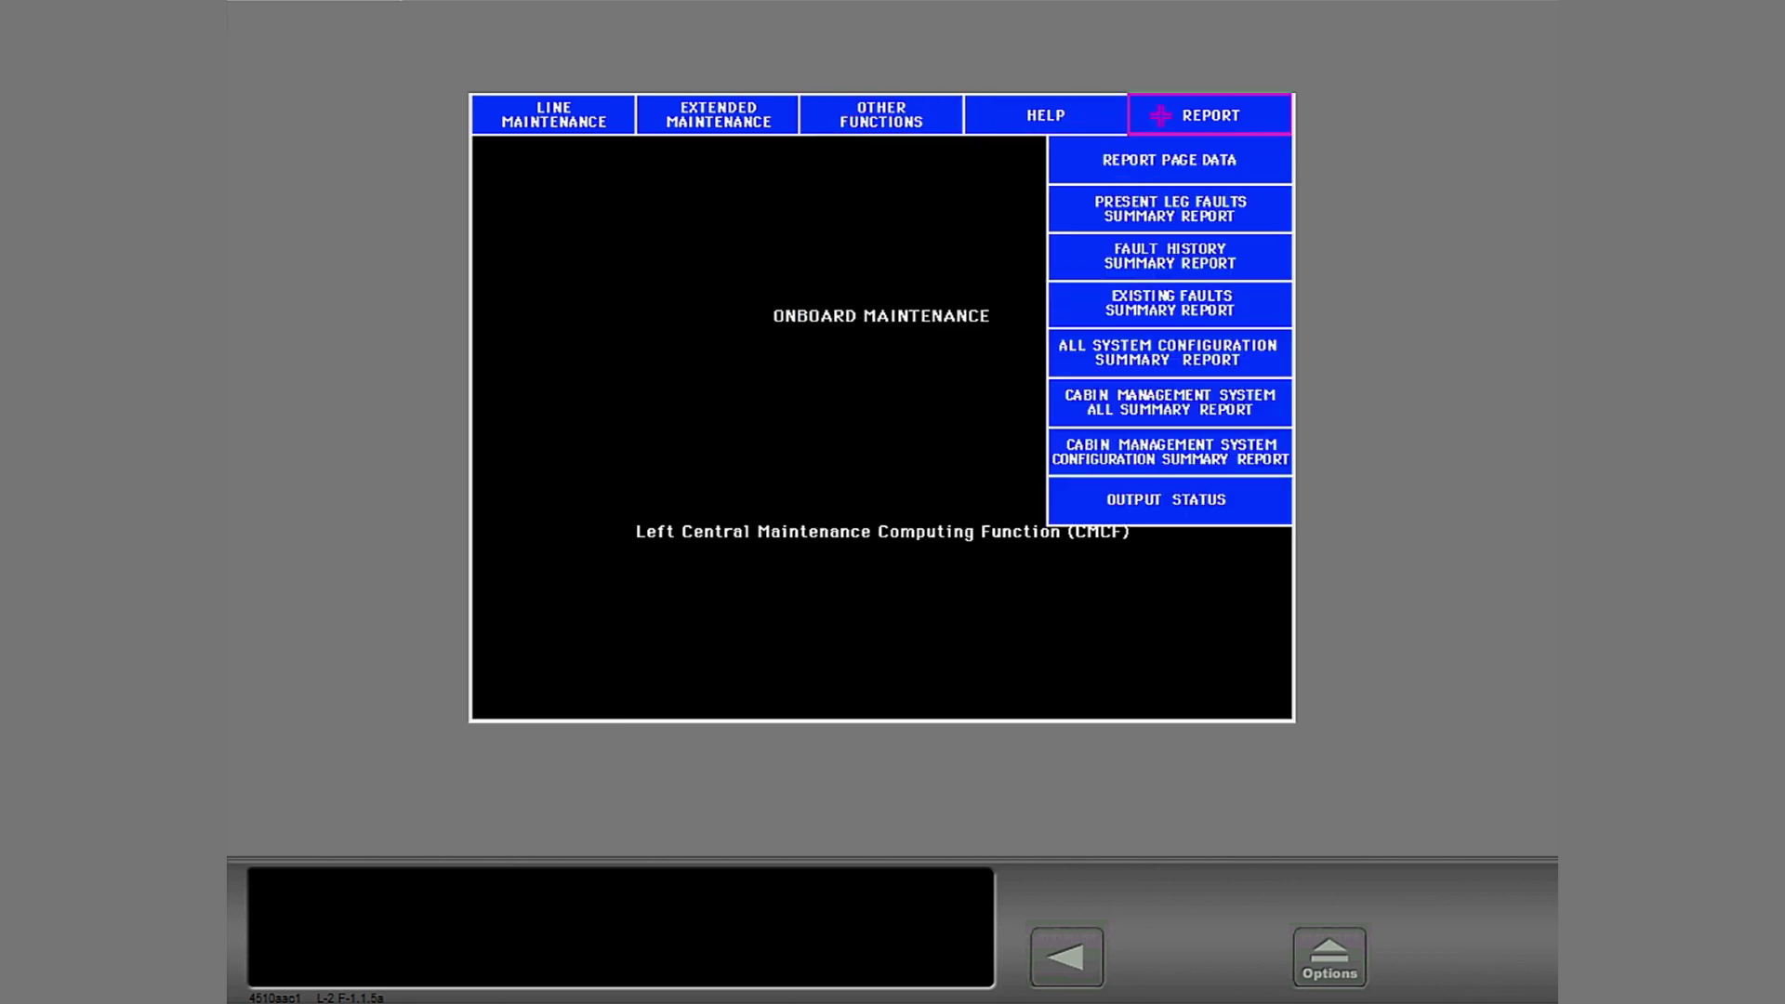
left_click(1161, 116)
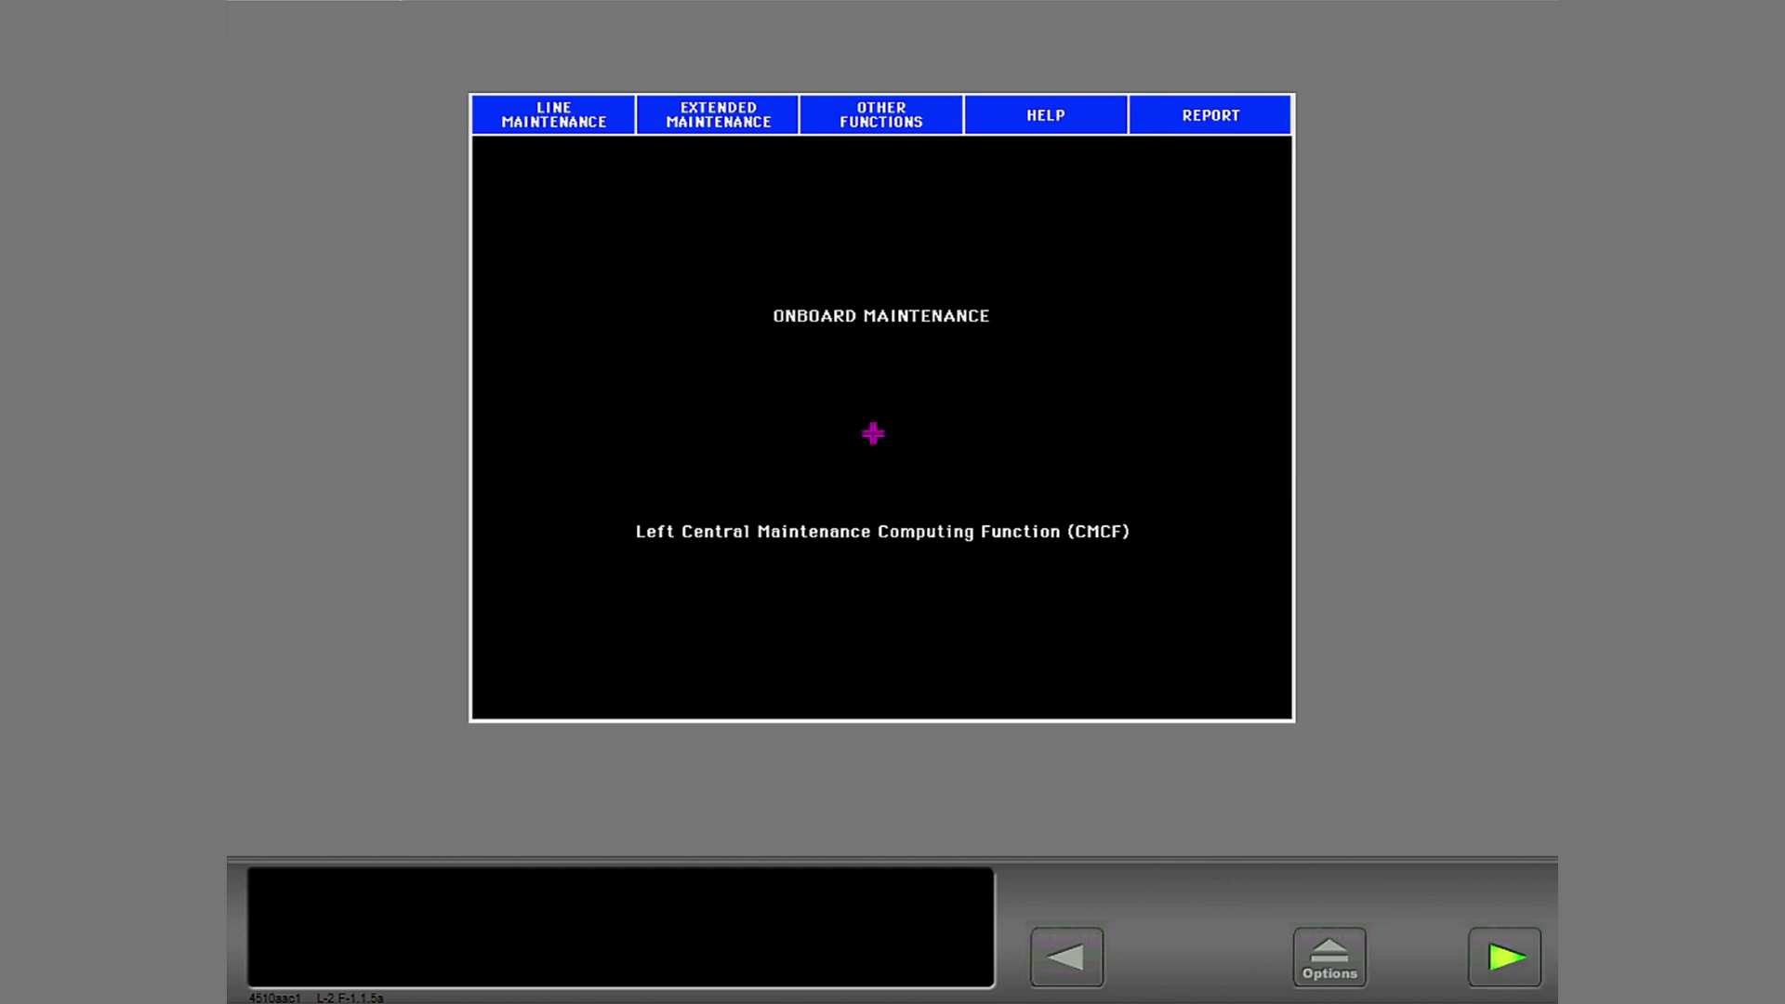
left_click(1505, 960)
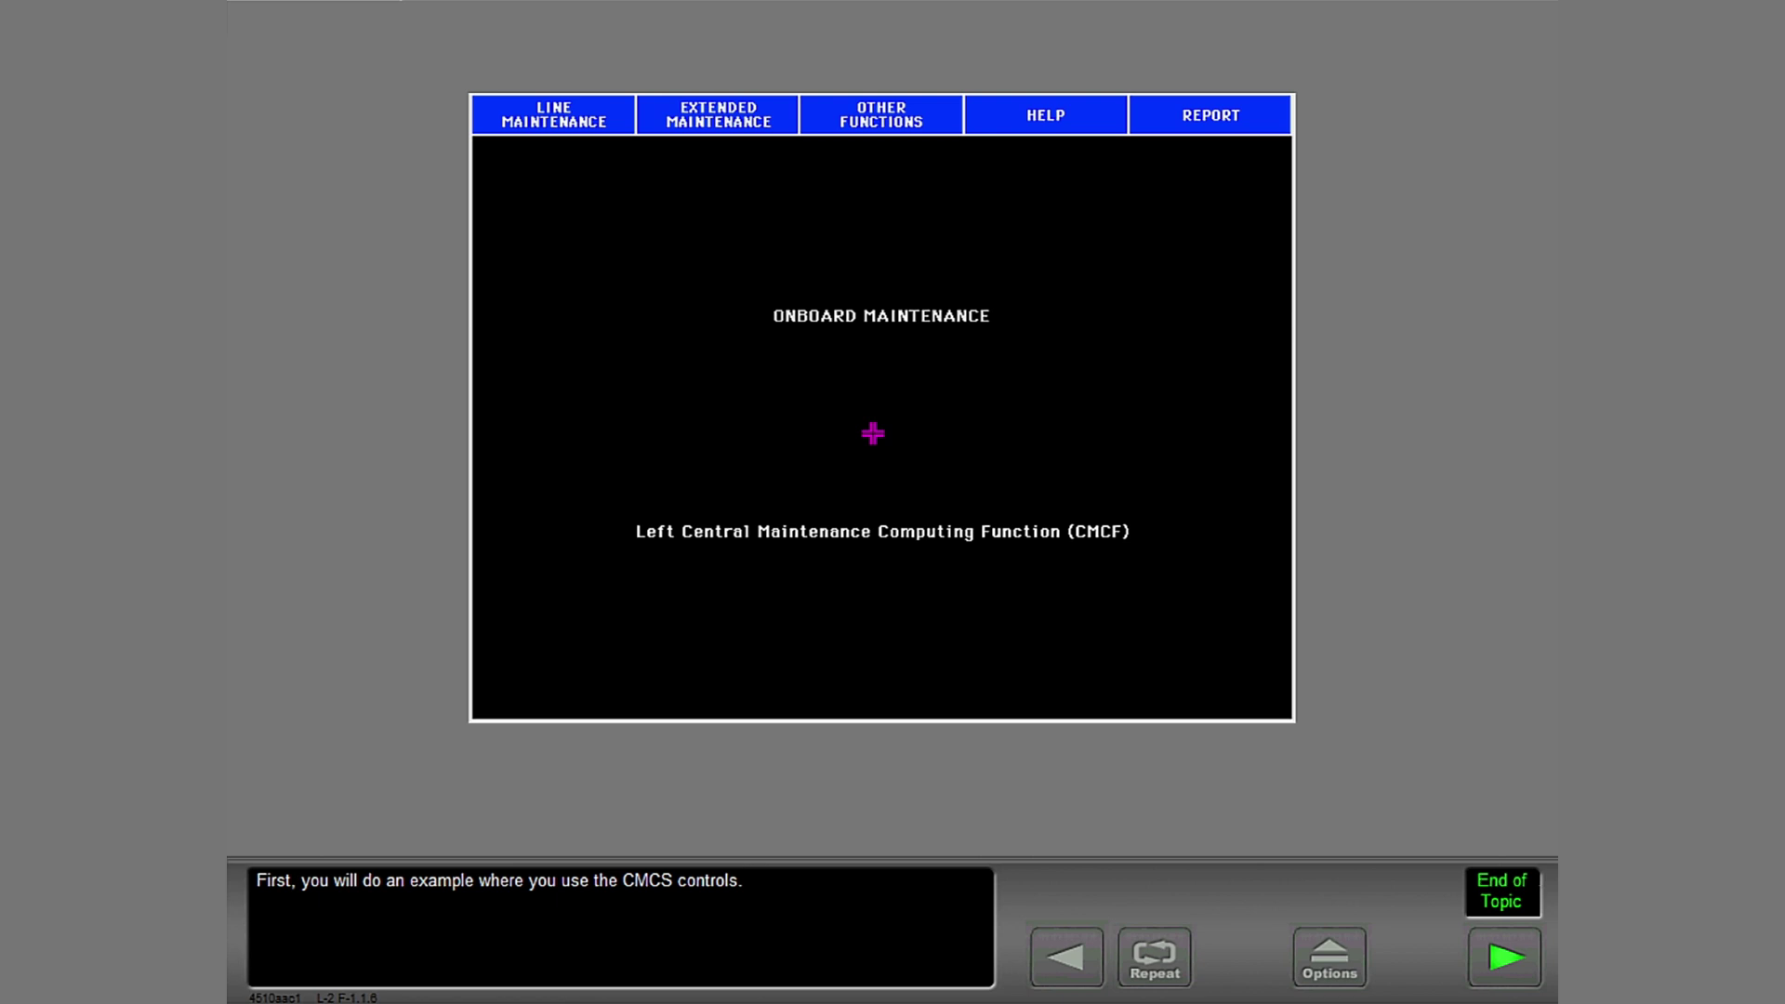
left_click(1506, 959)
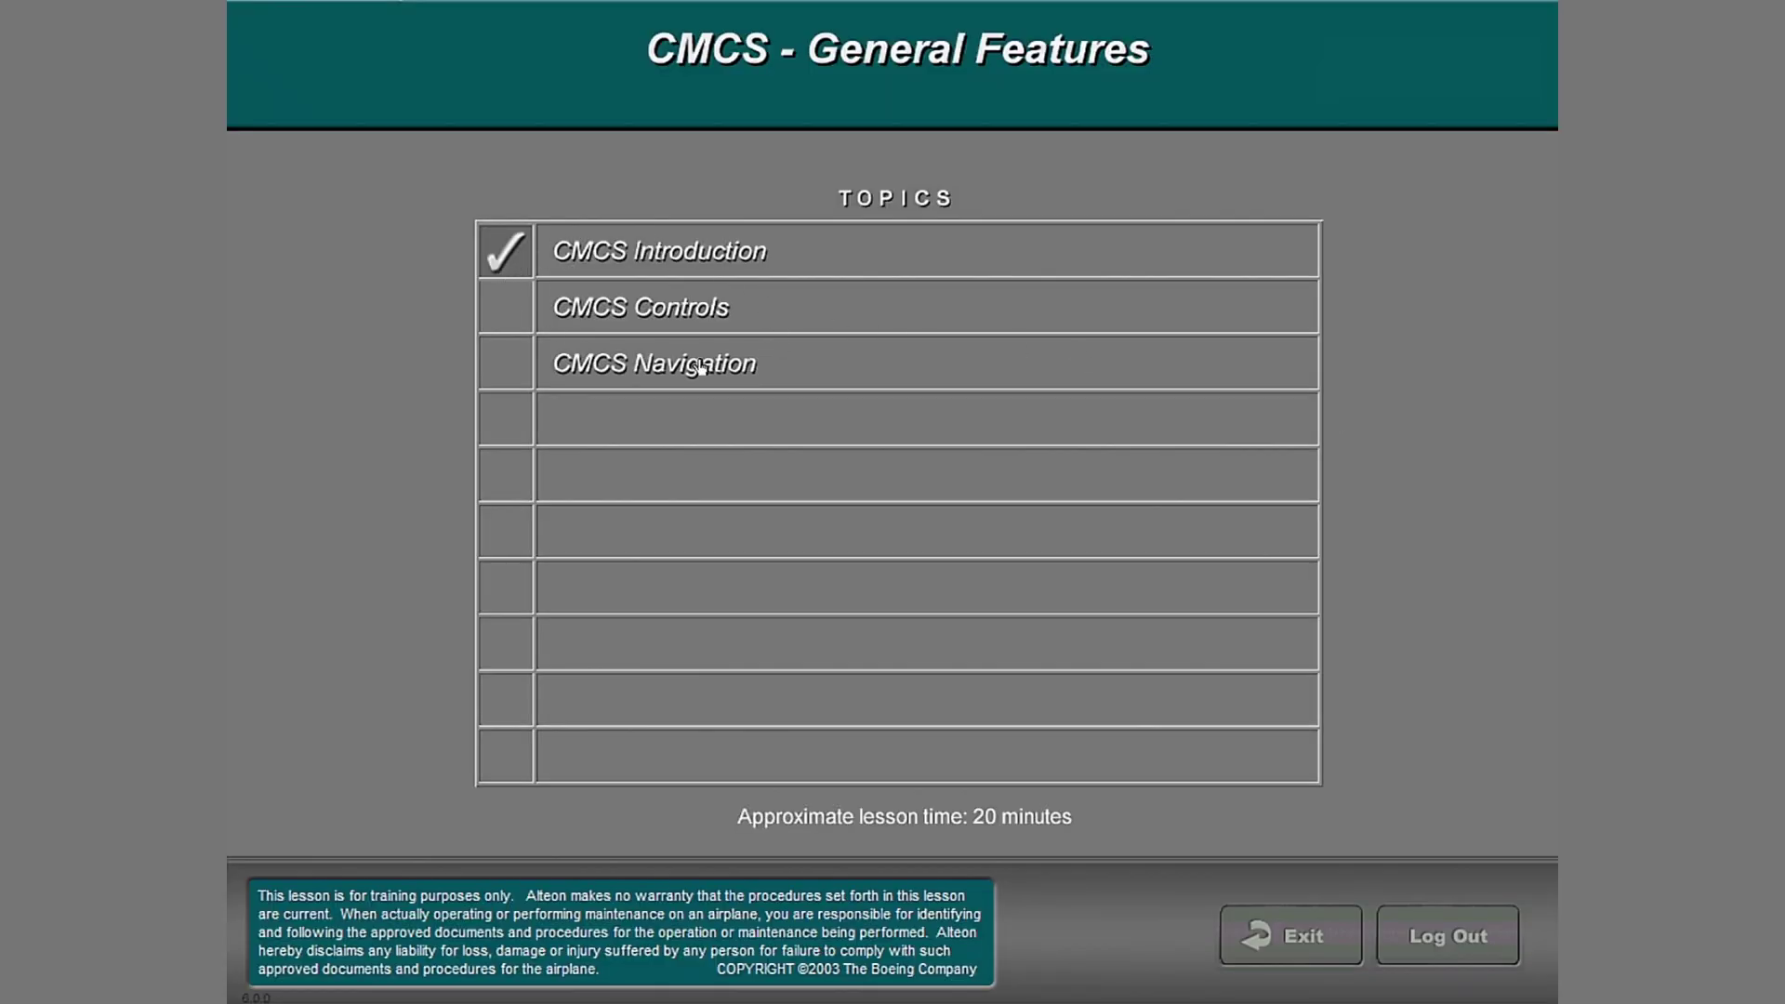
Start the CMCS Controls topic and bring up the Onboard Maintenance display
left_click(772, 313)
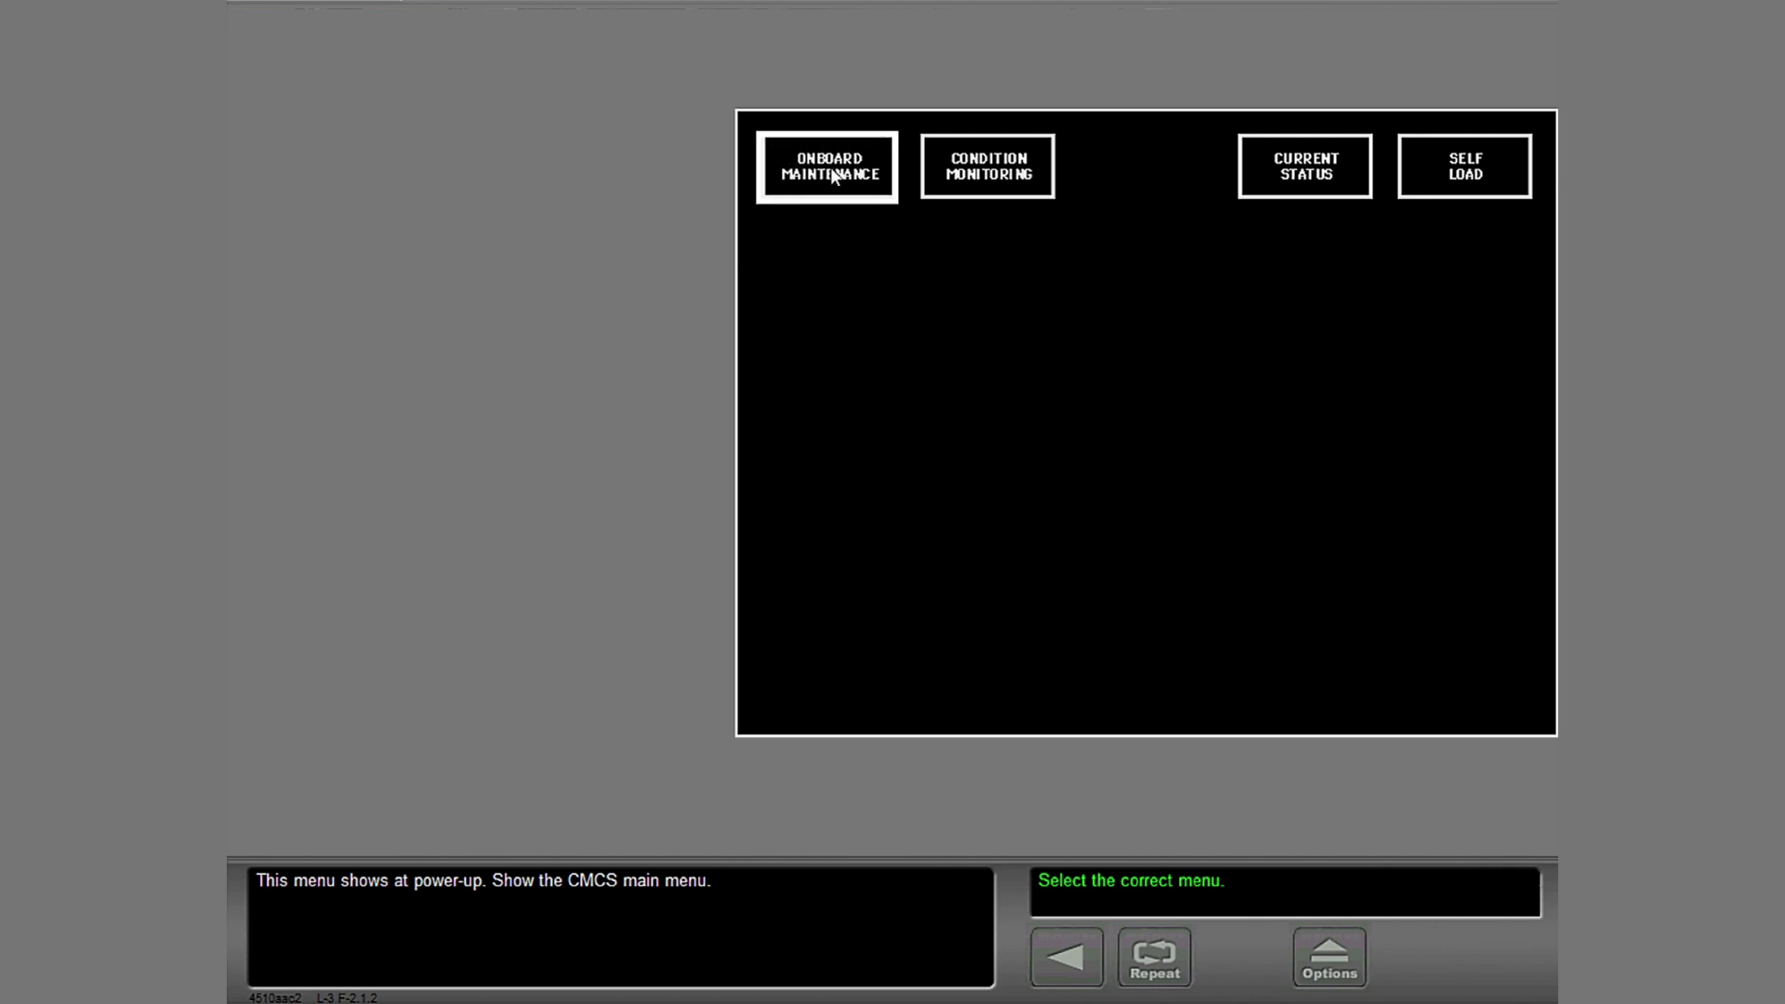
left_click(854, 176)
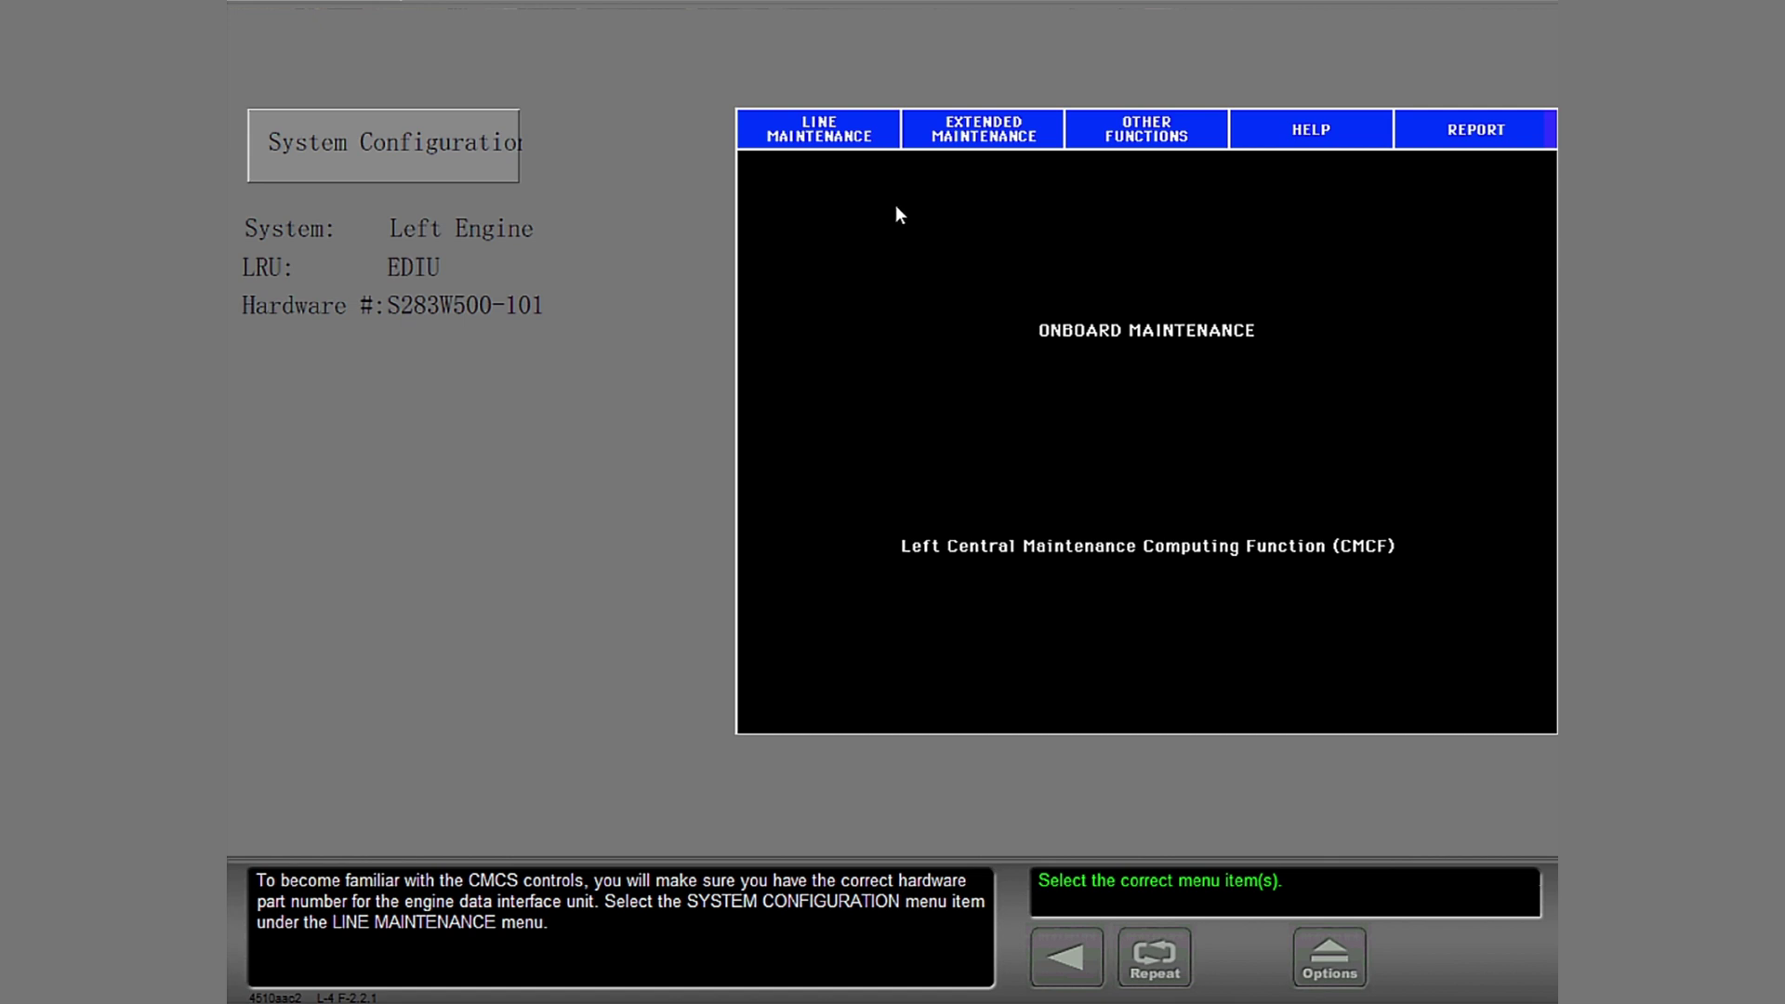
Open Line Maintenance > System Configuration and read the Info explanations of each screen area
left_click(844, 138)
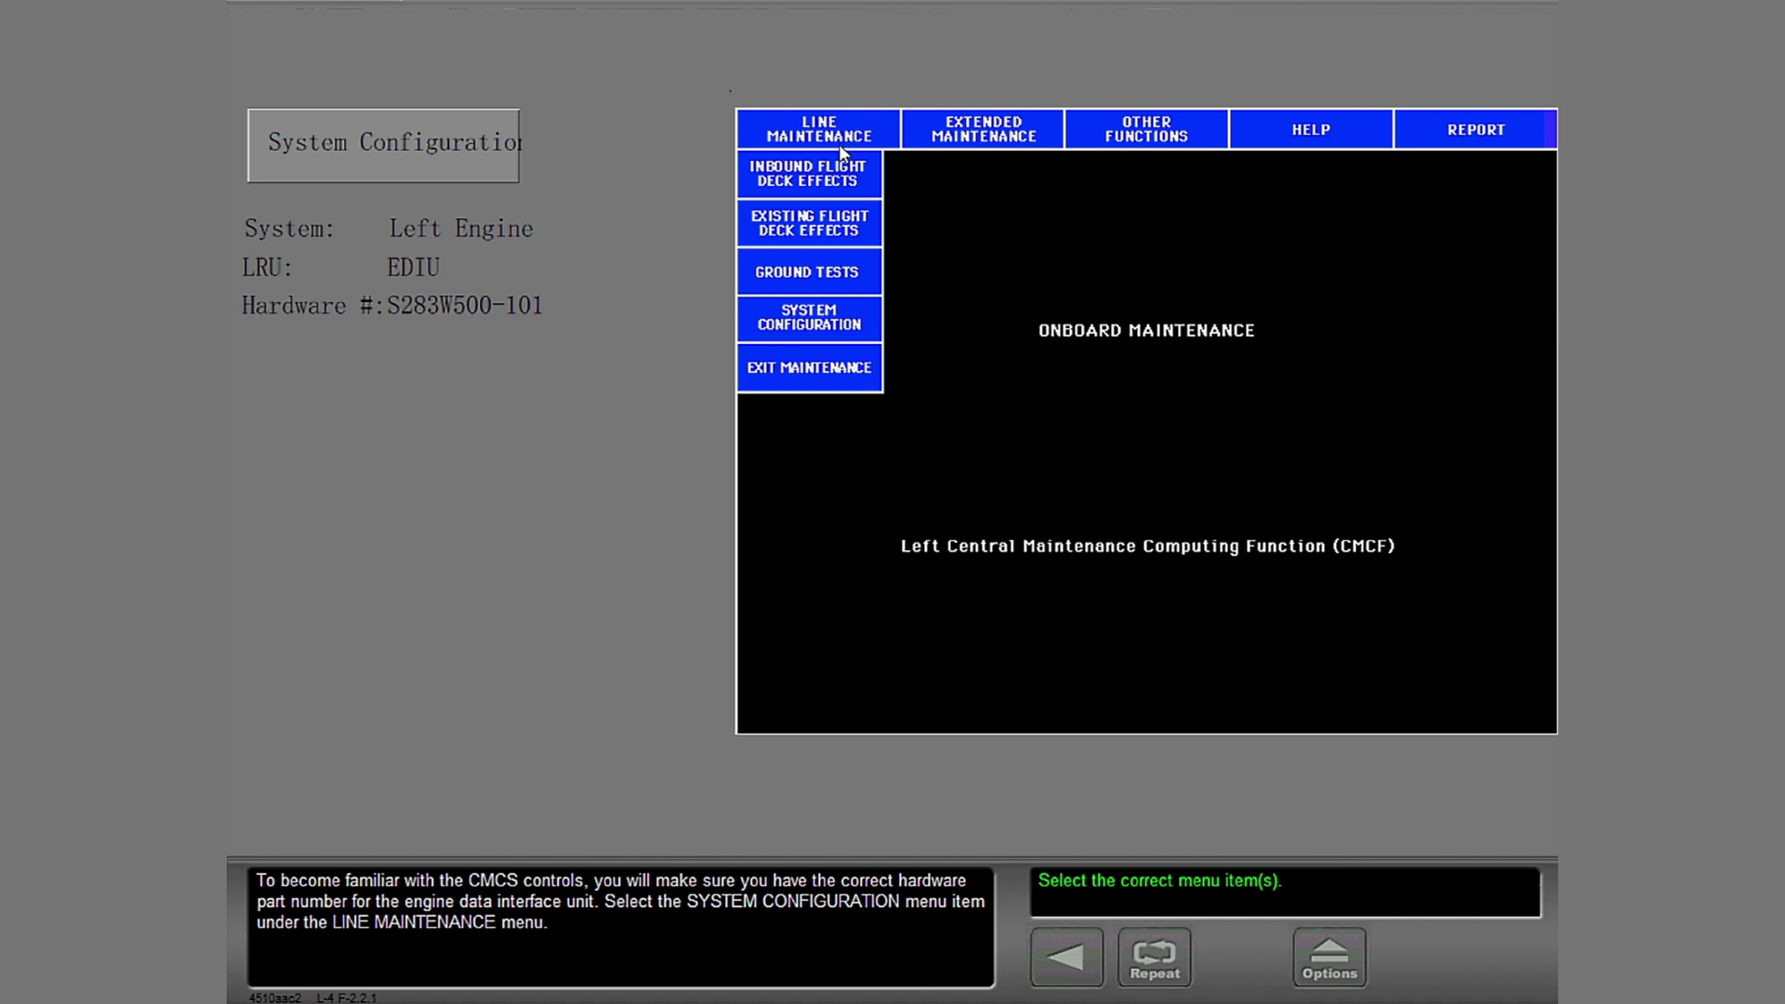
left_click(775, 316)
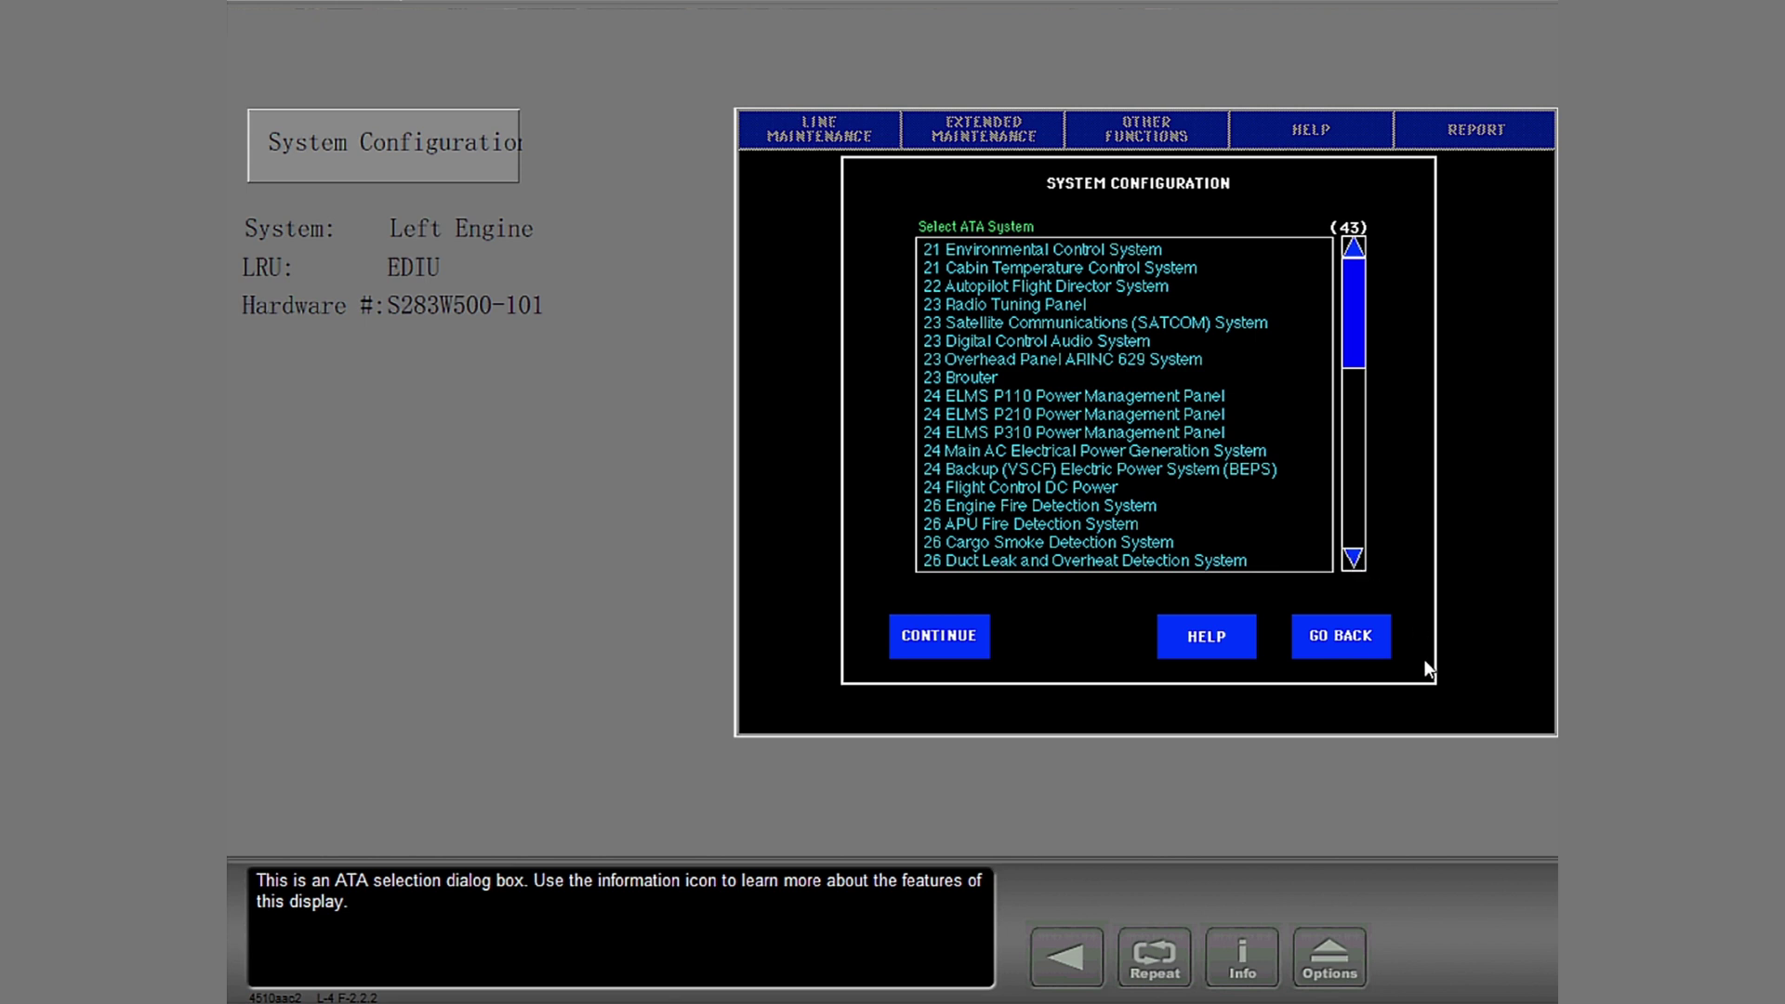
left_click(1244, 959)
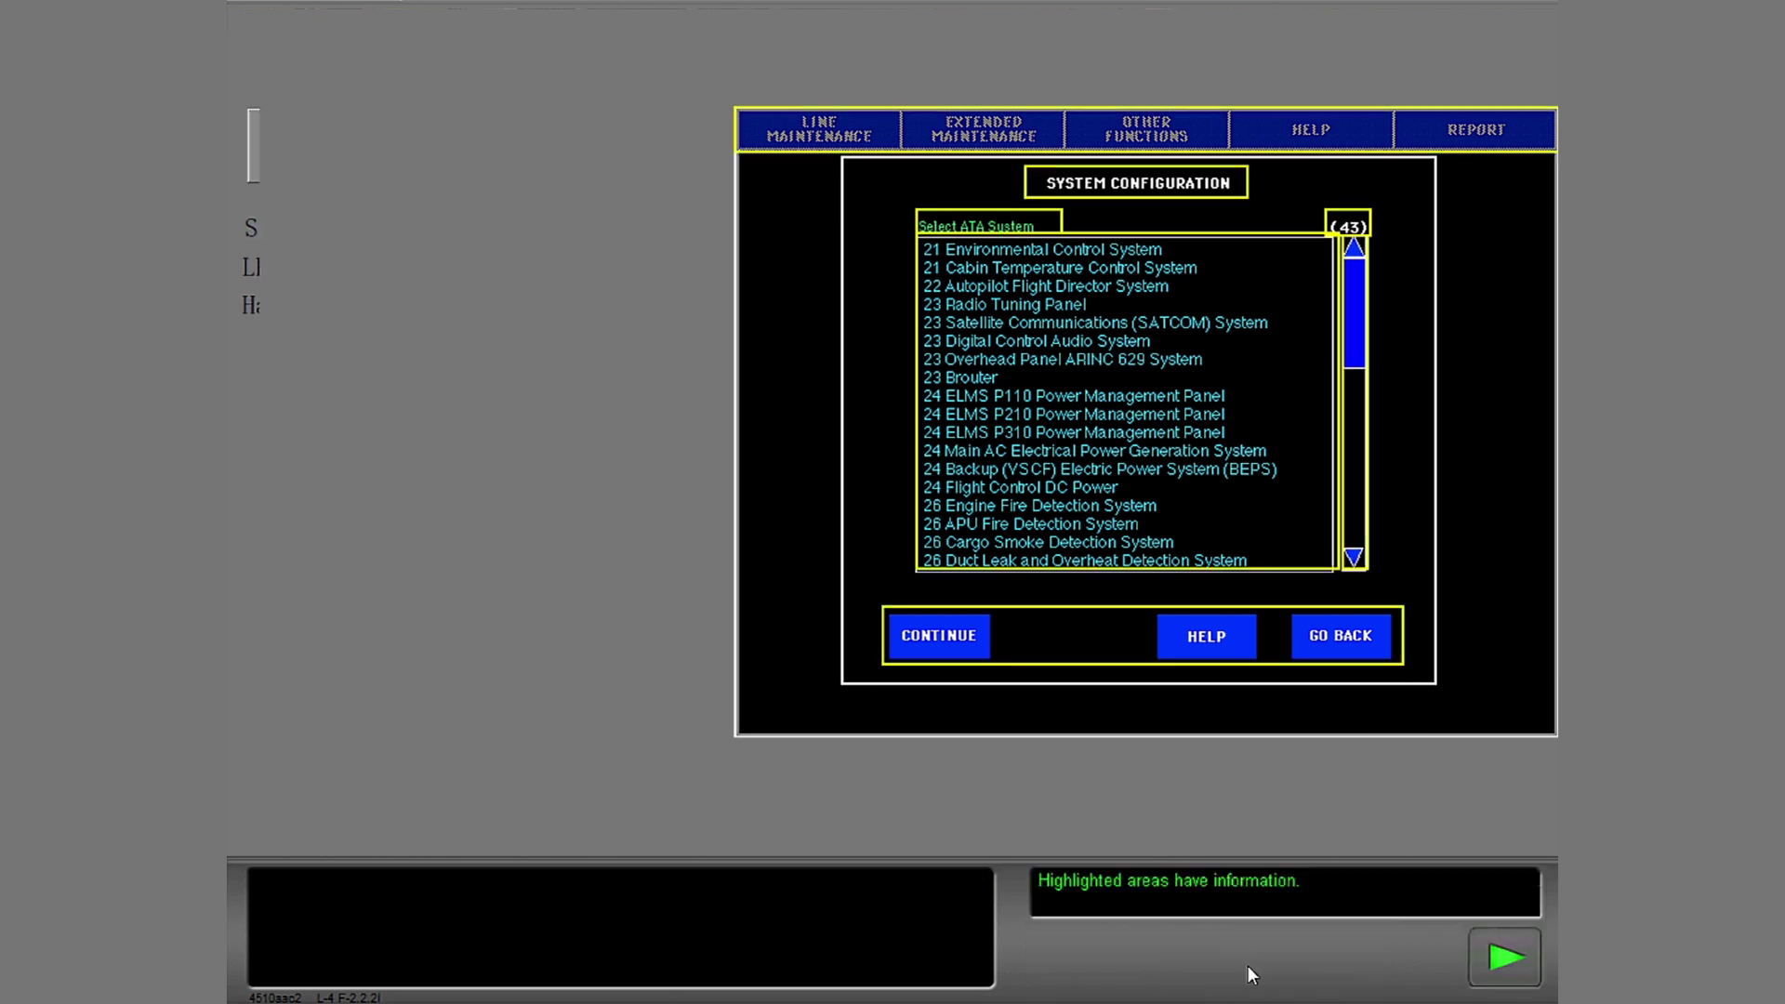
mouse_move(908, 140)
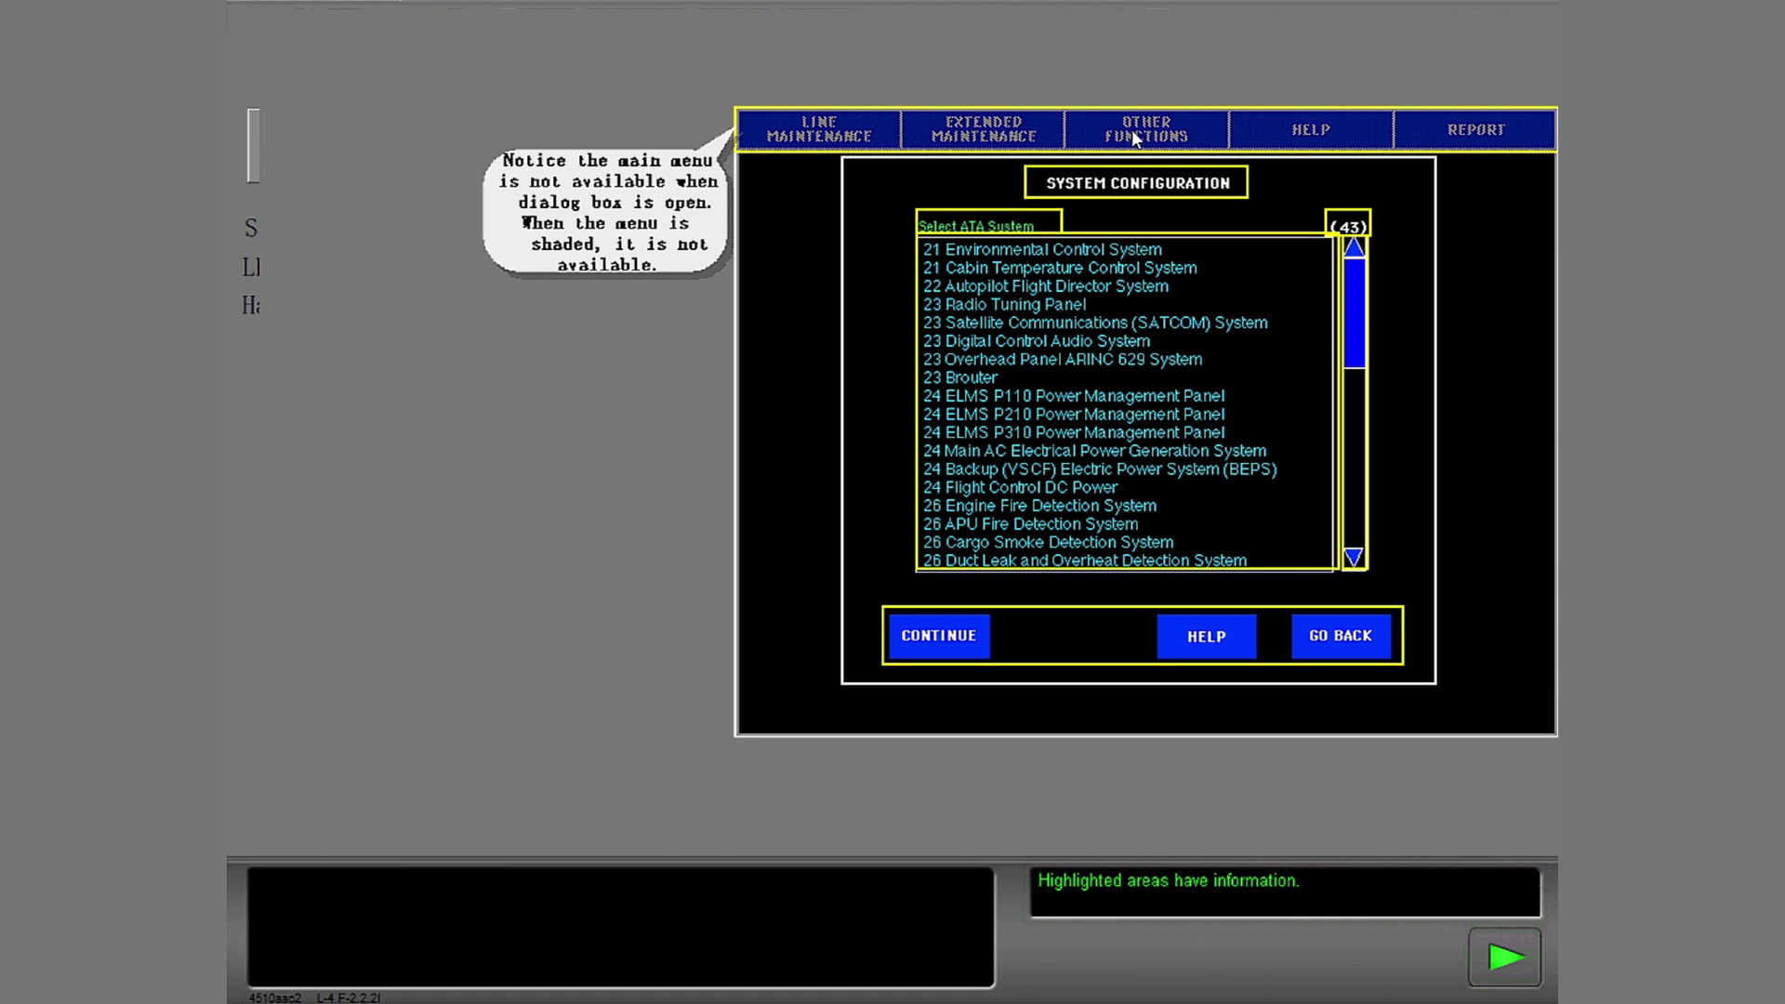
mouse_move(1161, 191)
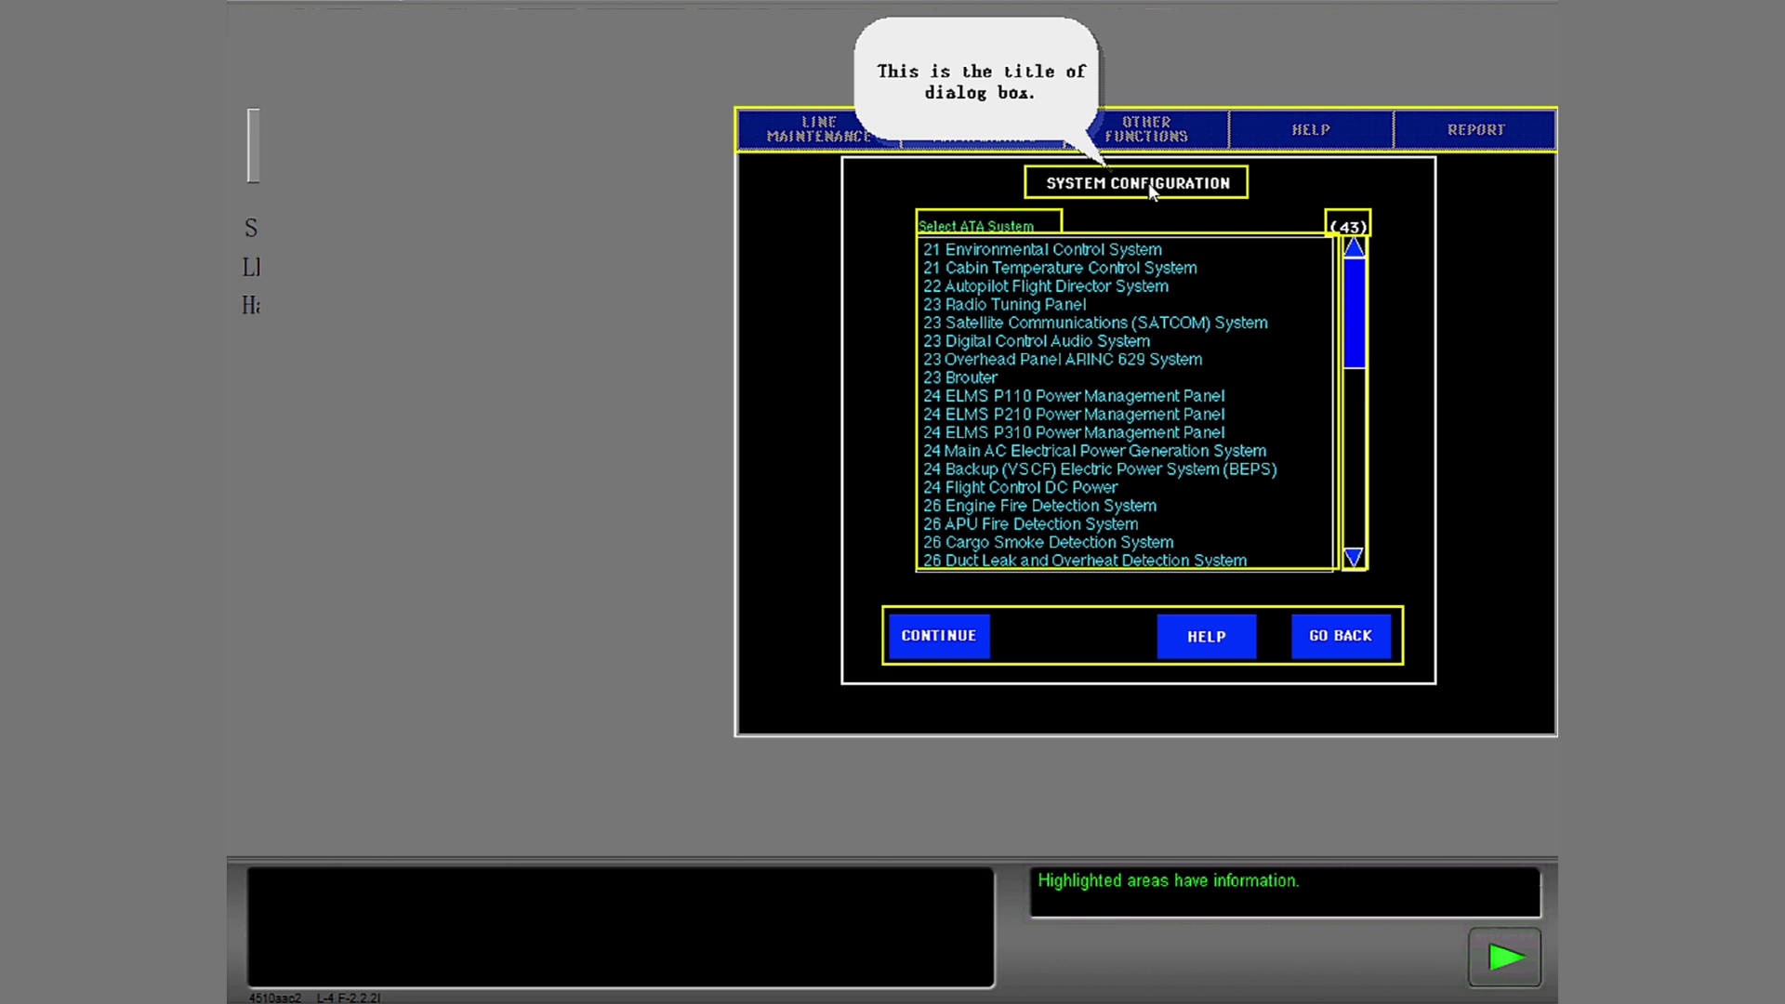
mouse_move(1004, 225)
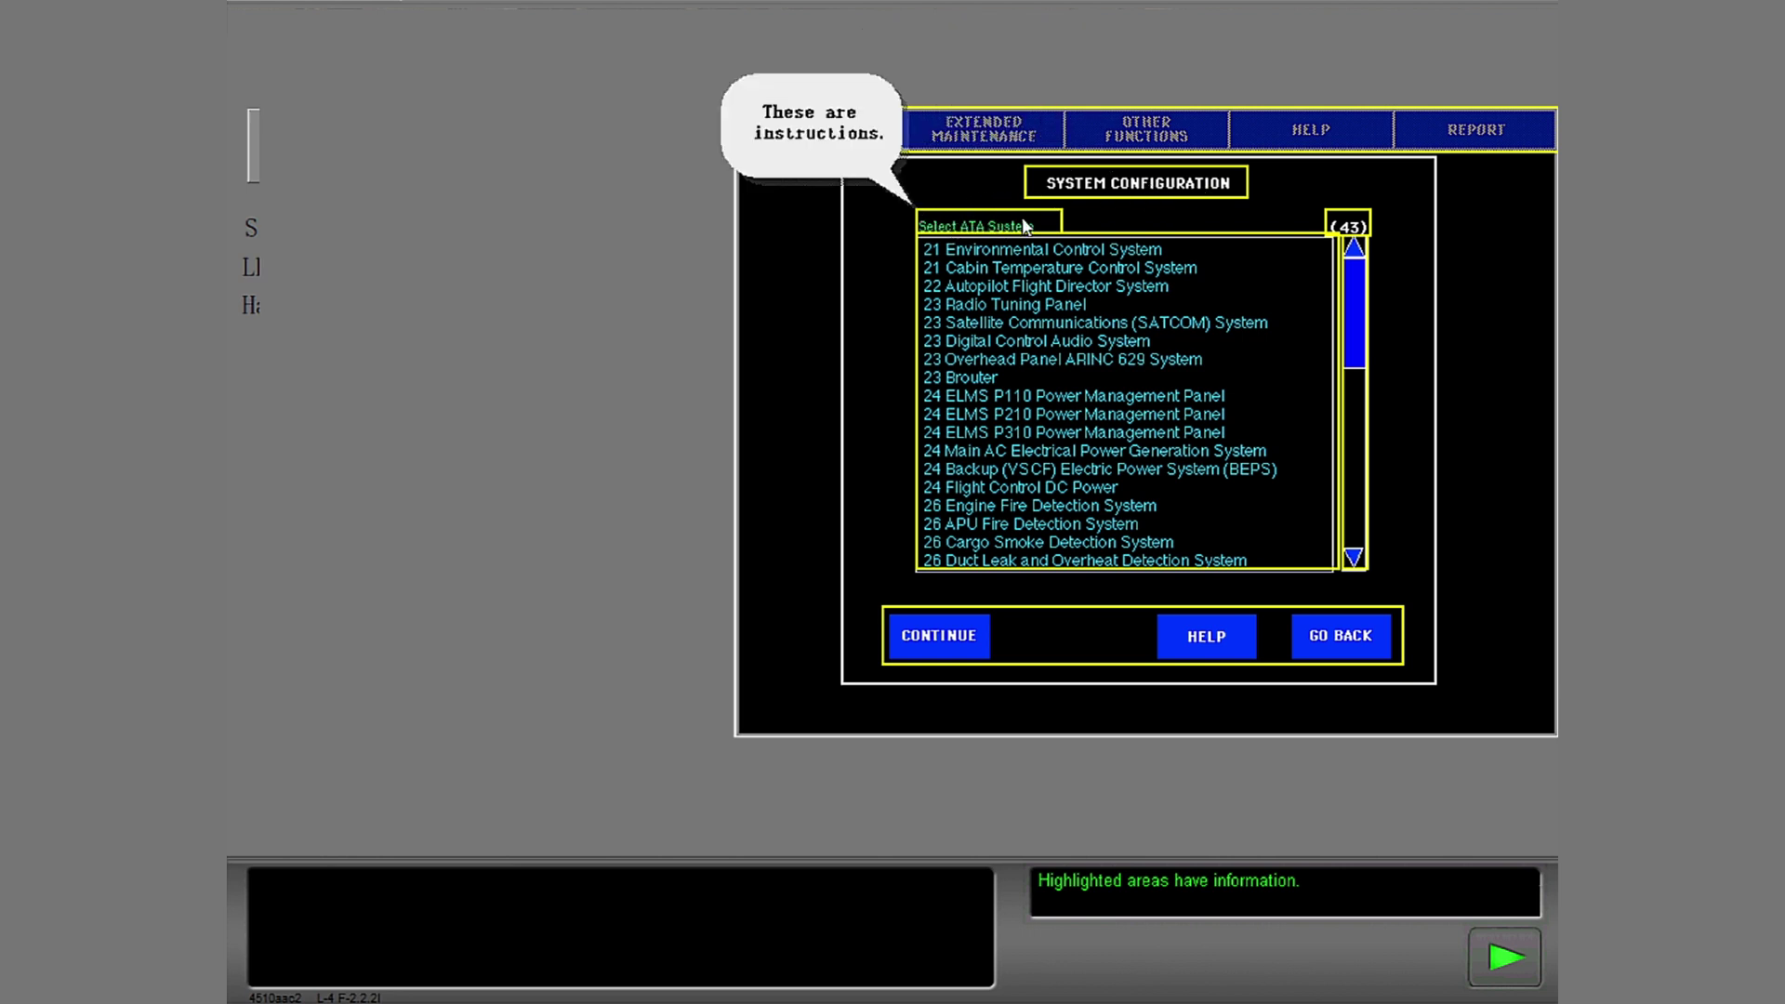
mouse_move(1117, 367)
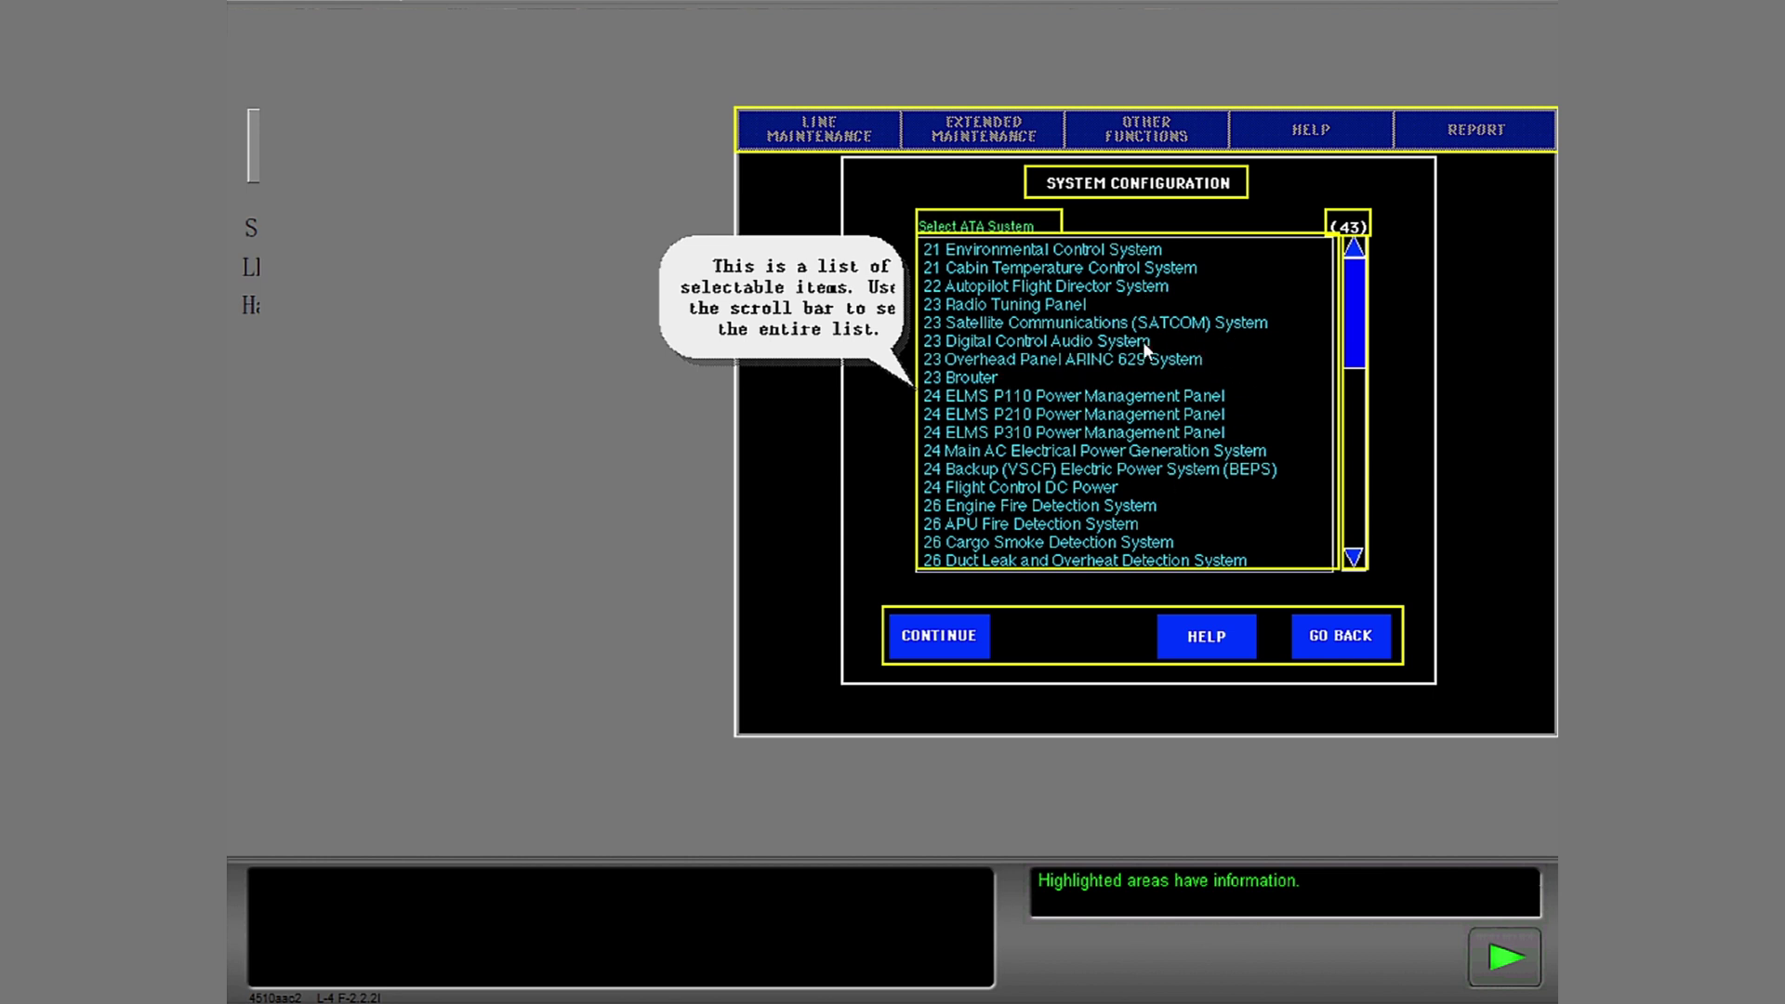
mouse_move(1332, 226)
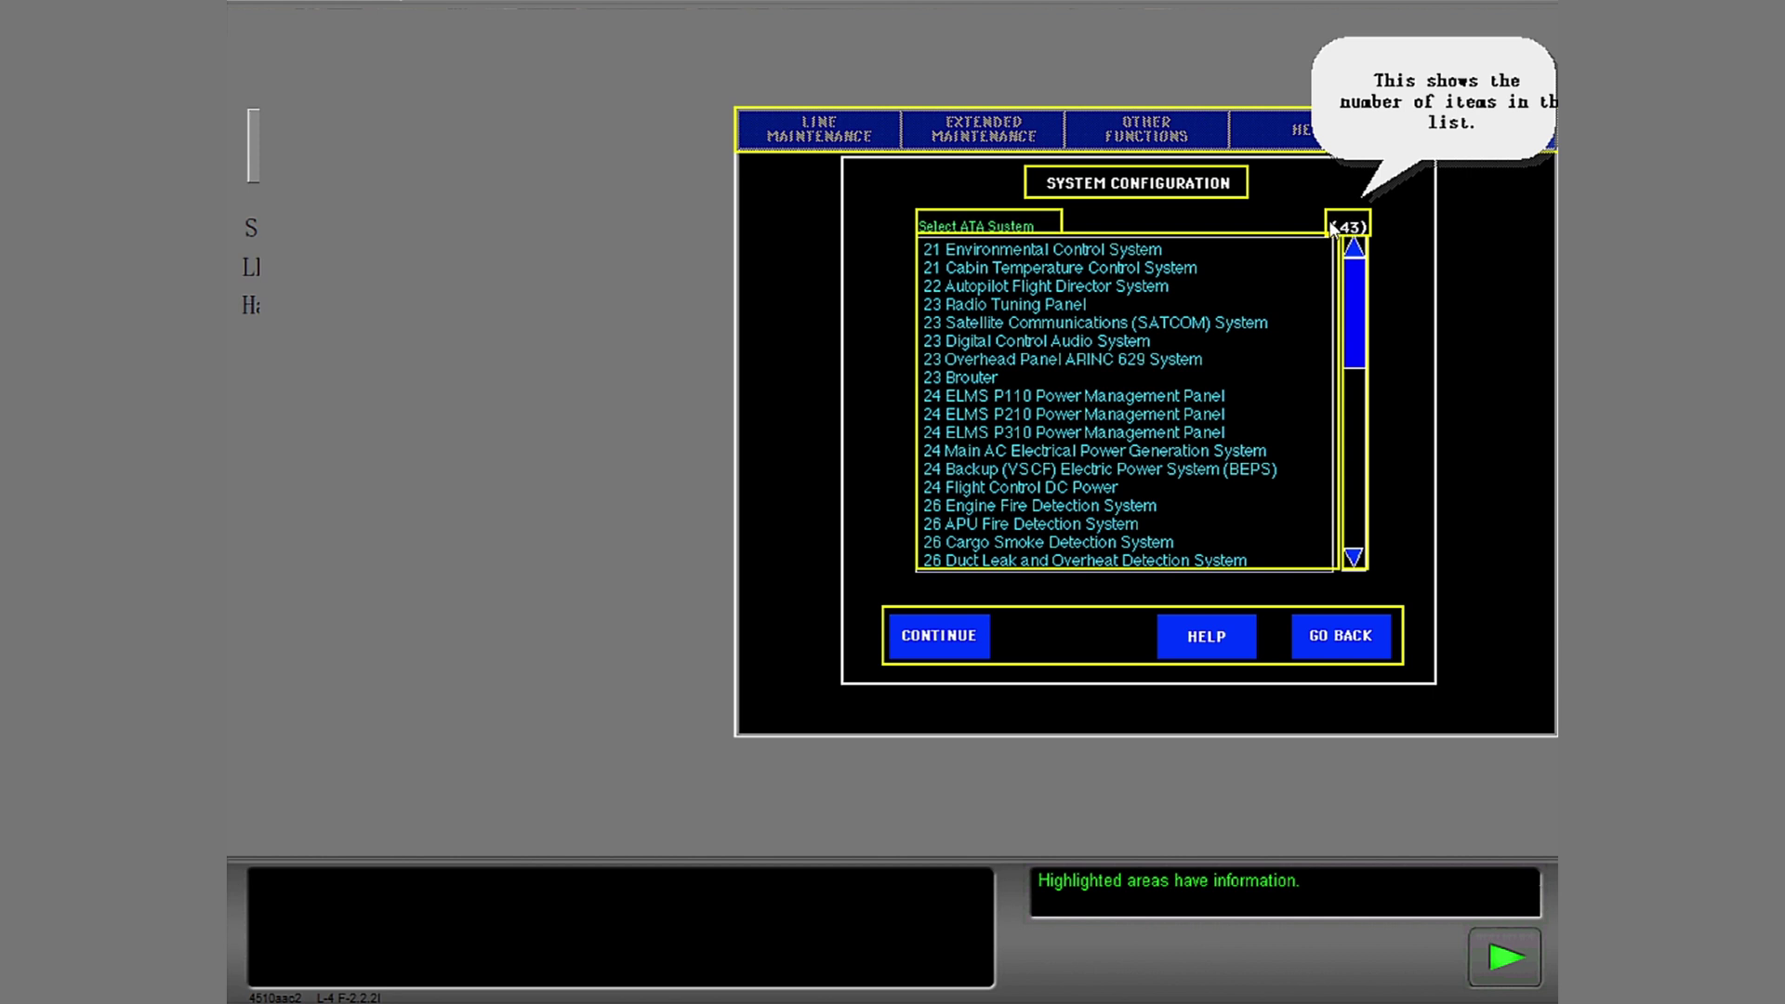
mouse_move(1360, 277)
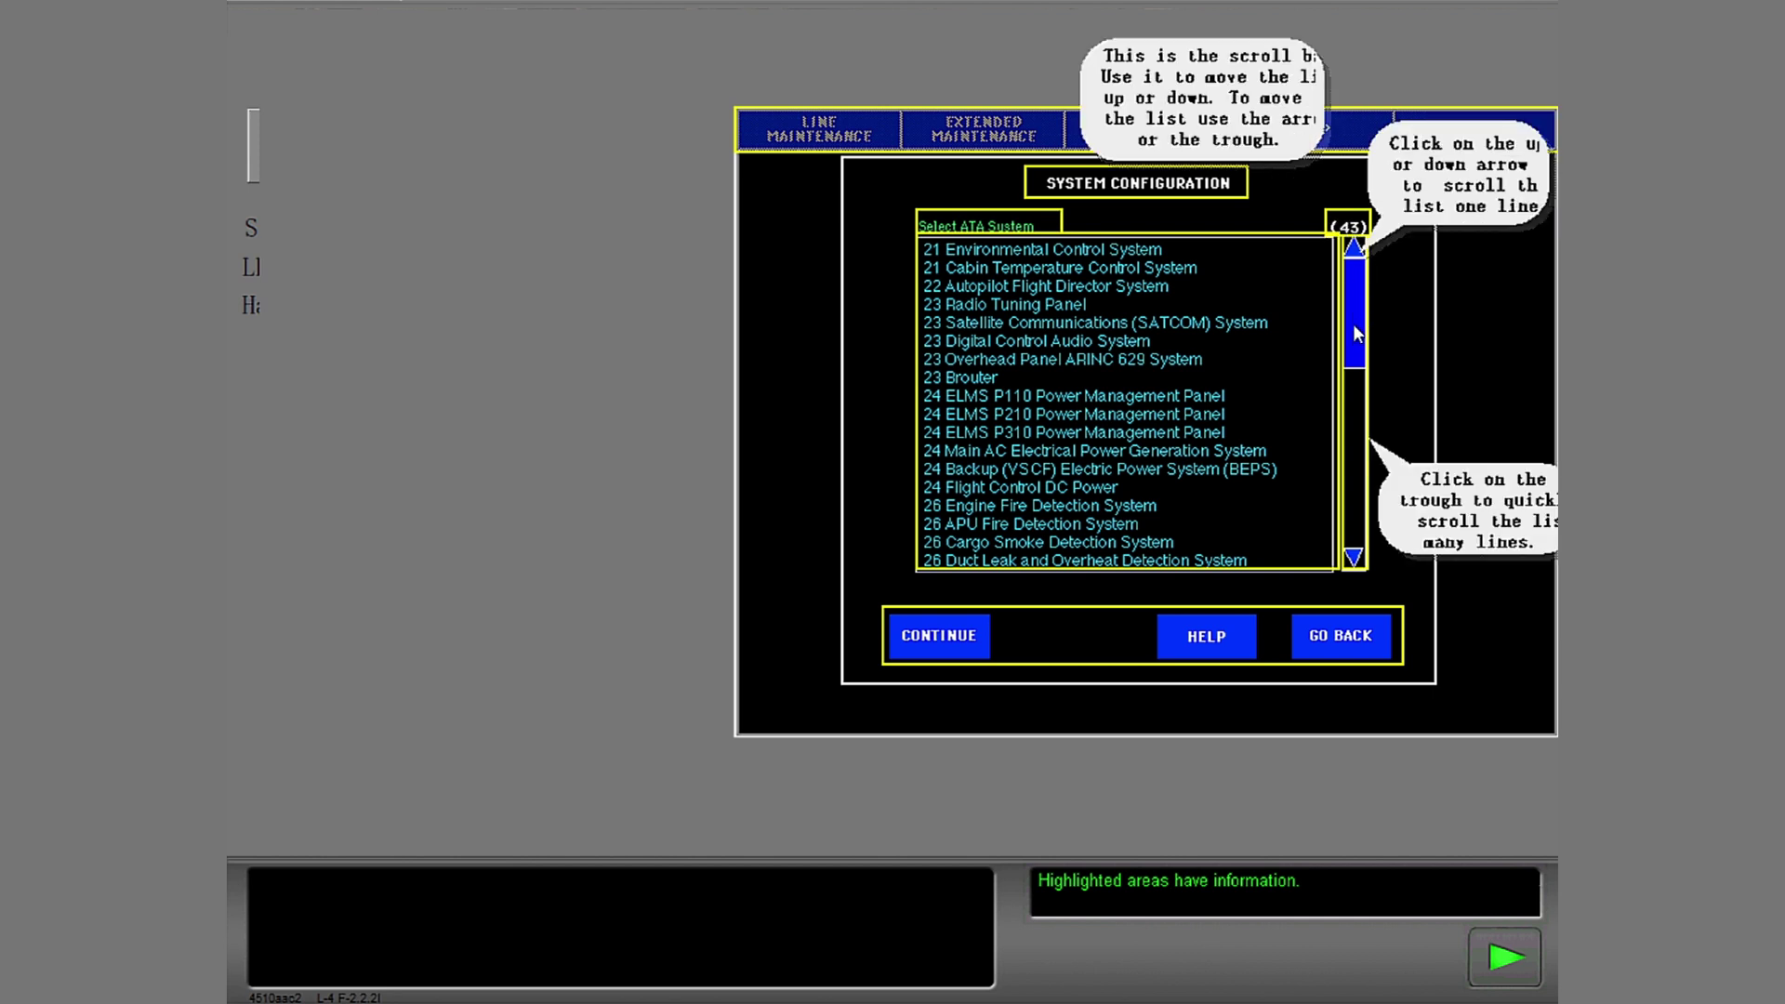
mouse_move(1270, 636)
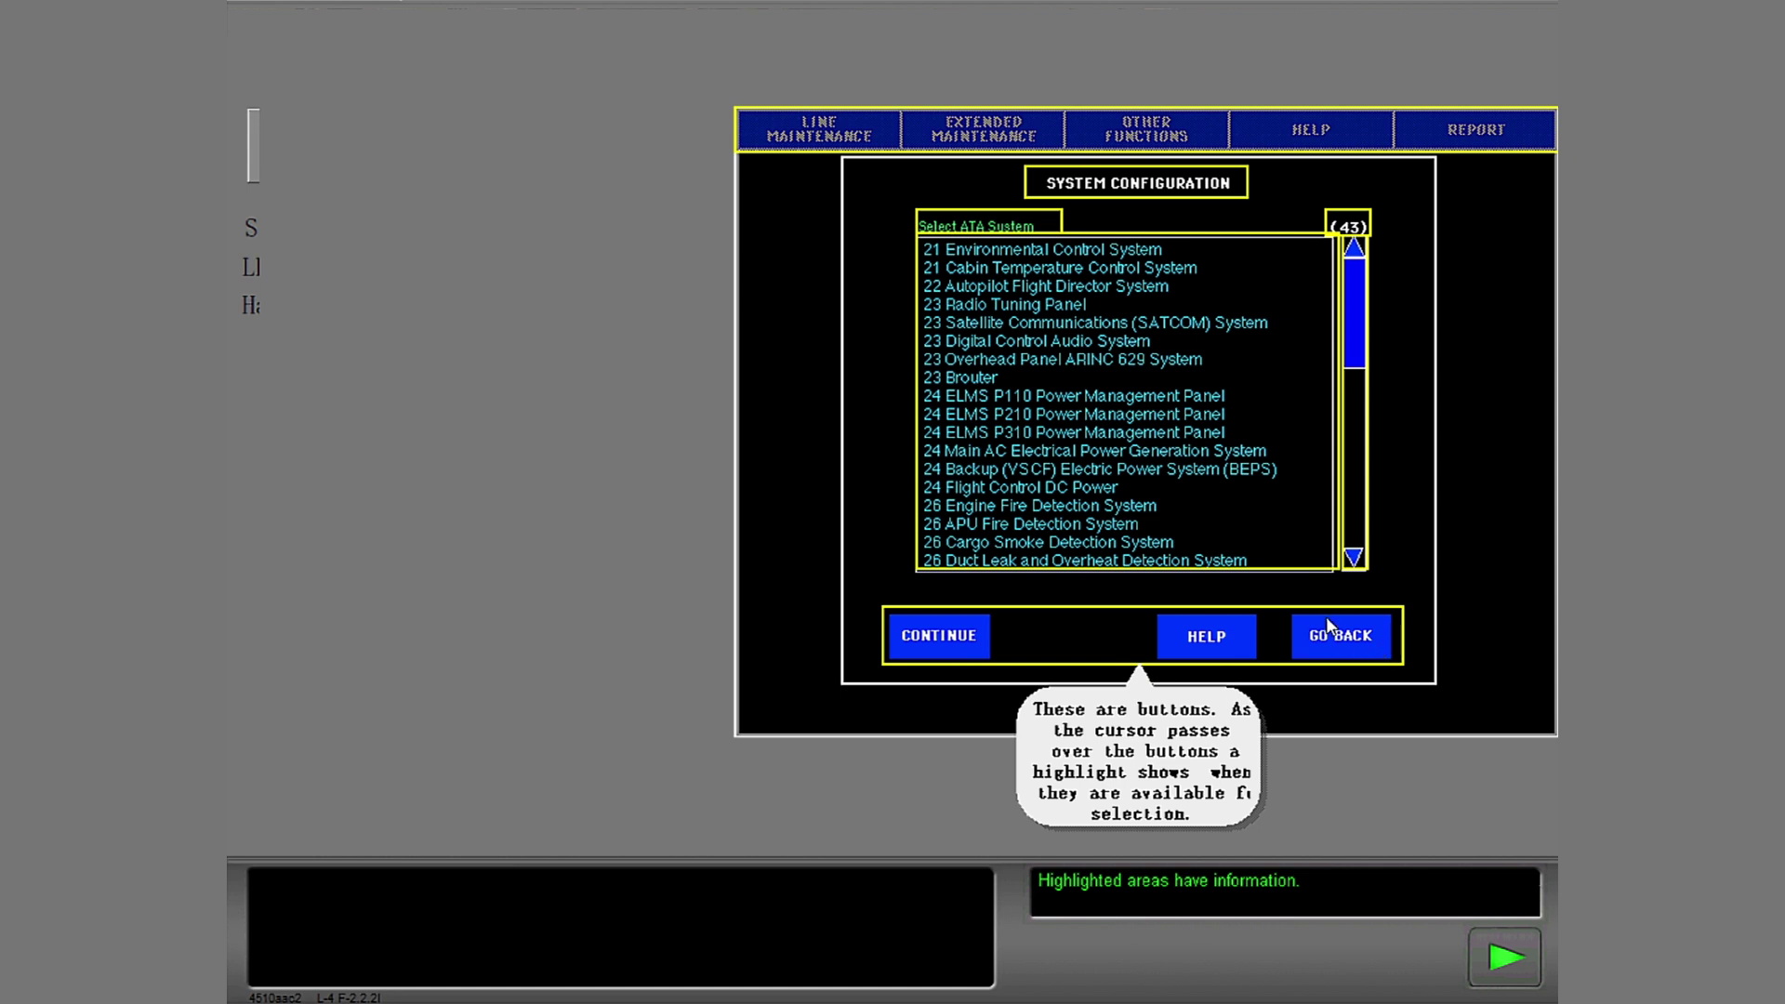
Scroll the ATA list, select 71 - 80 Left Engine and continue to its configuration
left_click(1504, 958)
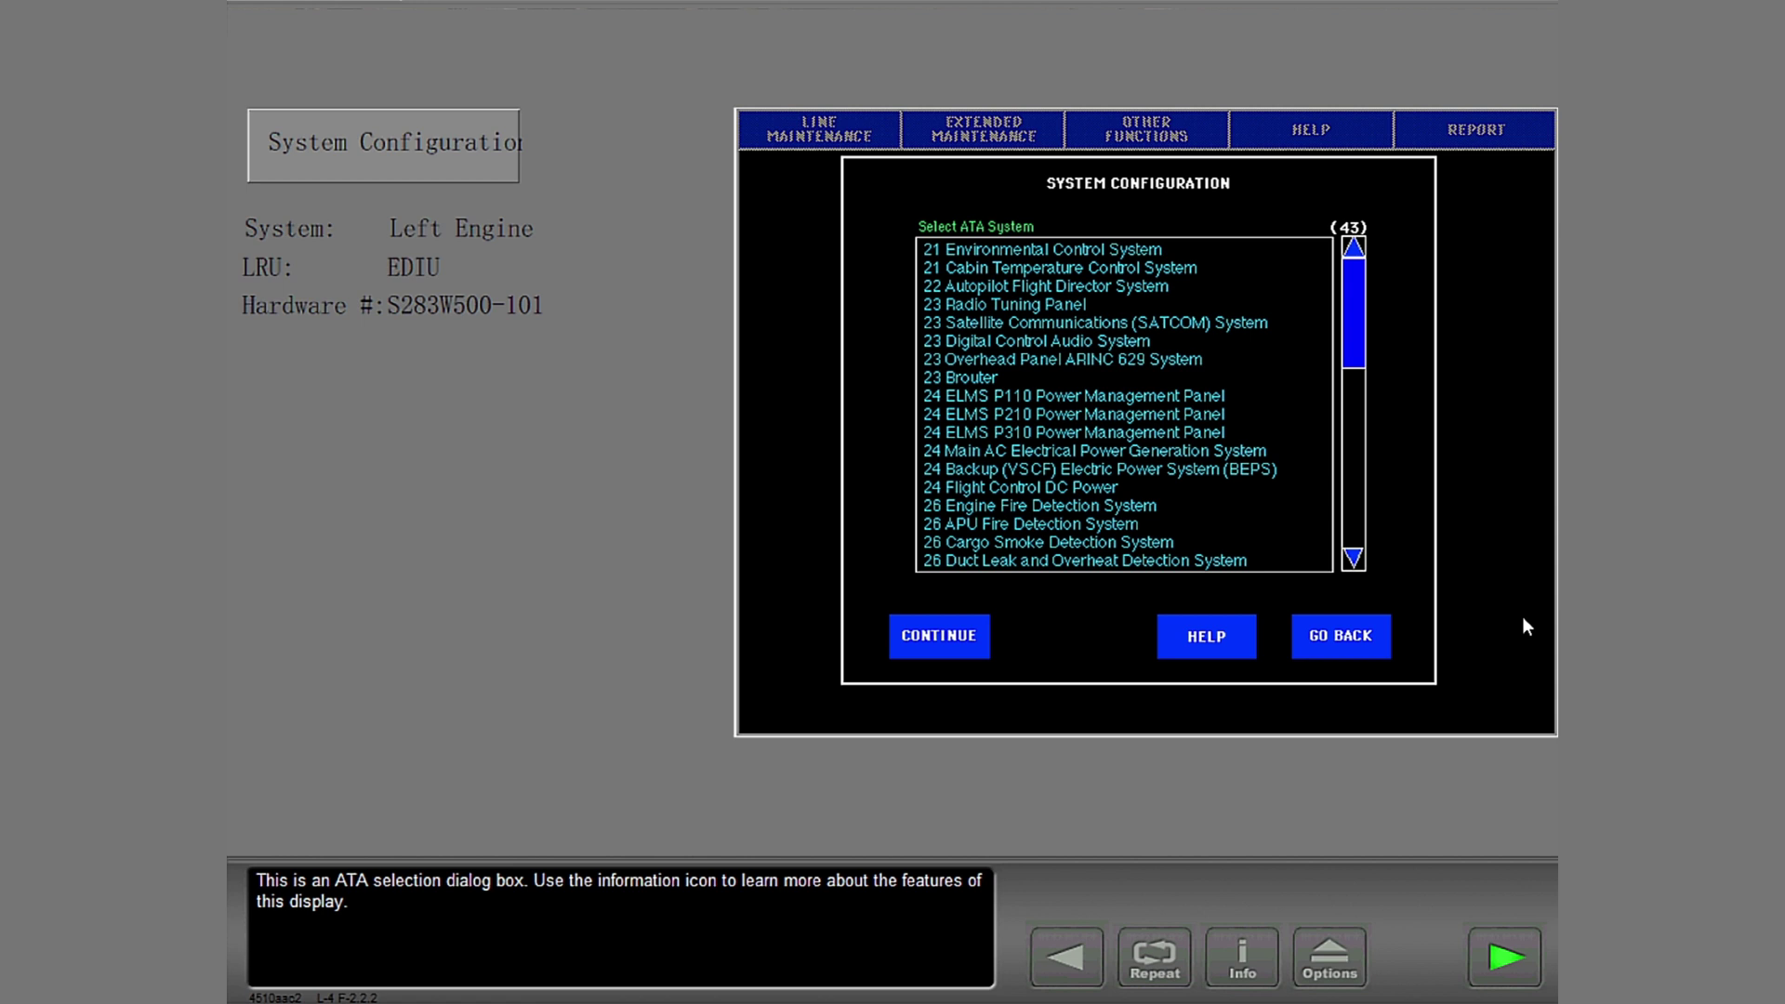
left_click(1504, 958)
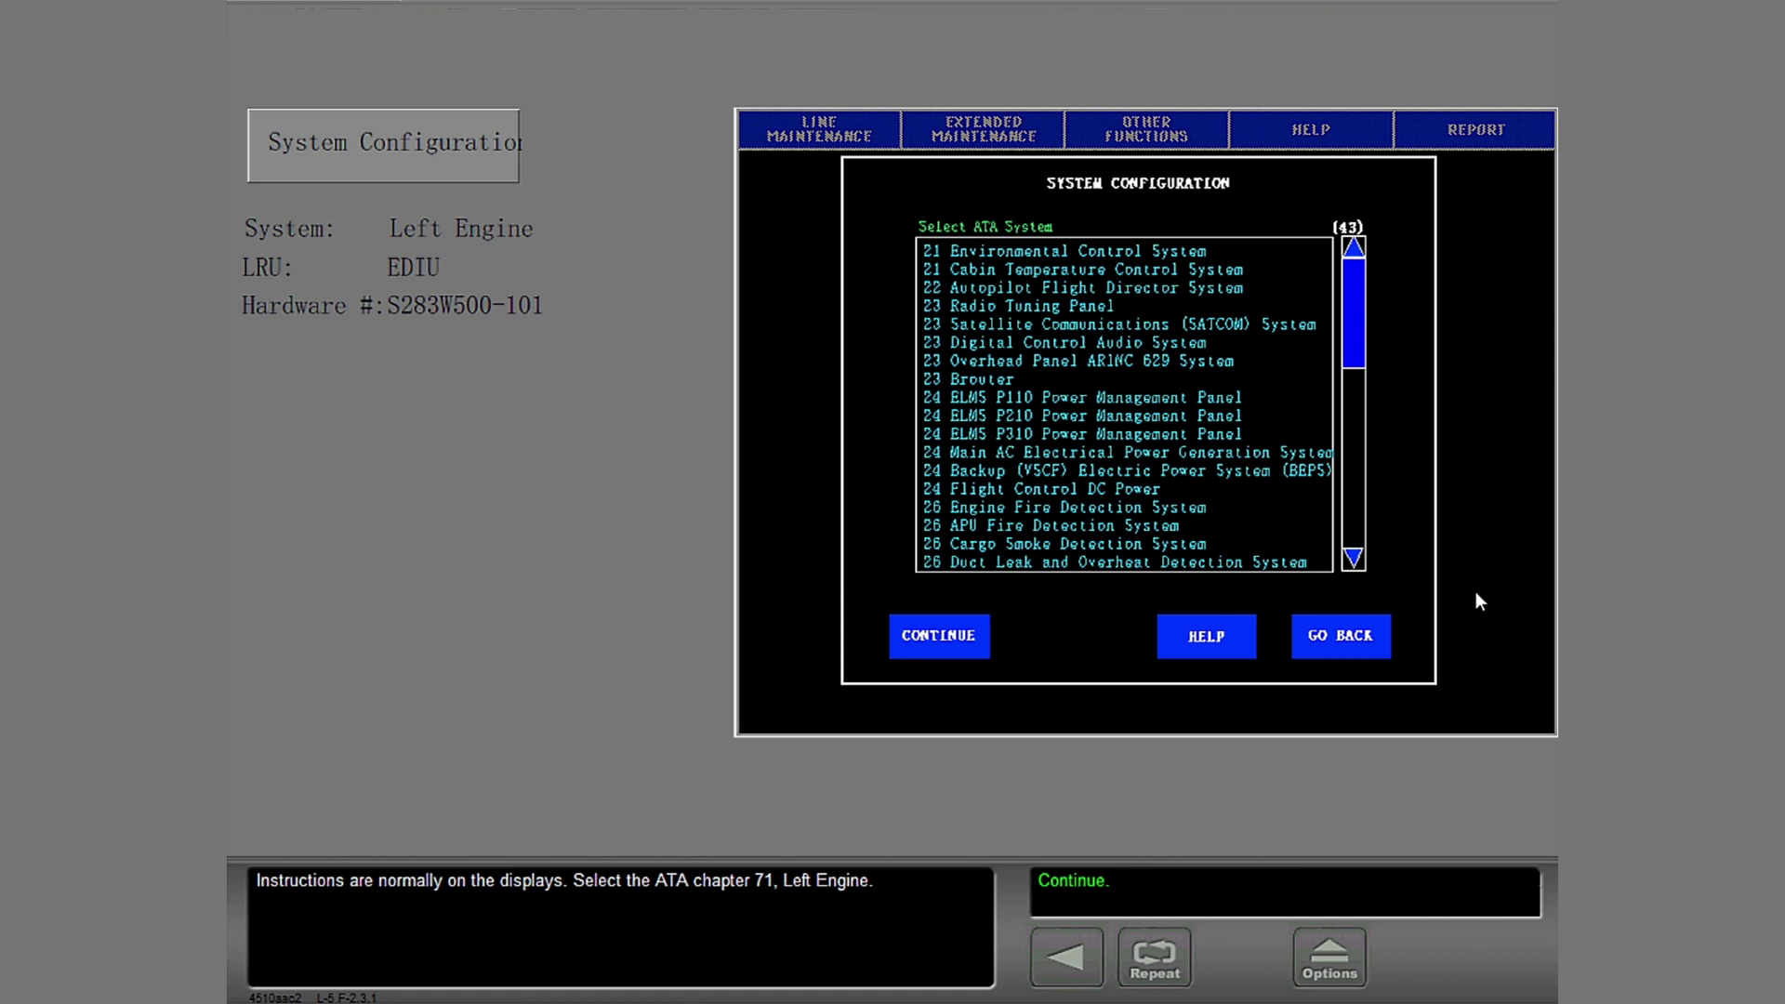
left_click(1354, 559)
left_click_drag(1354, 559, 1354, 559)
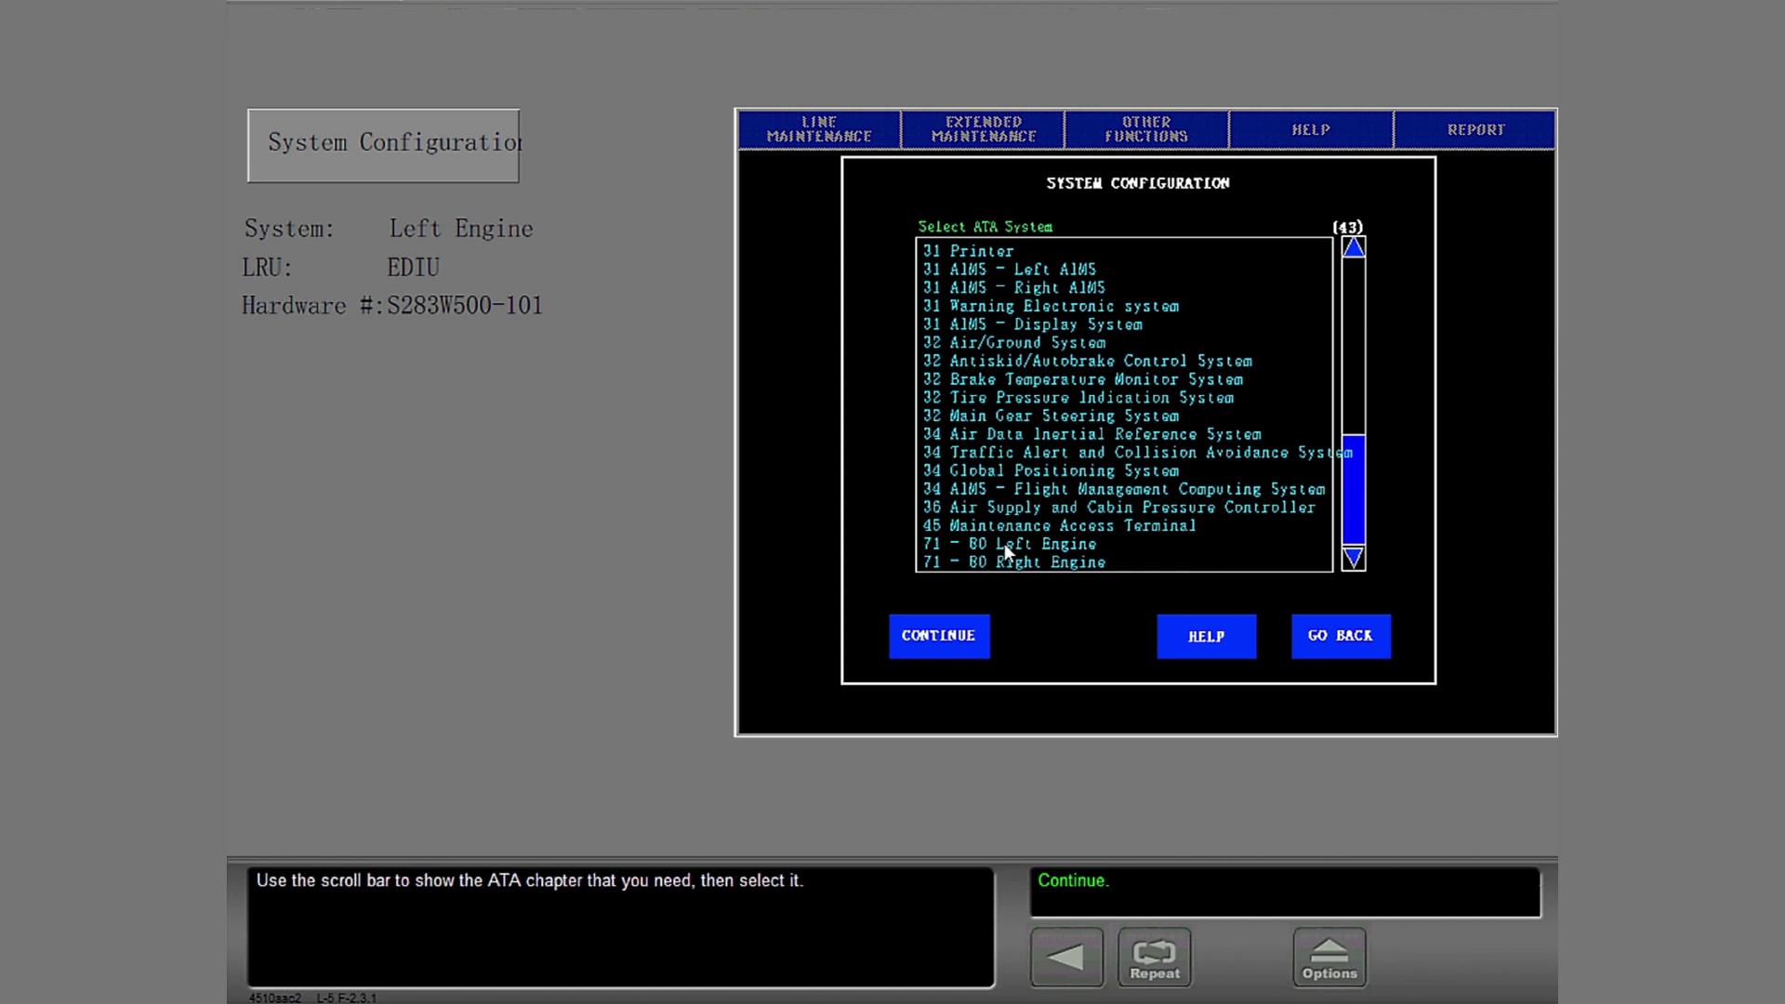
left_click(1097, 551)
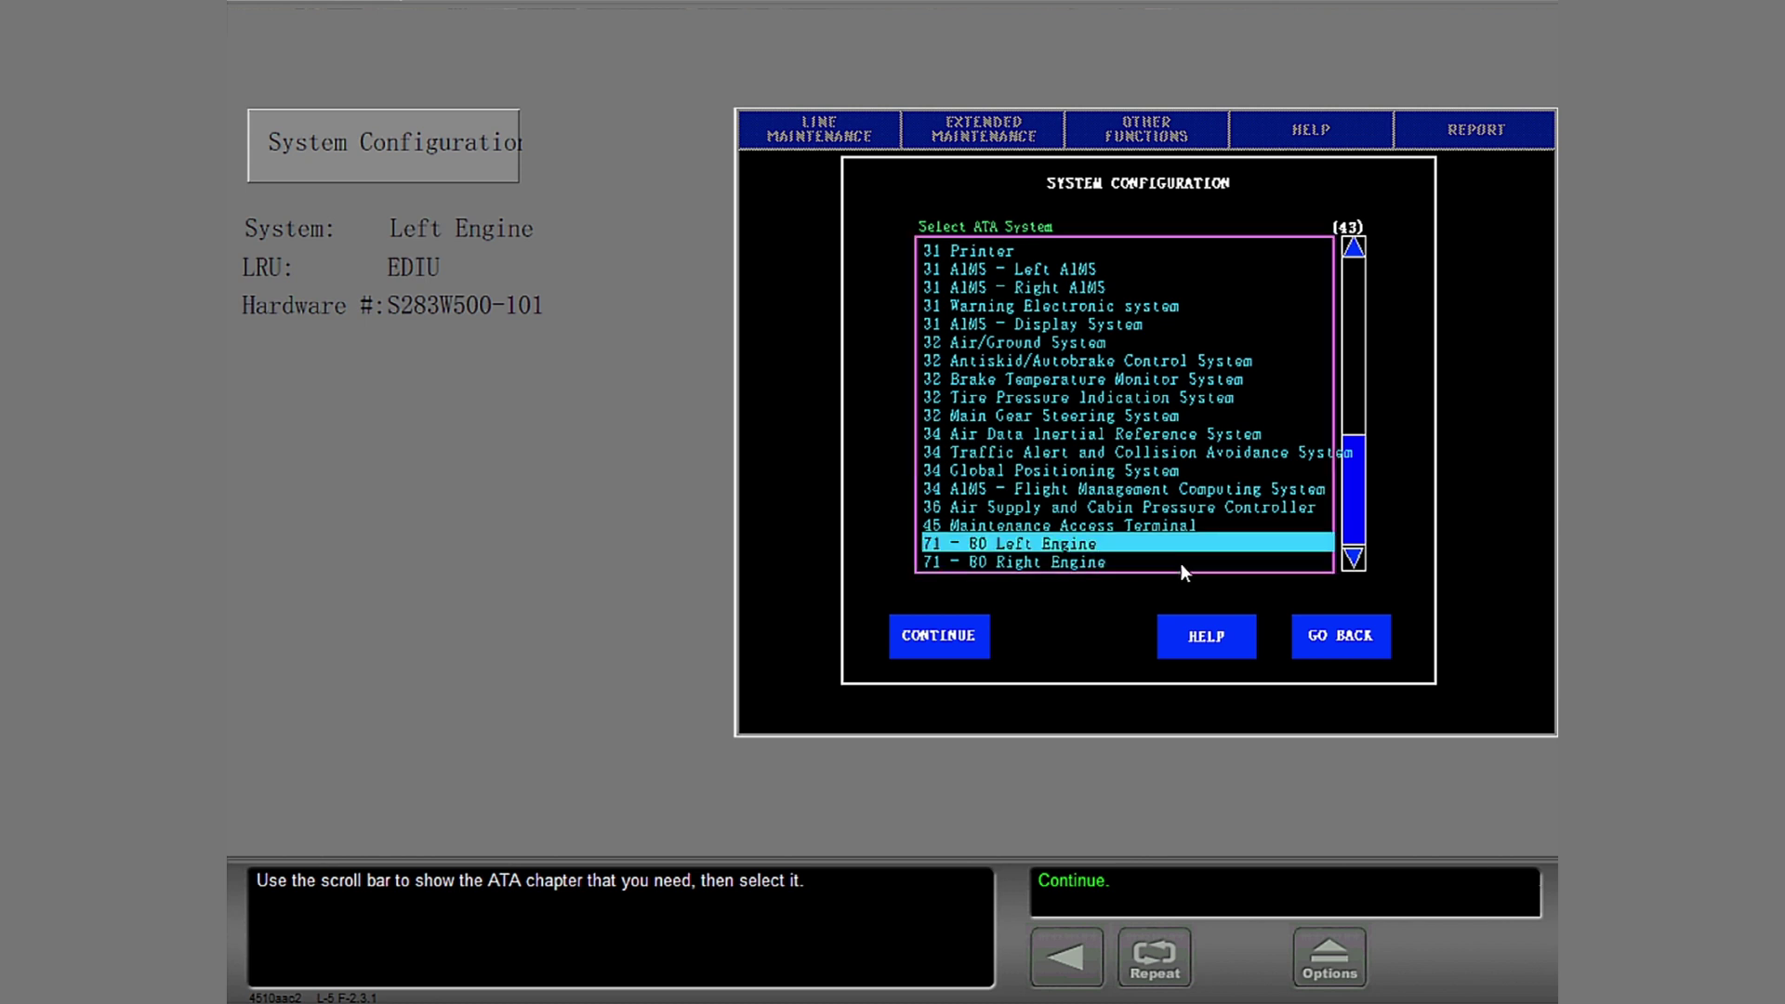
left_click(941, 638)
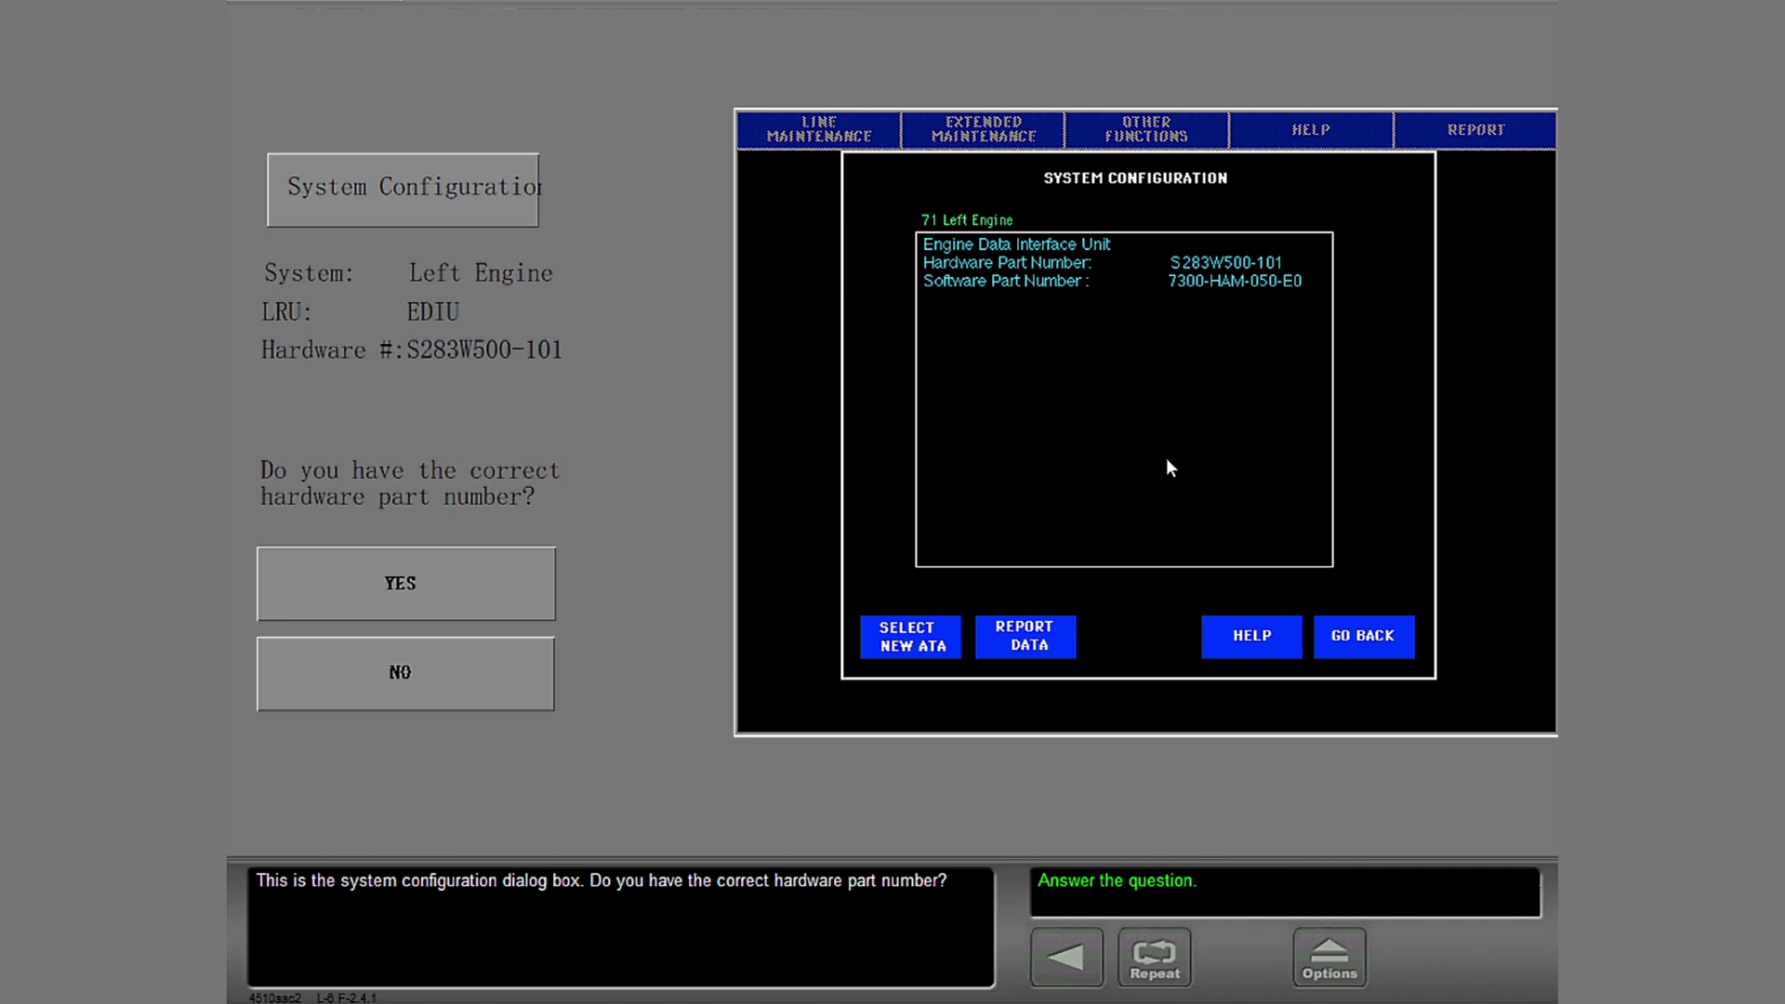
Confirm the Left Engine EDIU hardware part number S283W500-101 is correct
left_click(444, 578)
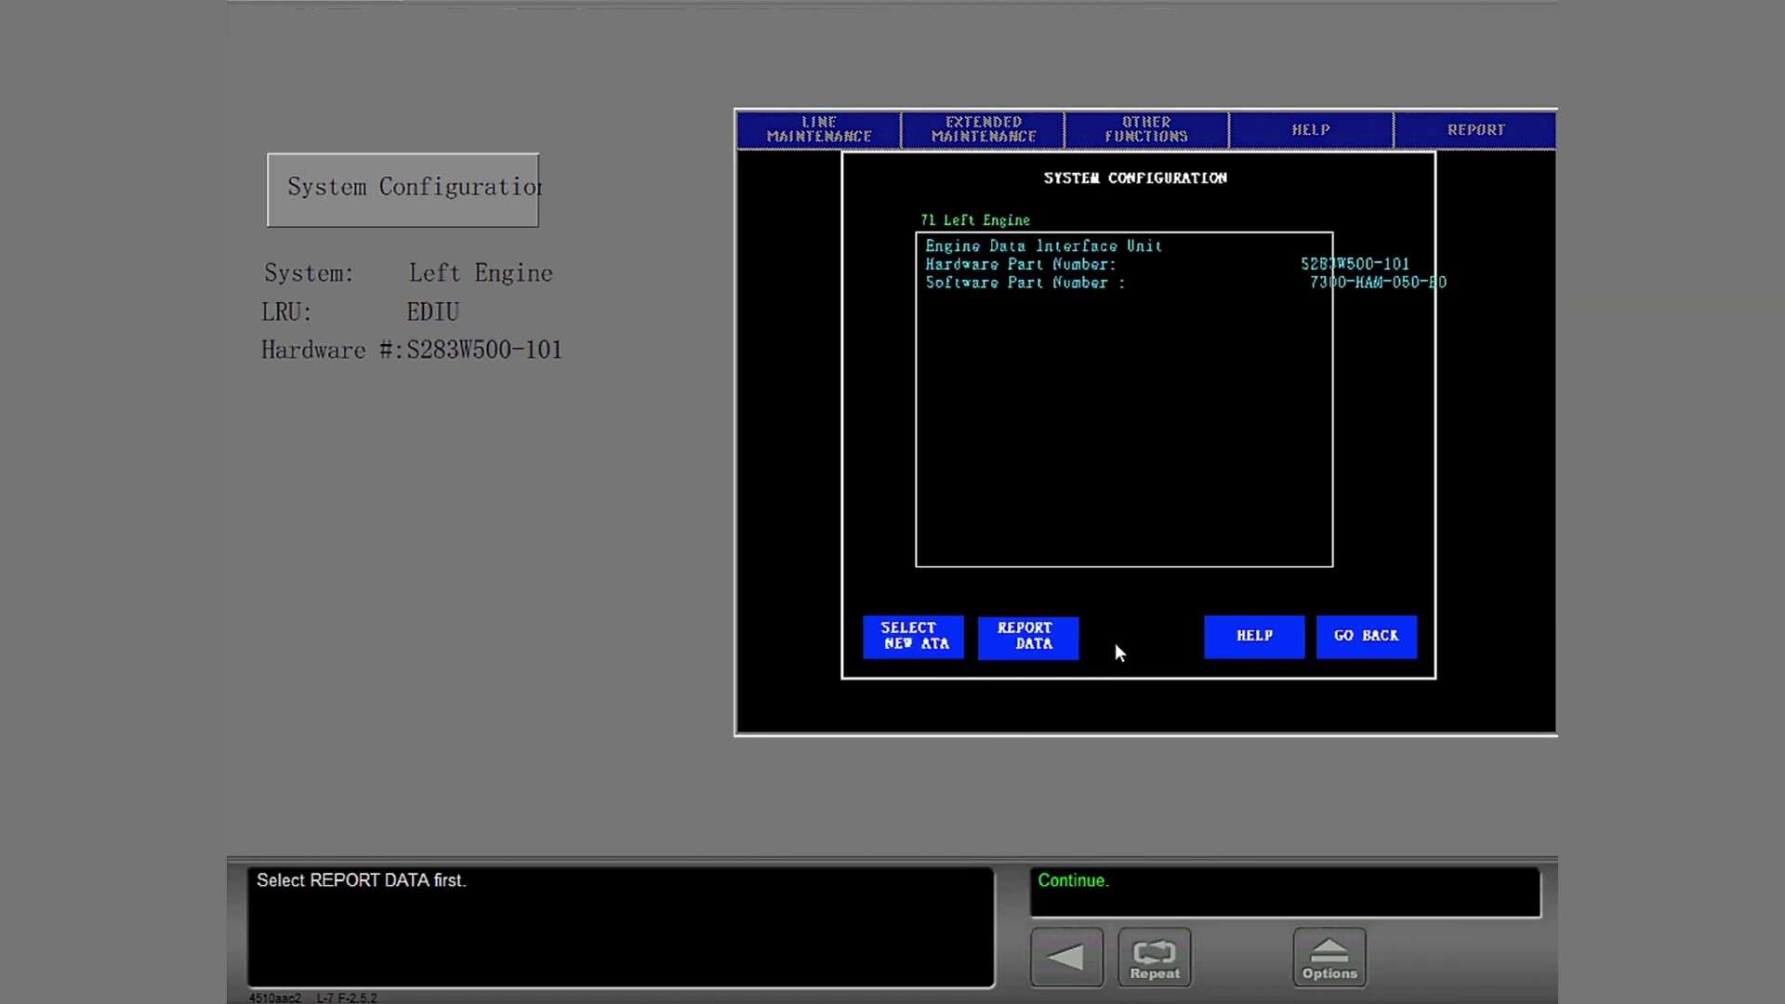
Send the configuration report to the Printer, wait for Transmission Complete, then go back
left_click(1040, 644)
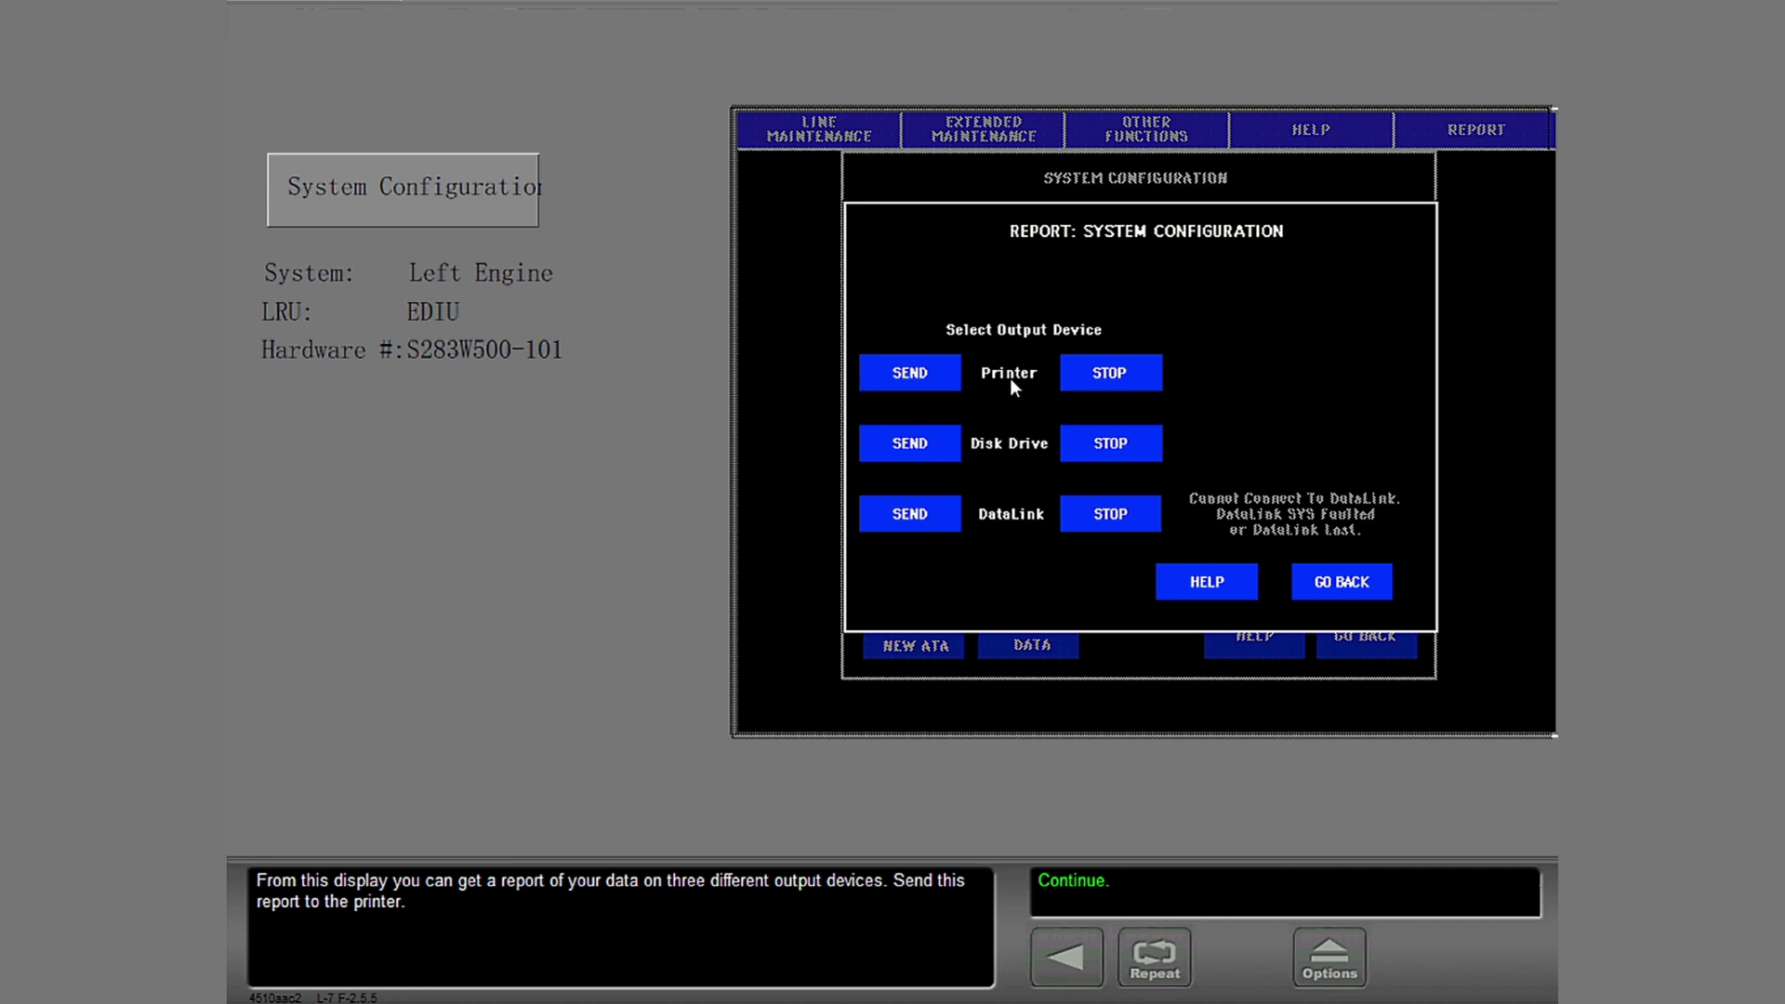
left_click(939, 376)
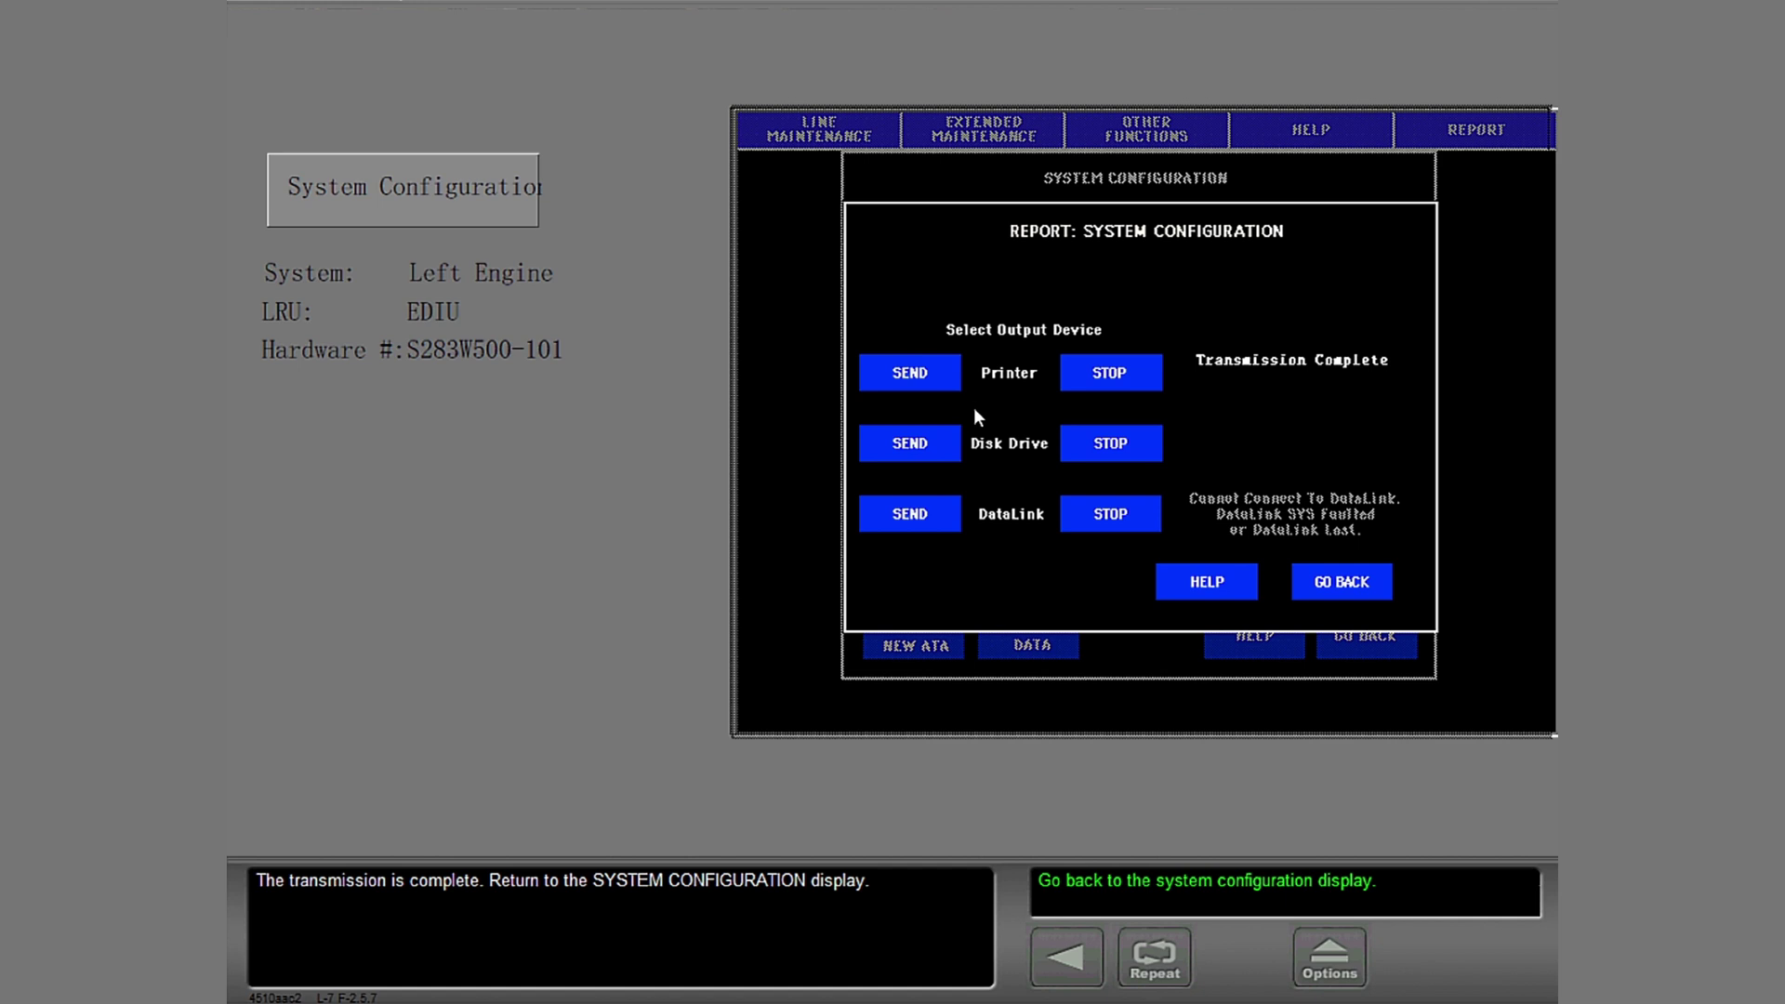
left_click(1369, 586)
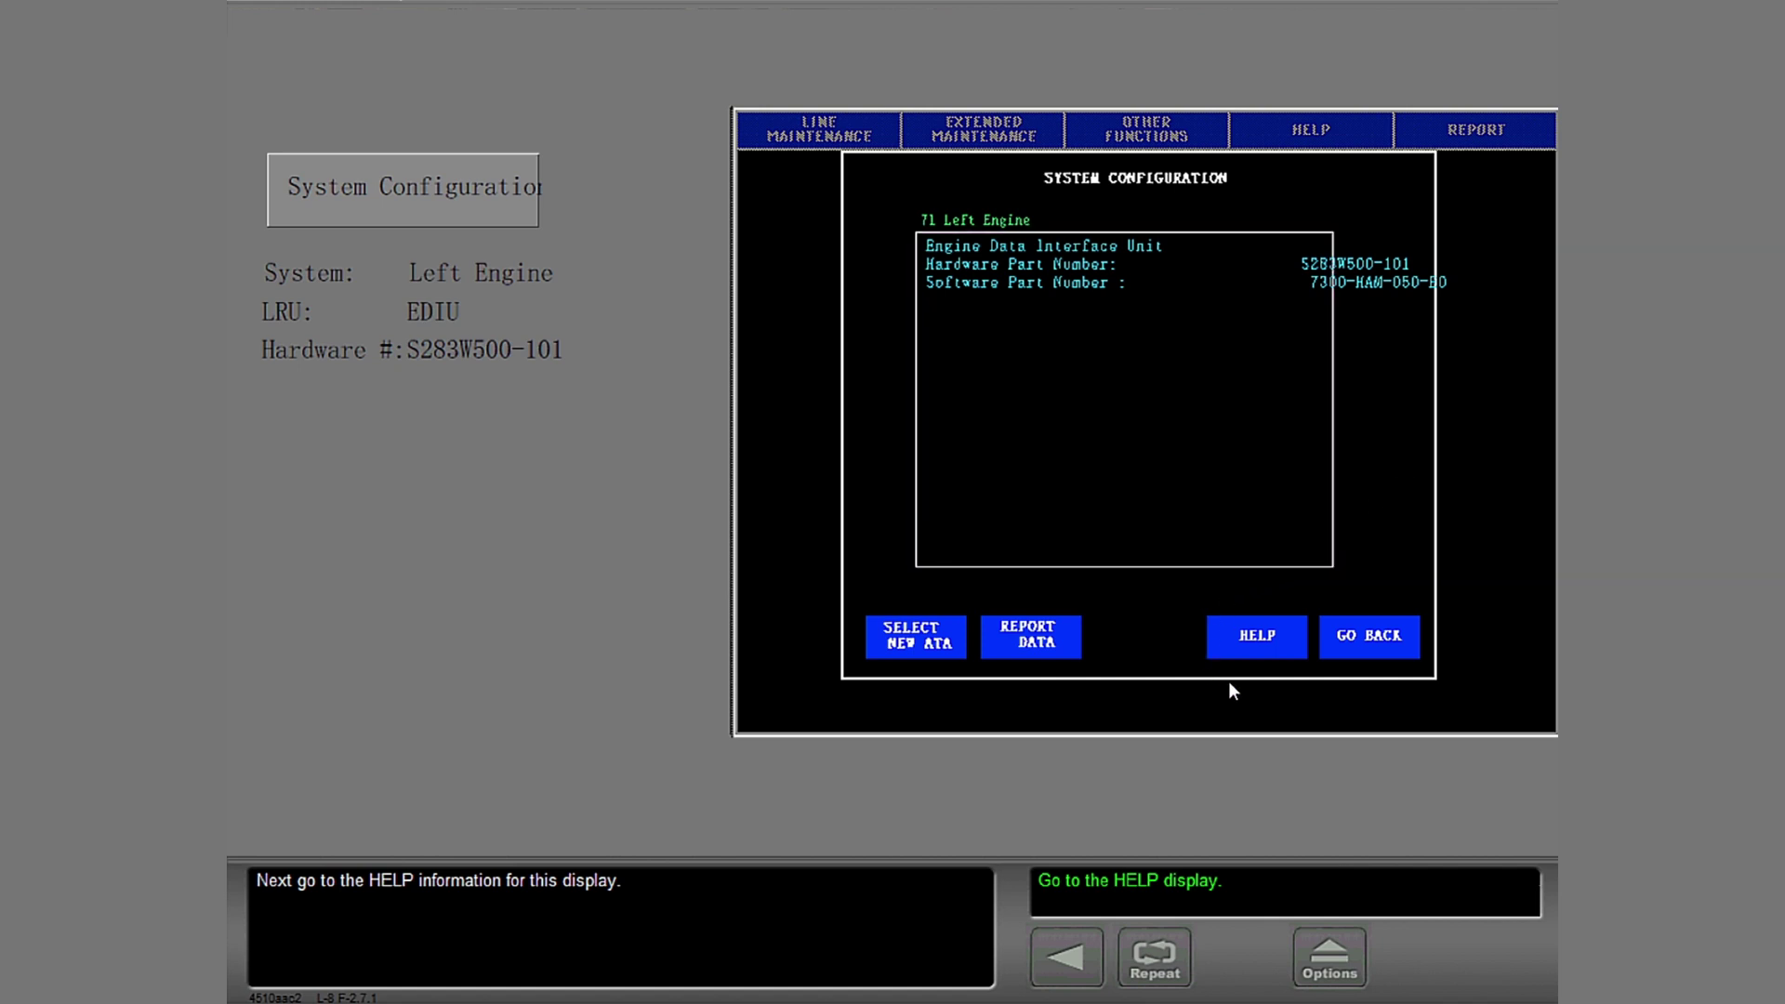
left_click(1283, 643)
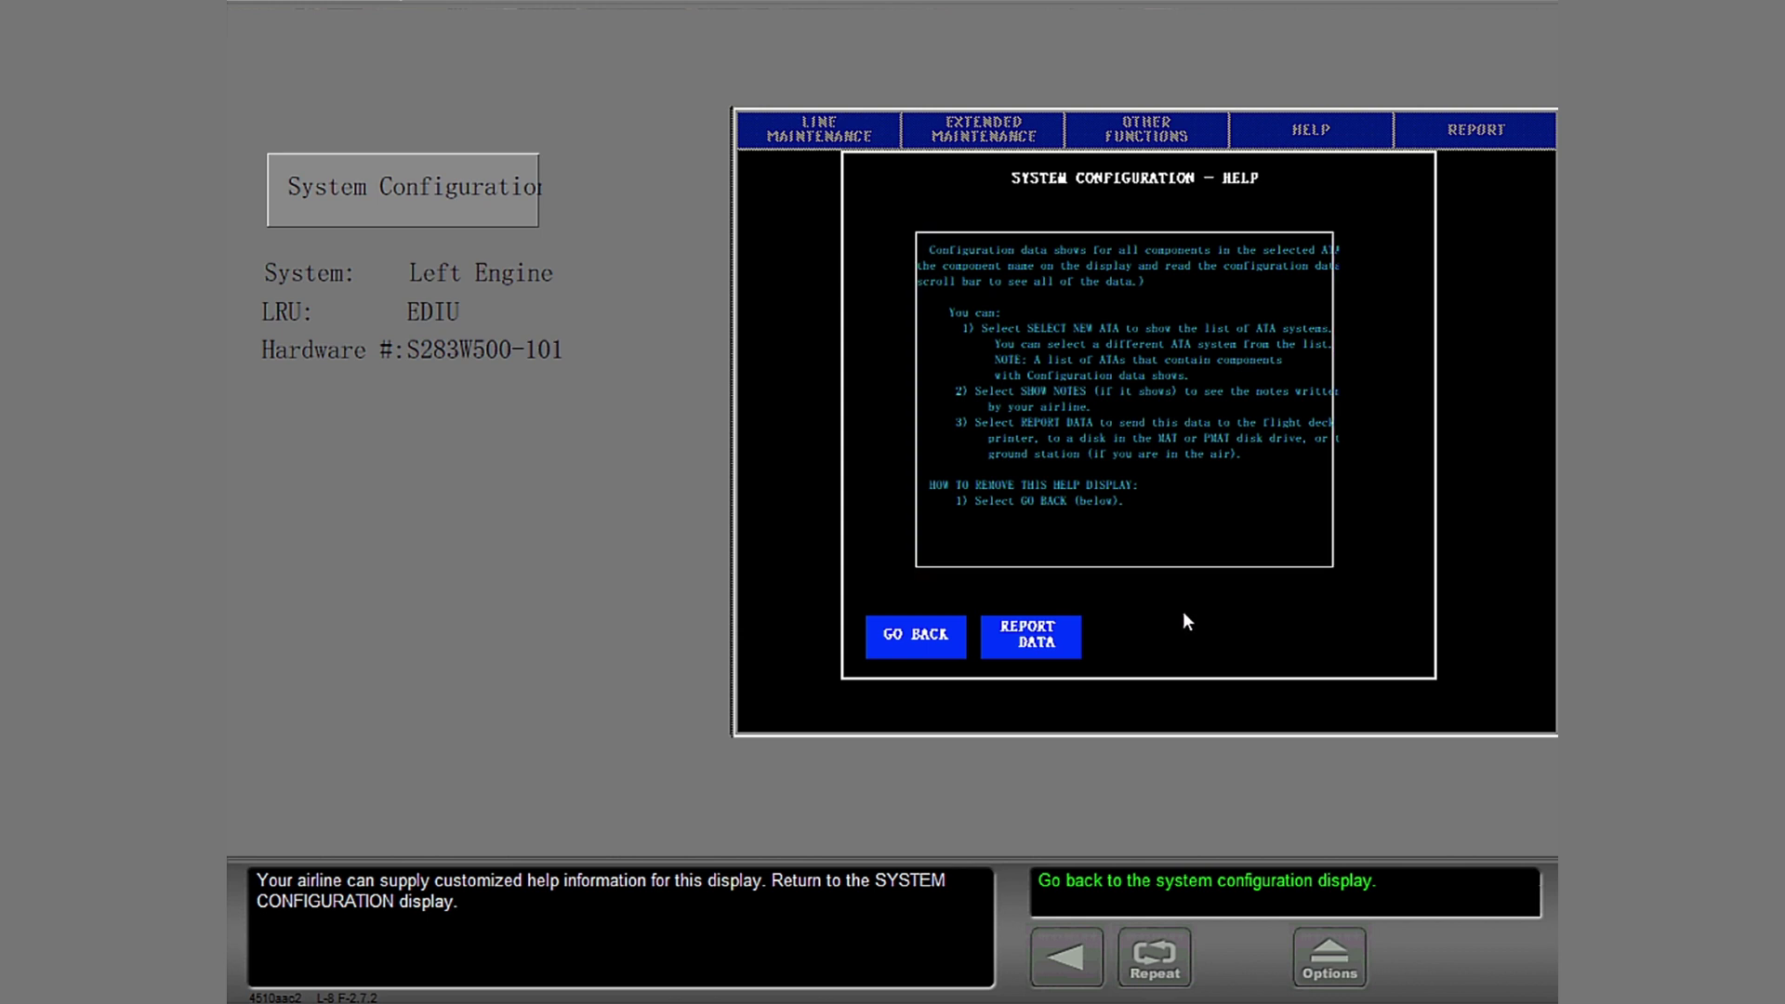
left_click(905, 651)
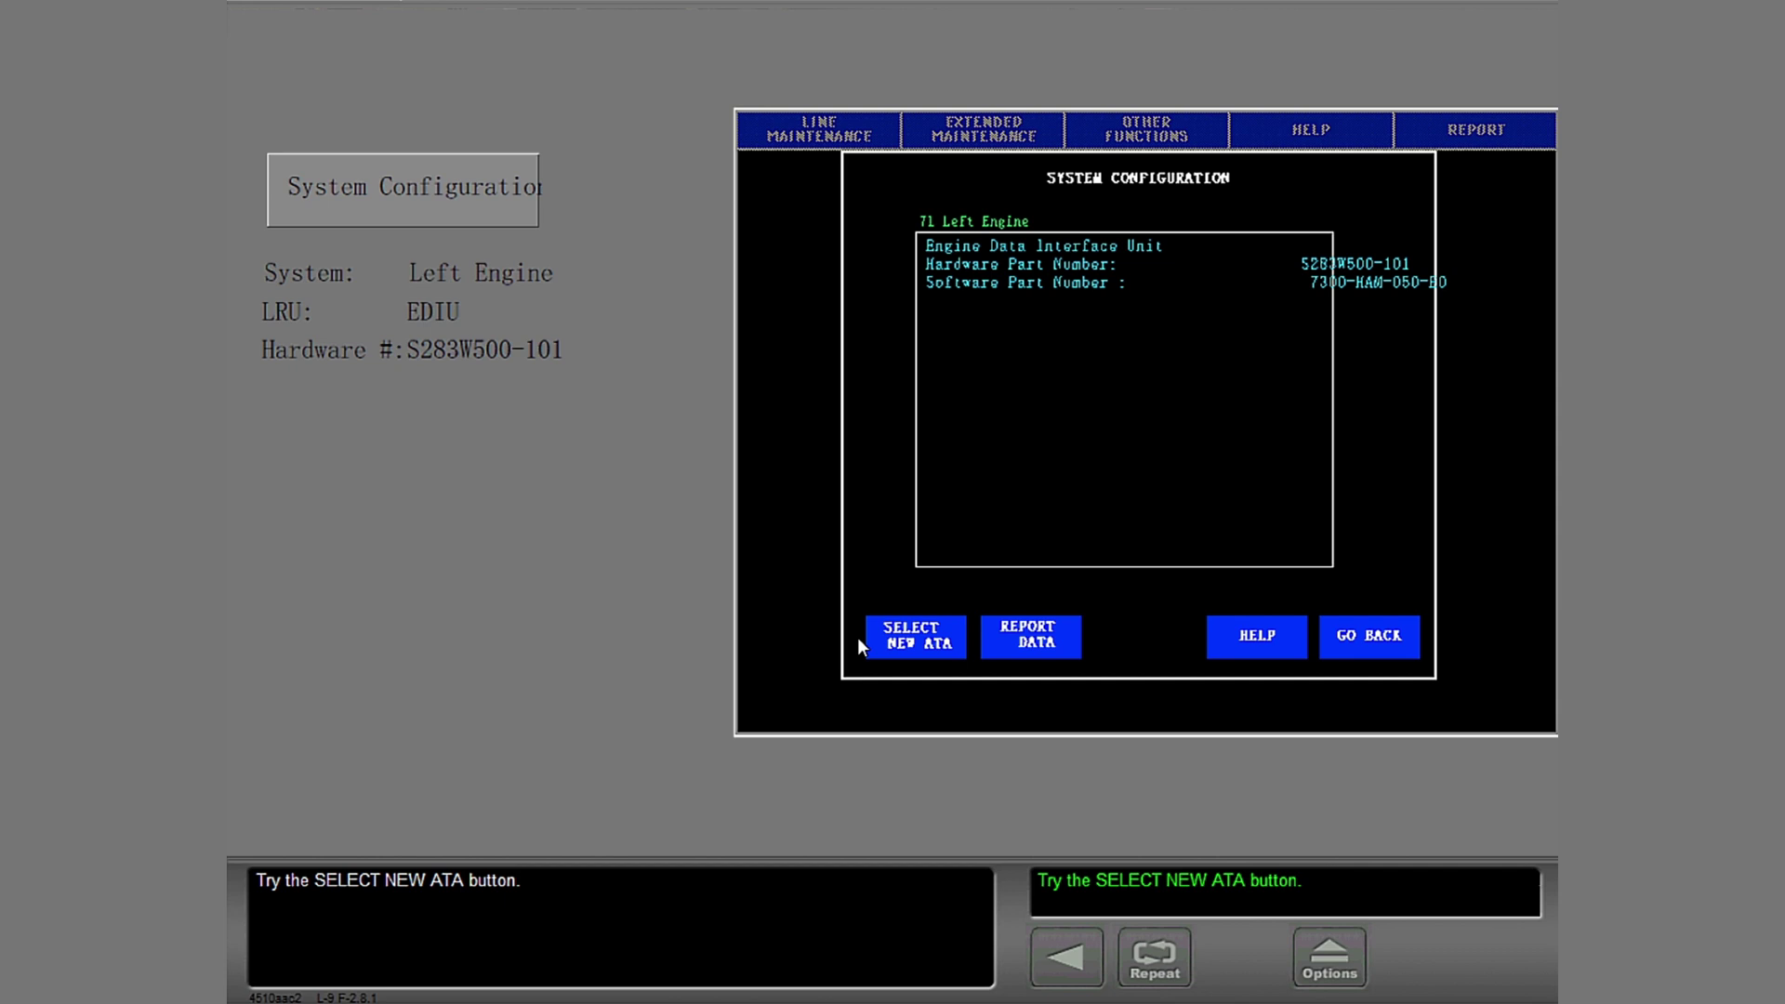
Browse the ATA list via Select New ATA, then return through the EDIU data to the main menu
left_click(948, 644)
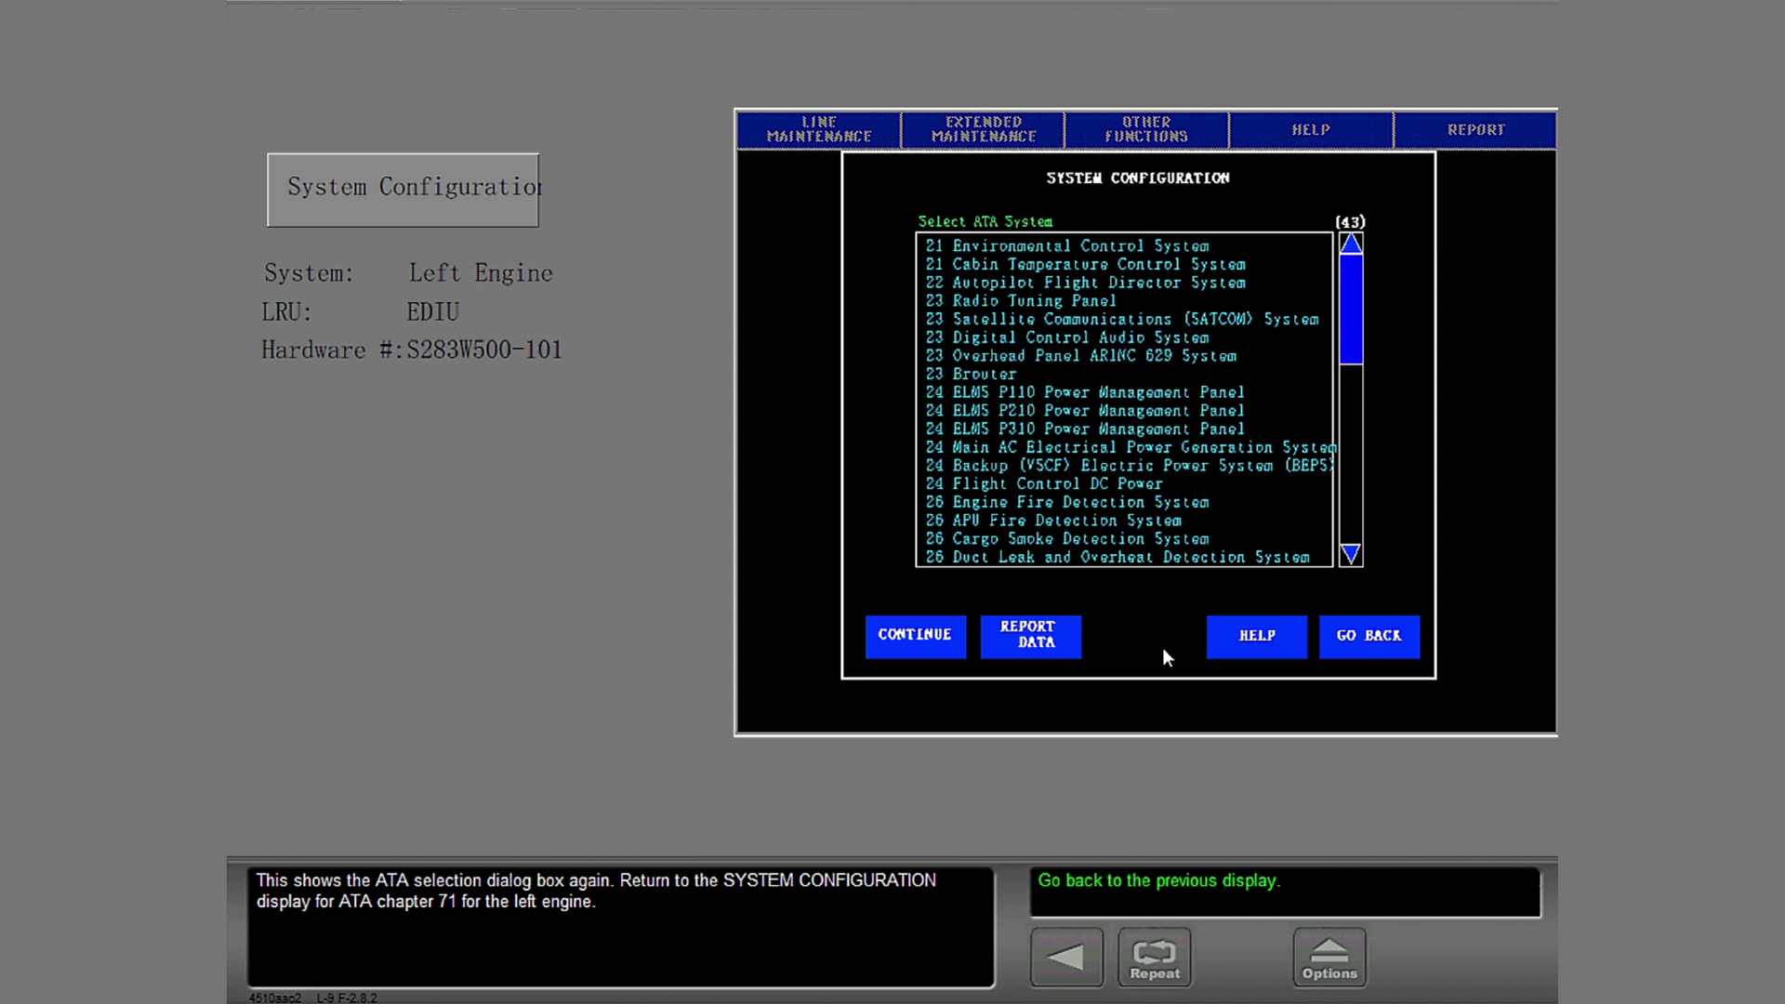
left_click(1375, 642)
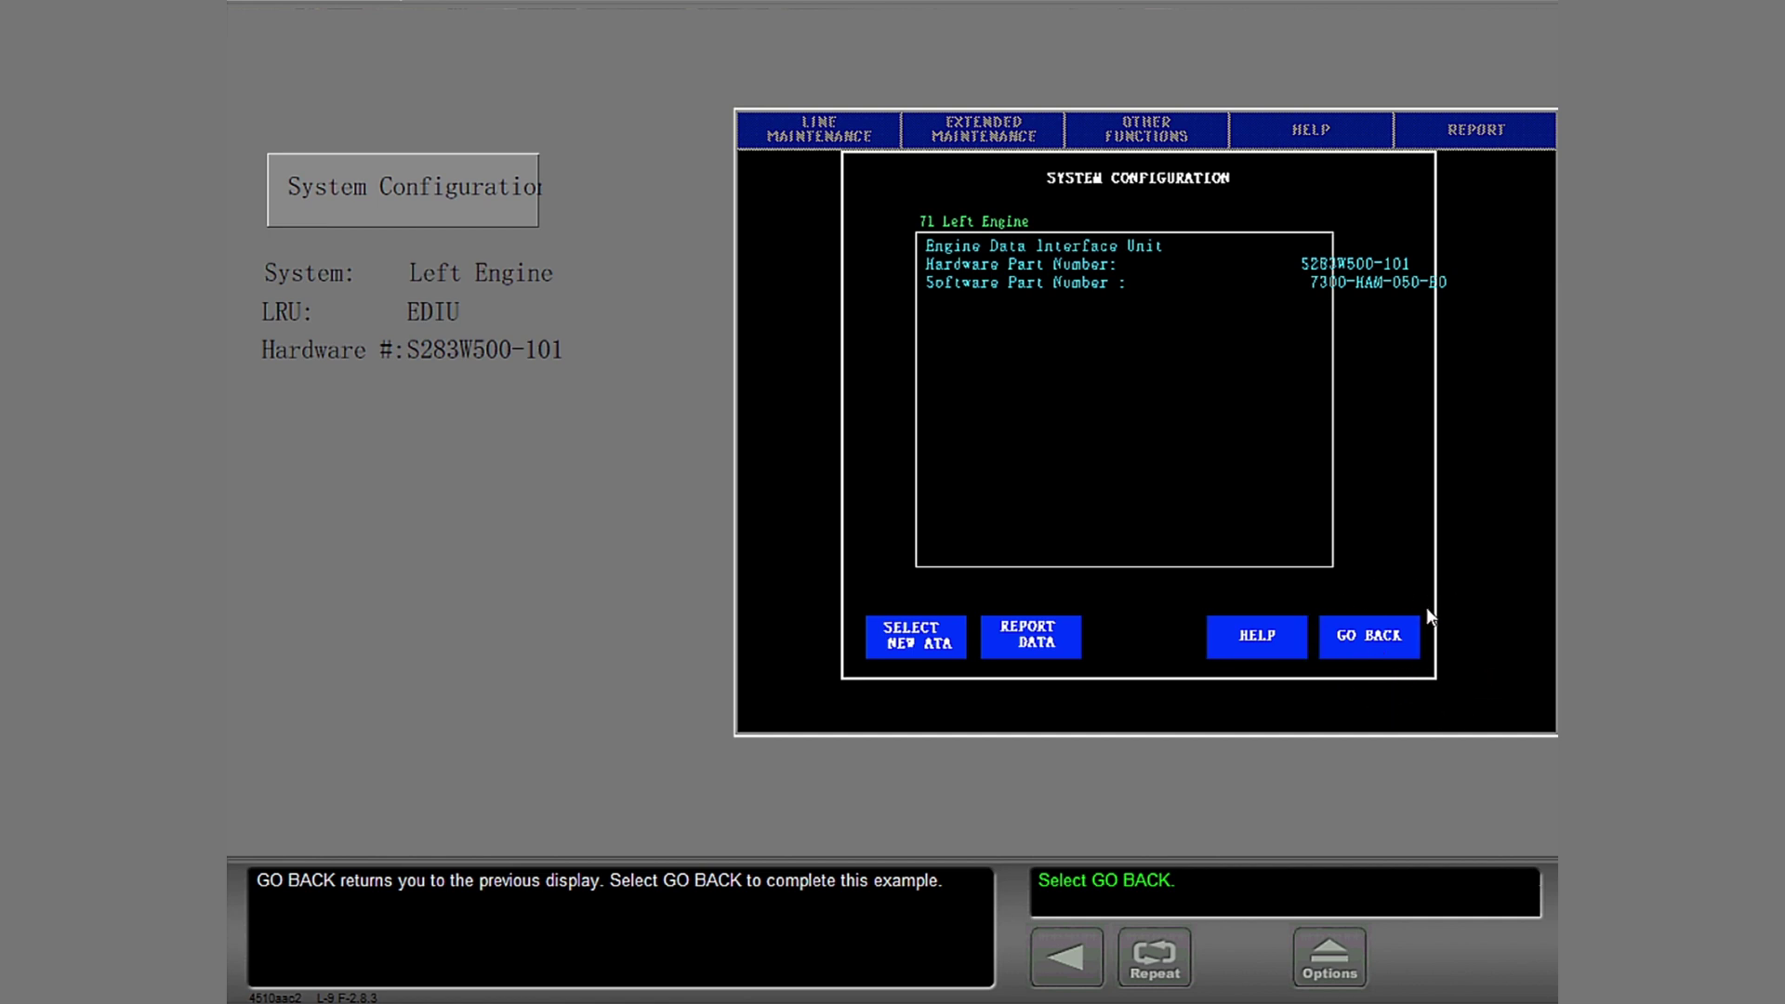
left_click(1367, 651)
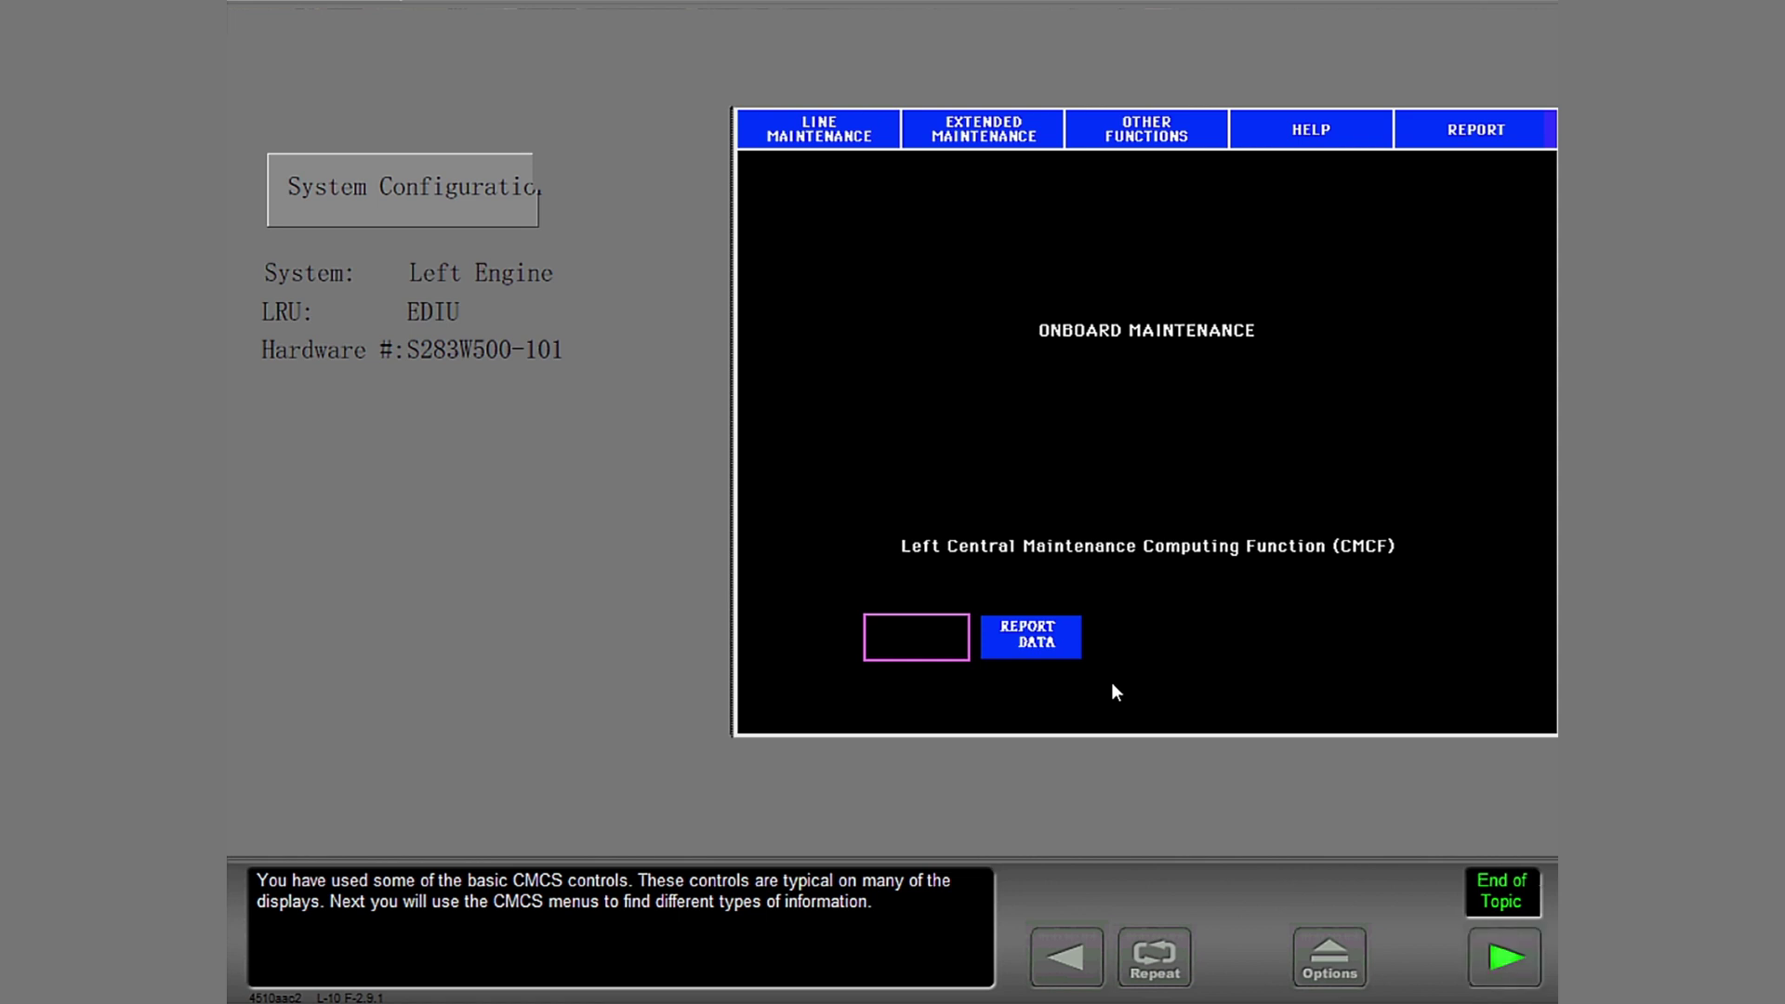
Return to the topics list, start CMCS Navigation, and move past the five-menu overview
left_click(1523, 965)
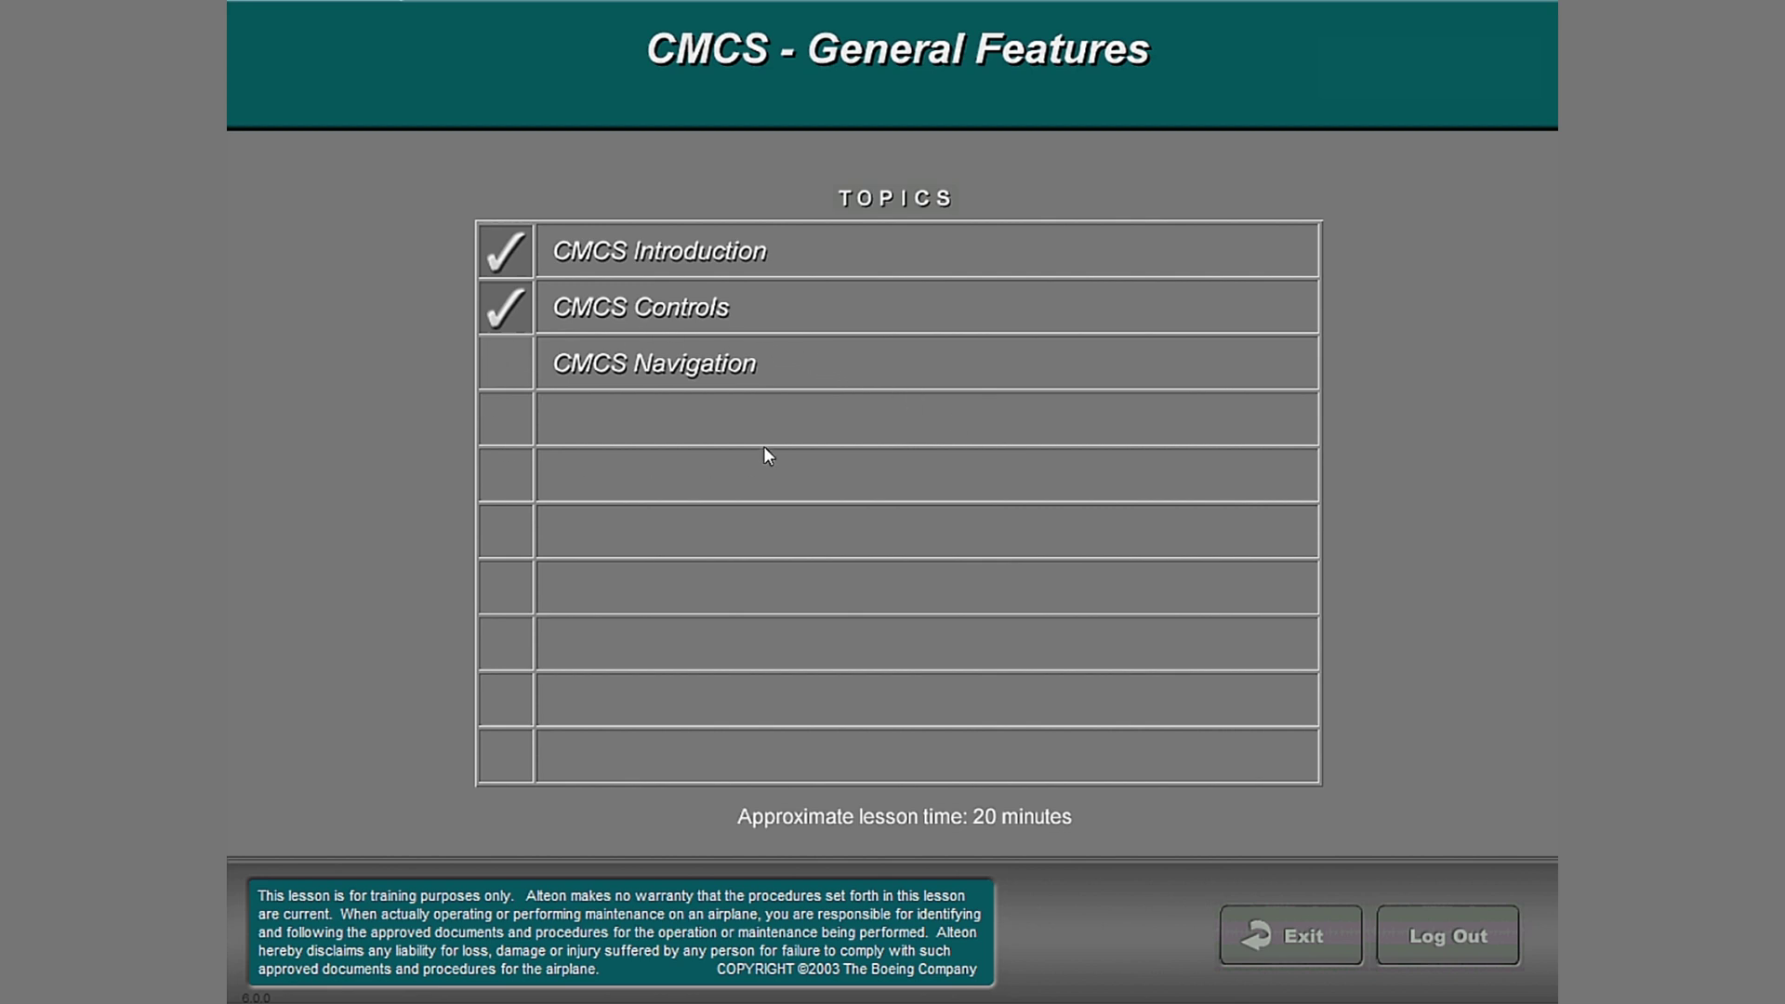
left_click(764, 376)
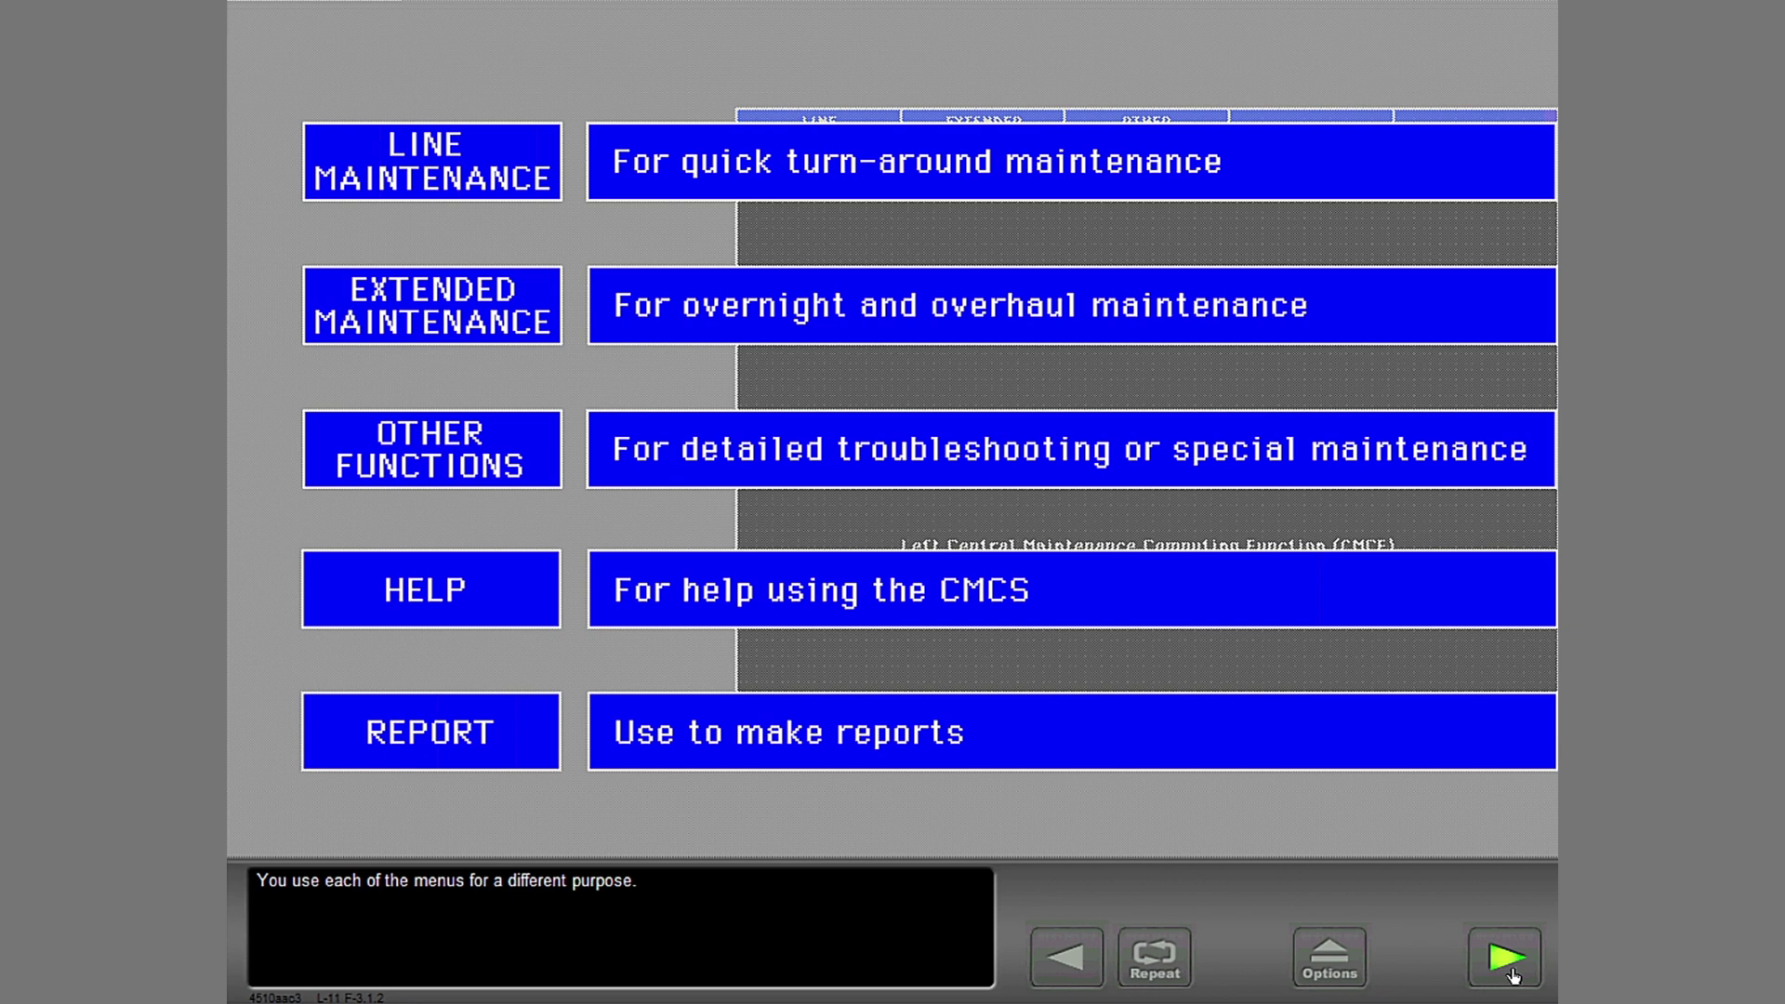
left_click(1507, 958)
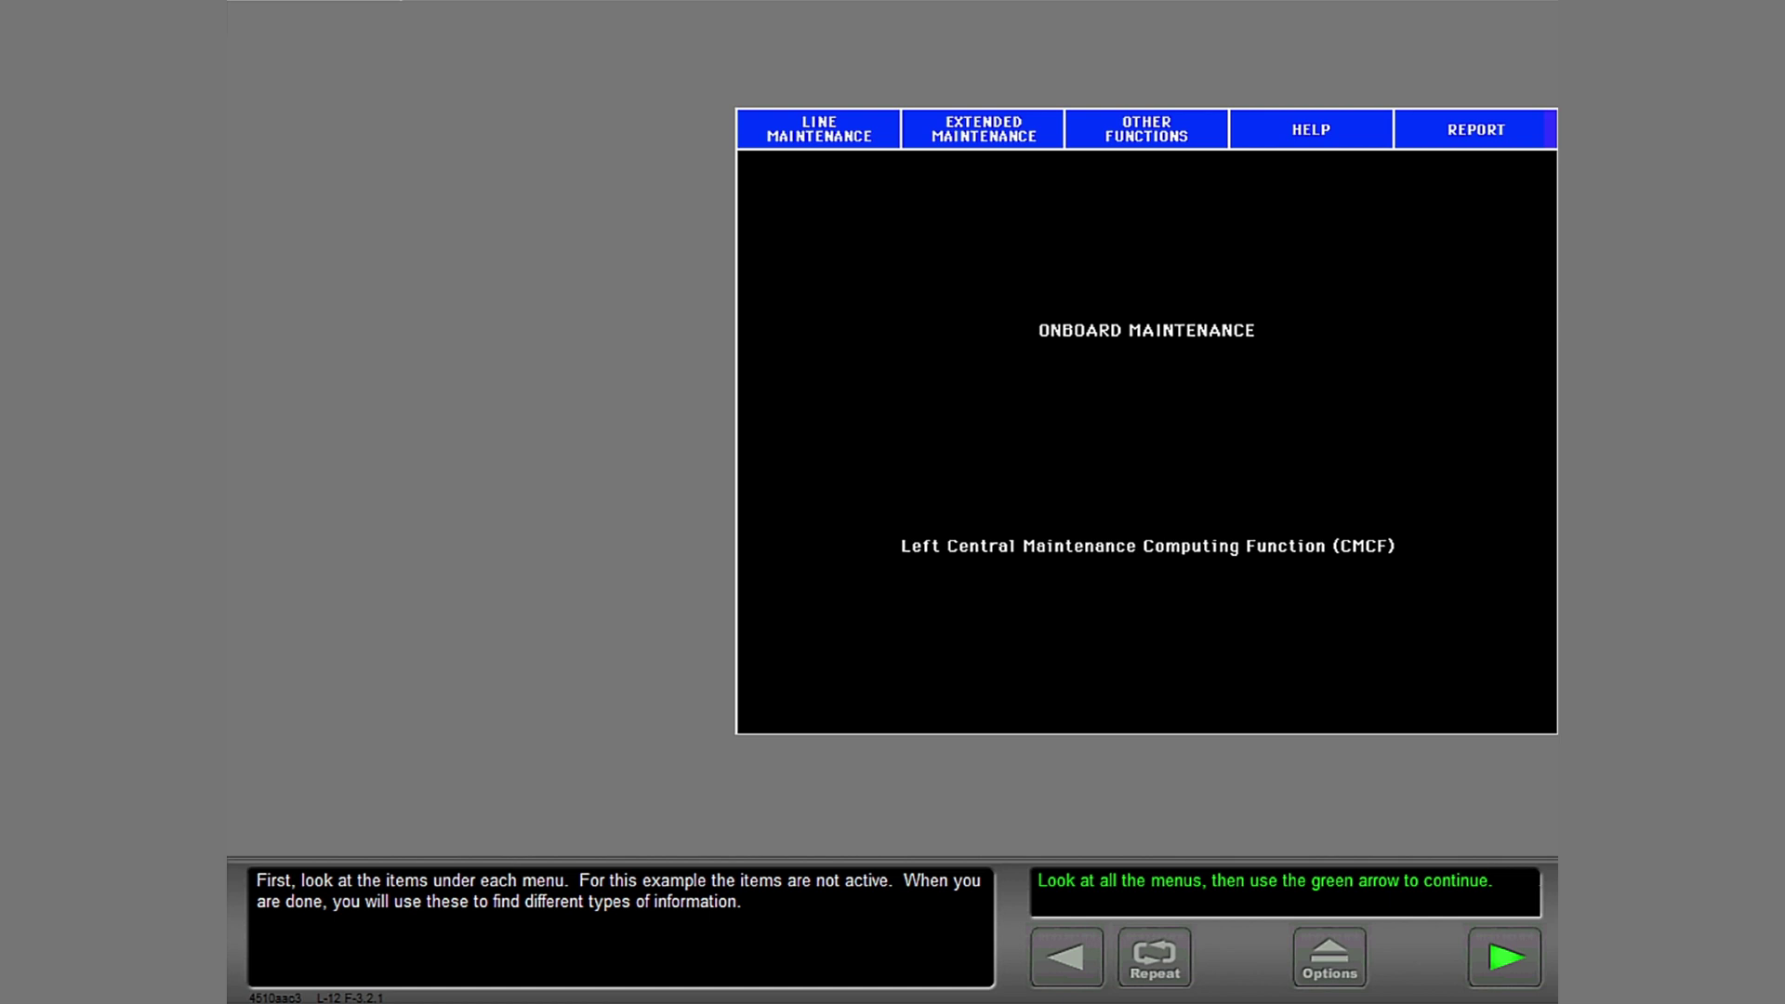
Continue past the menu review and show where the Fault History Summary Report is sent
left_click(1531, 963)
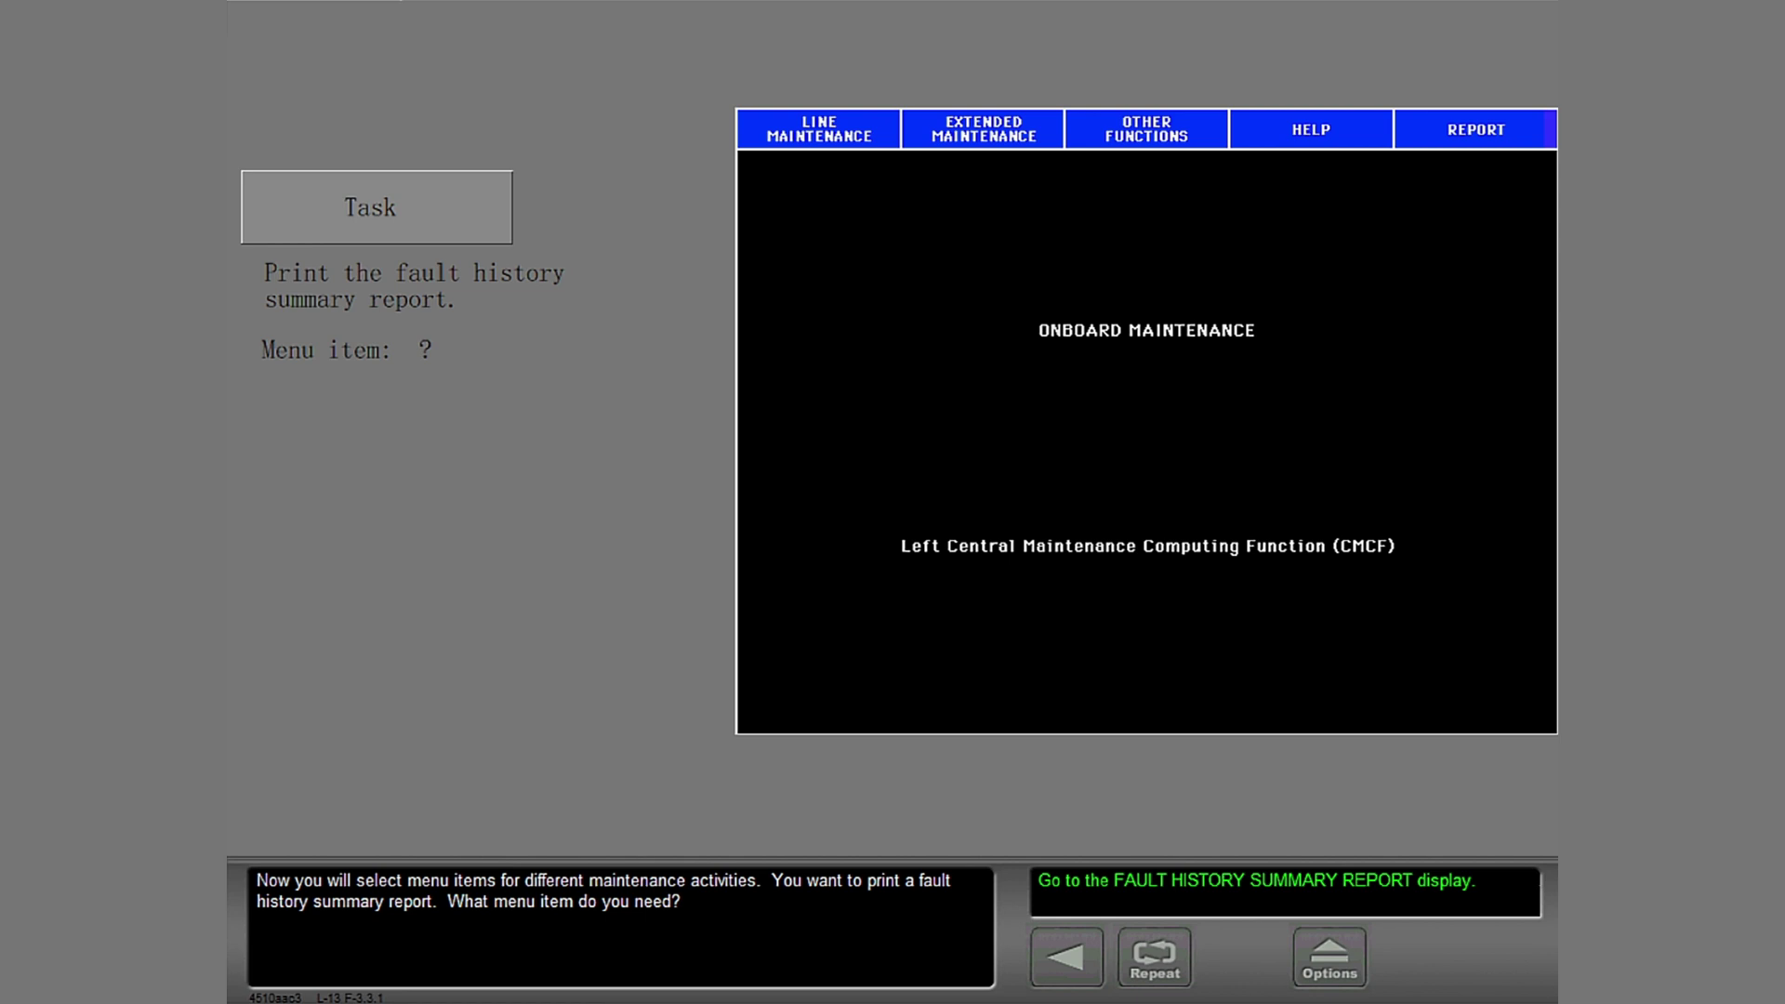
left_click(1533, 141)
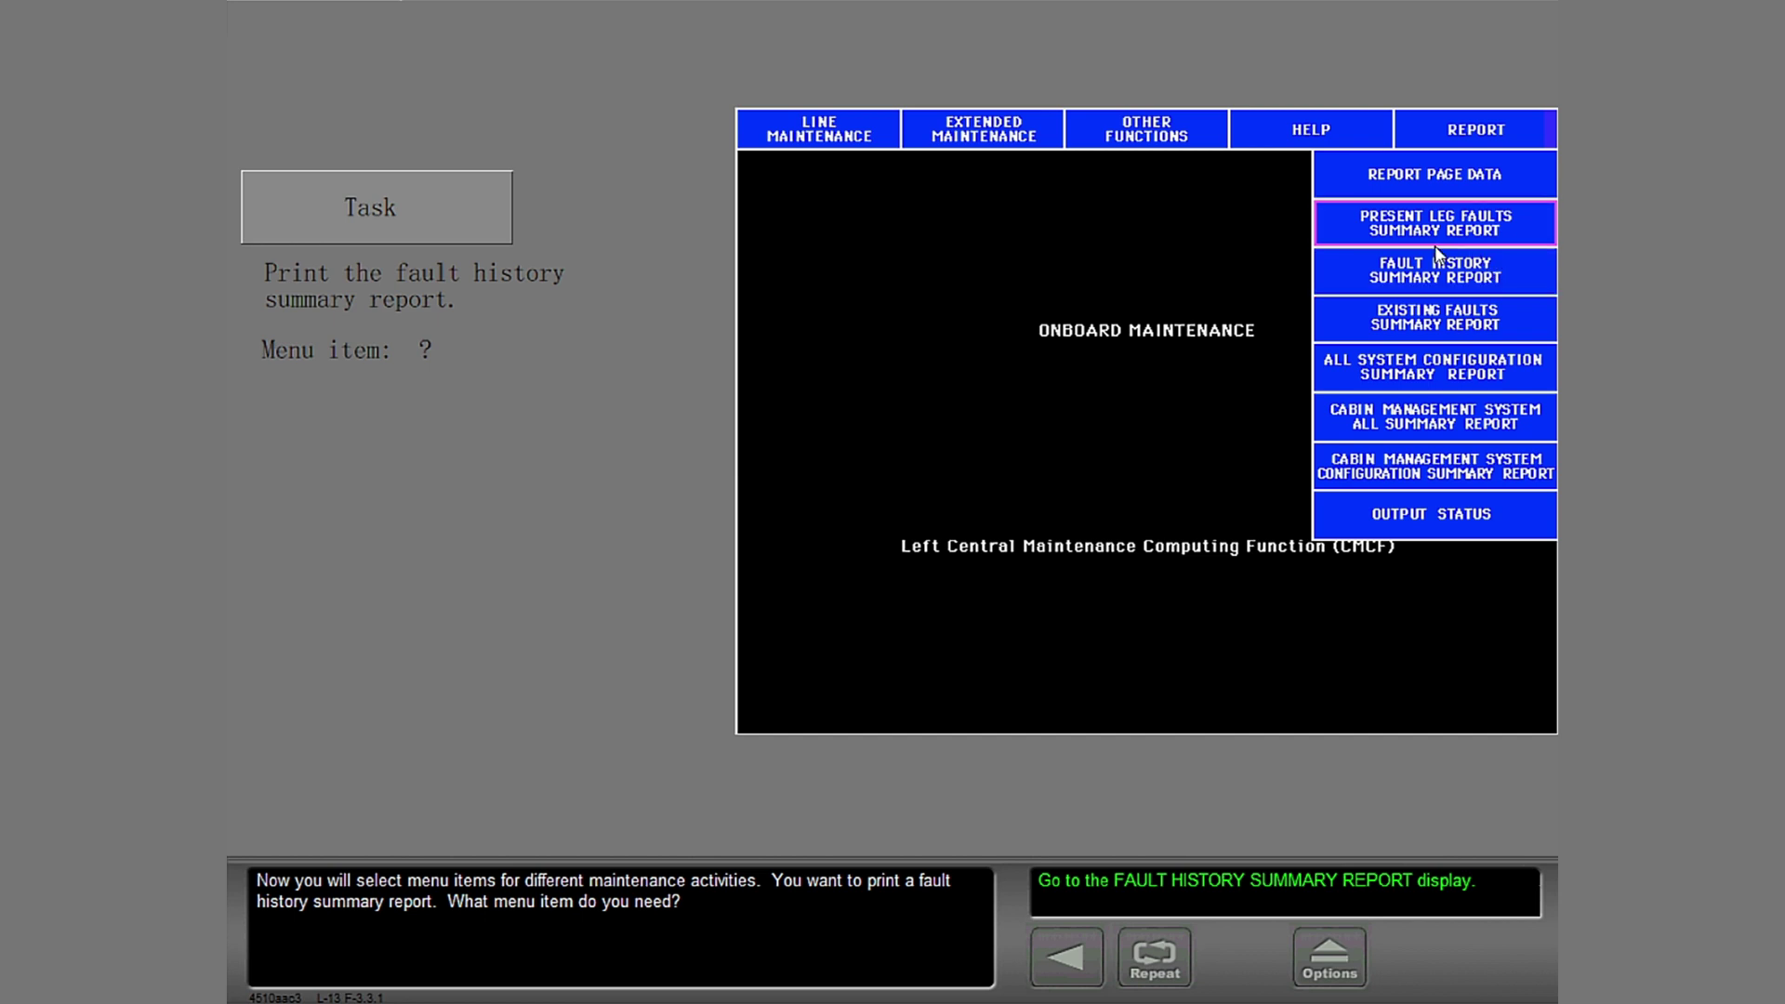
left_click(1520, 277)
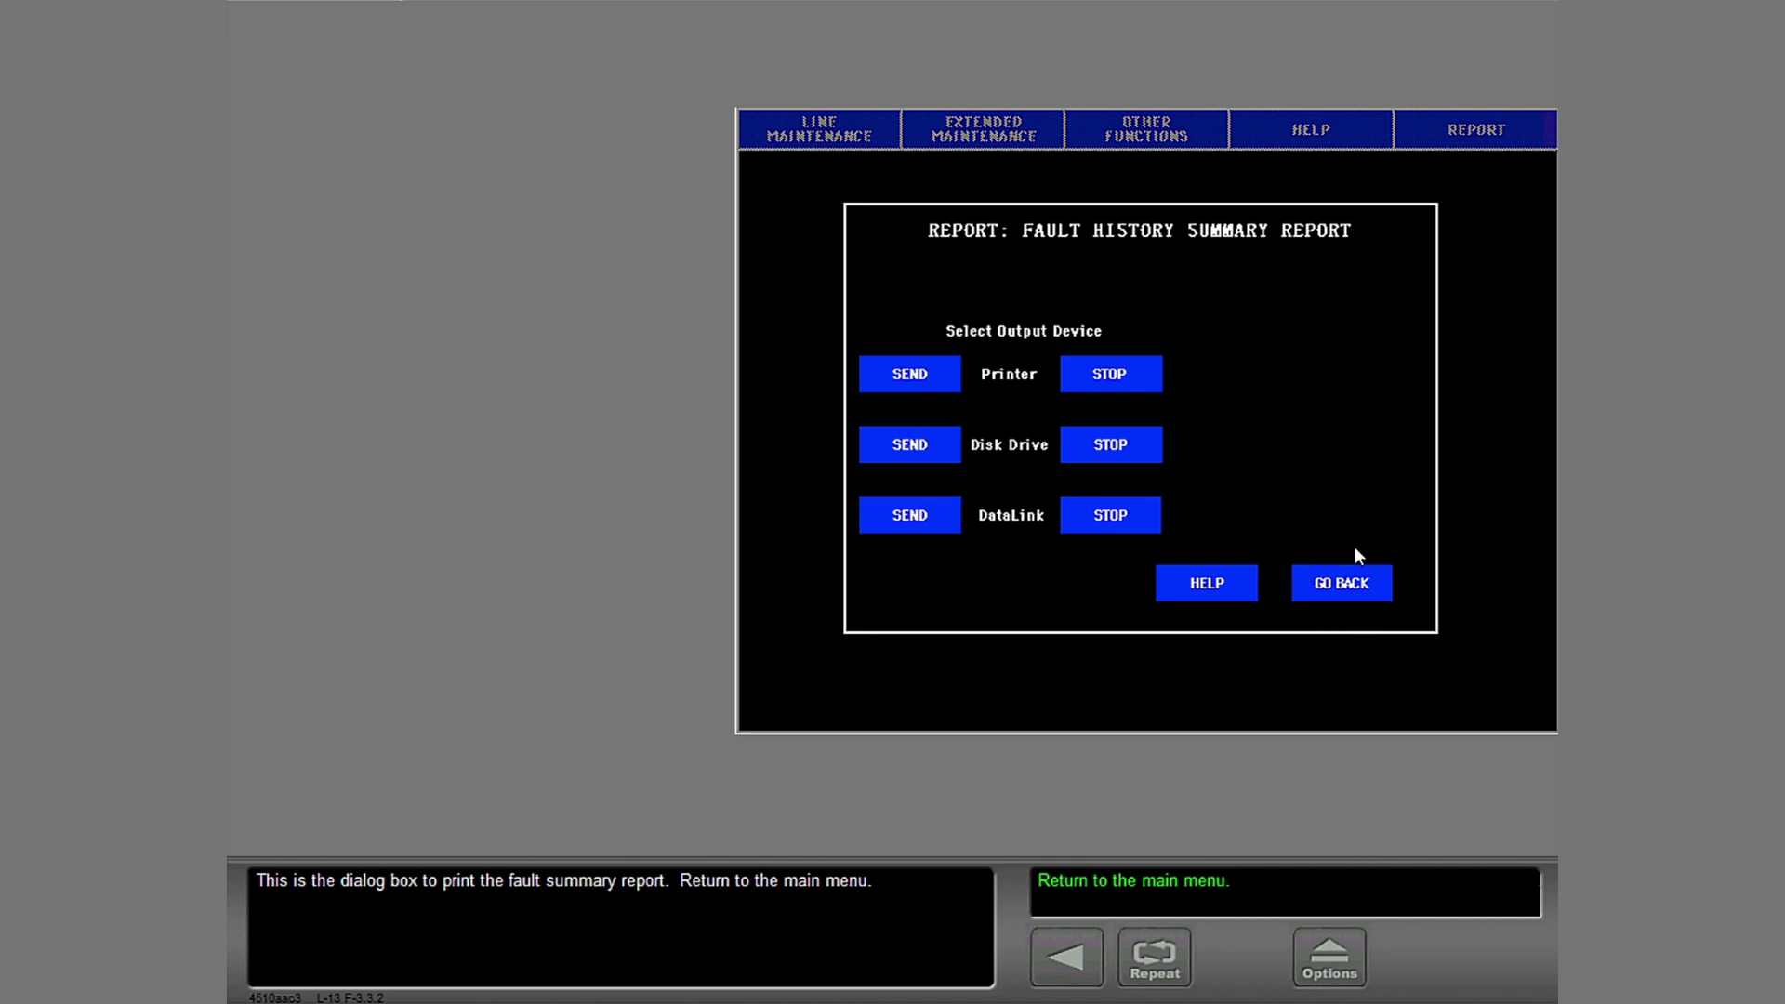
Return to the main screen, display Inbound Flight Deck Effects from Line Maintenance, and advance
left_click(1366, 592)
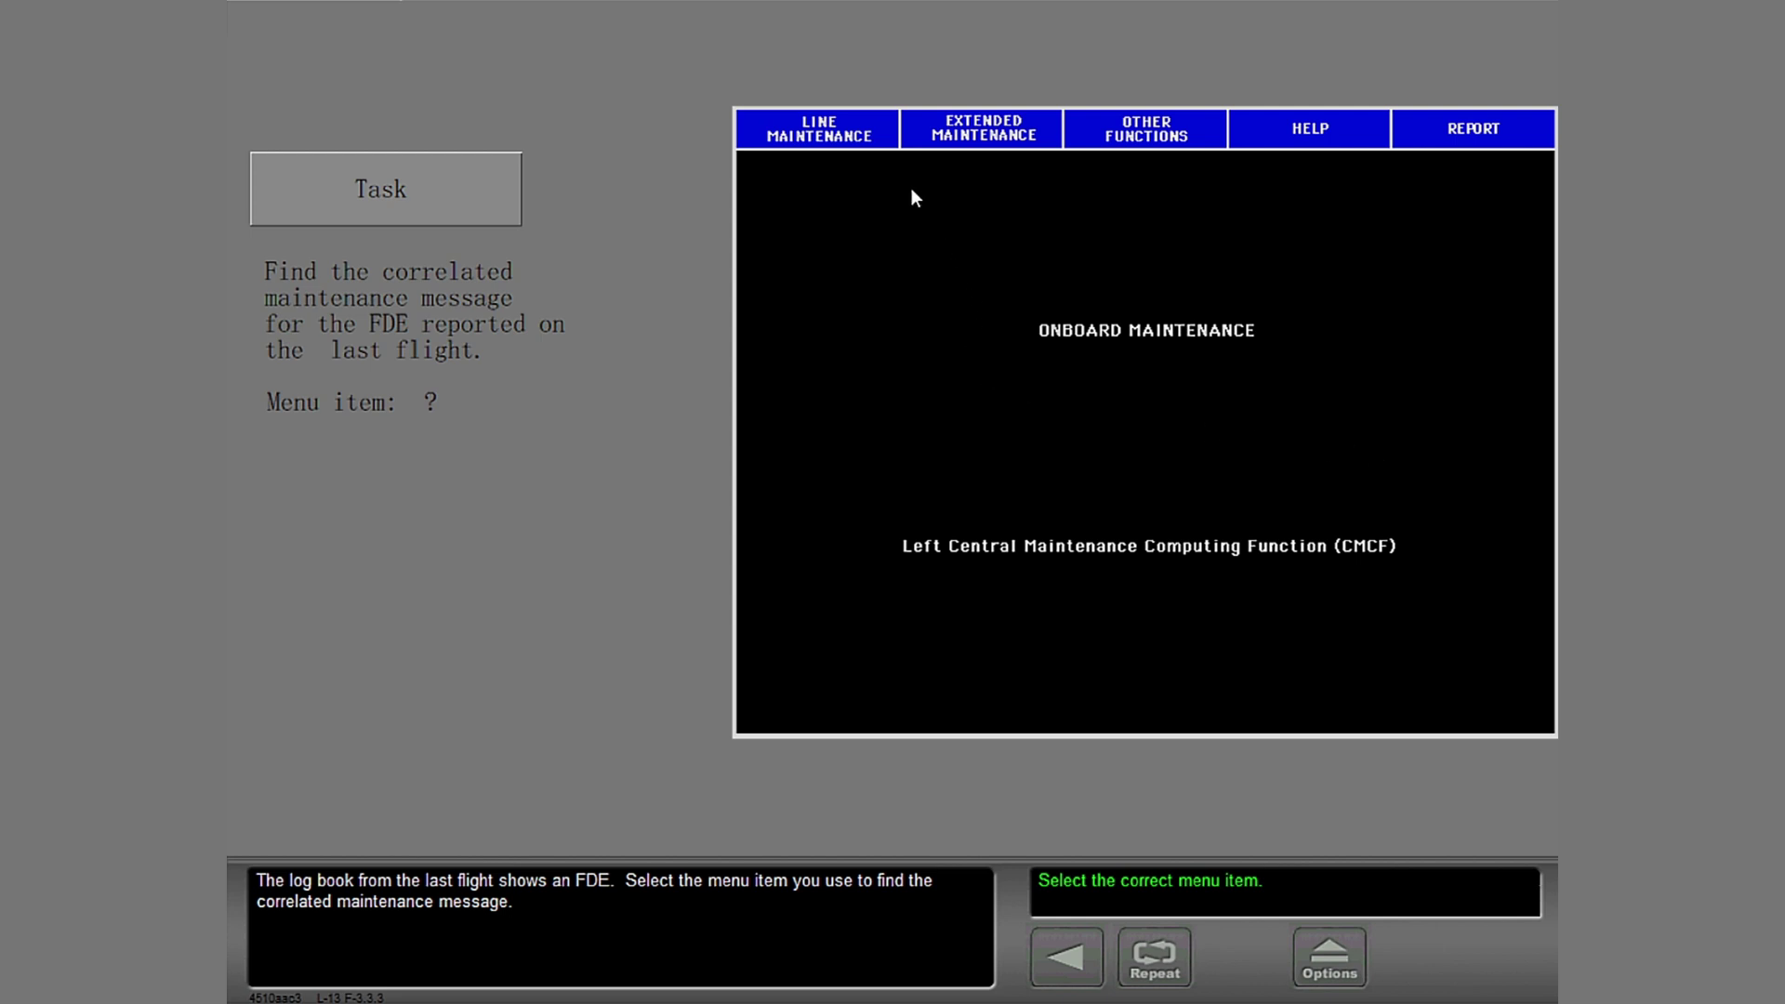
left_click(866, 128)
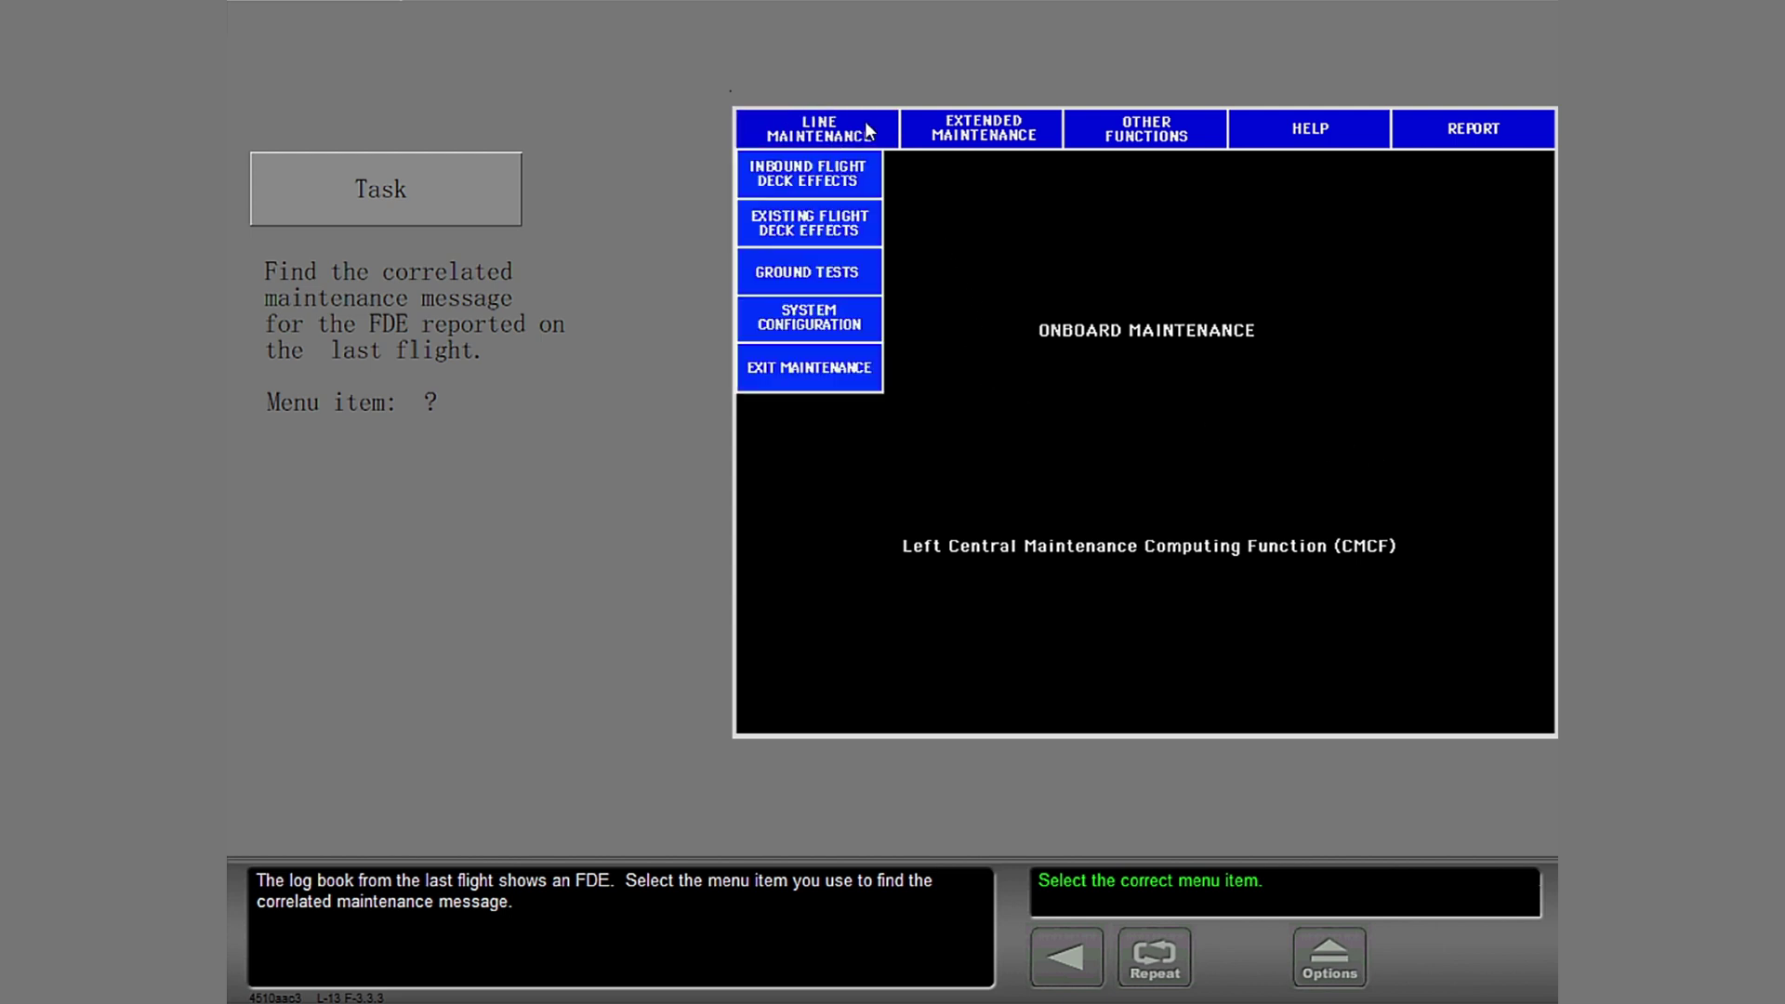
left_click(865, 174)
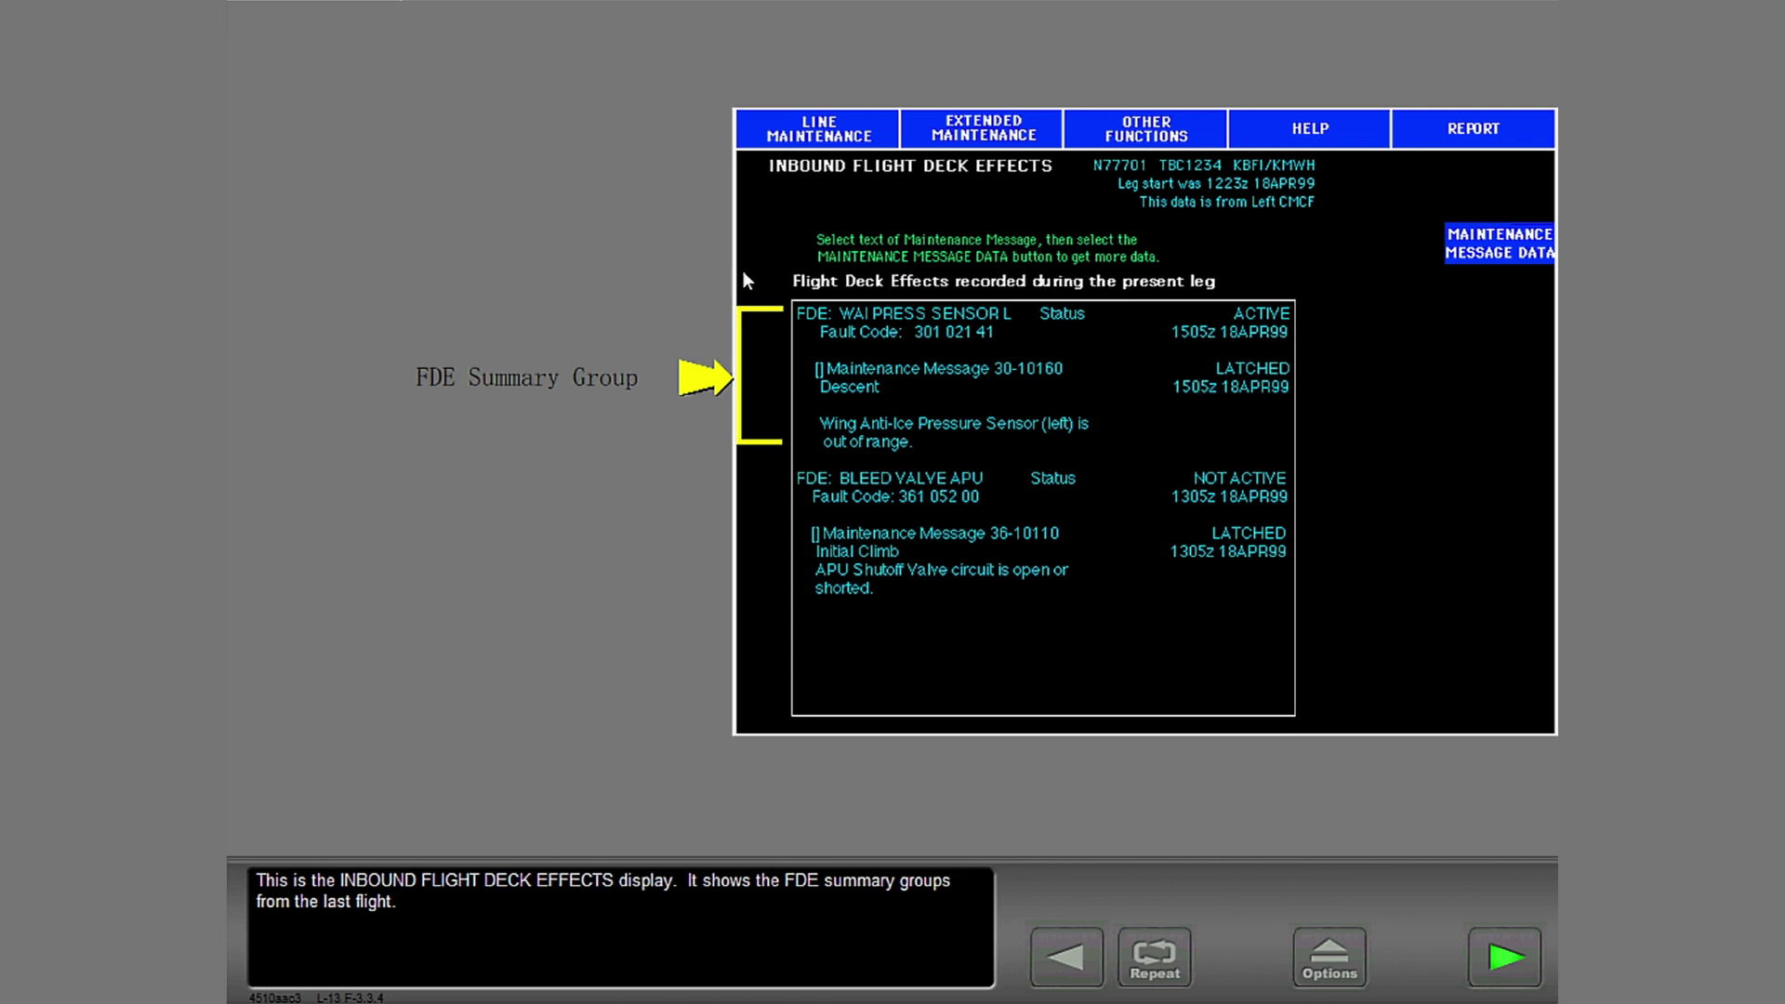
left_click(1507, 956)
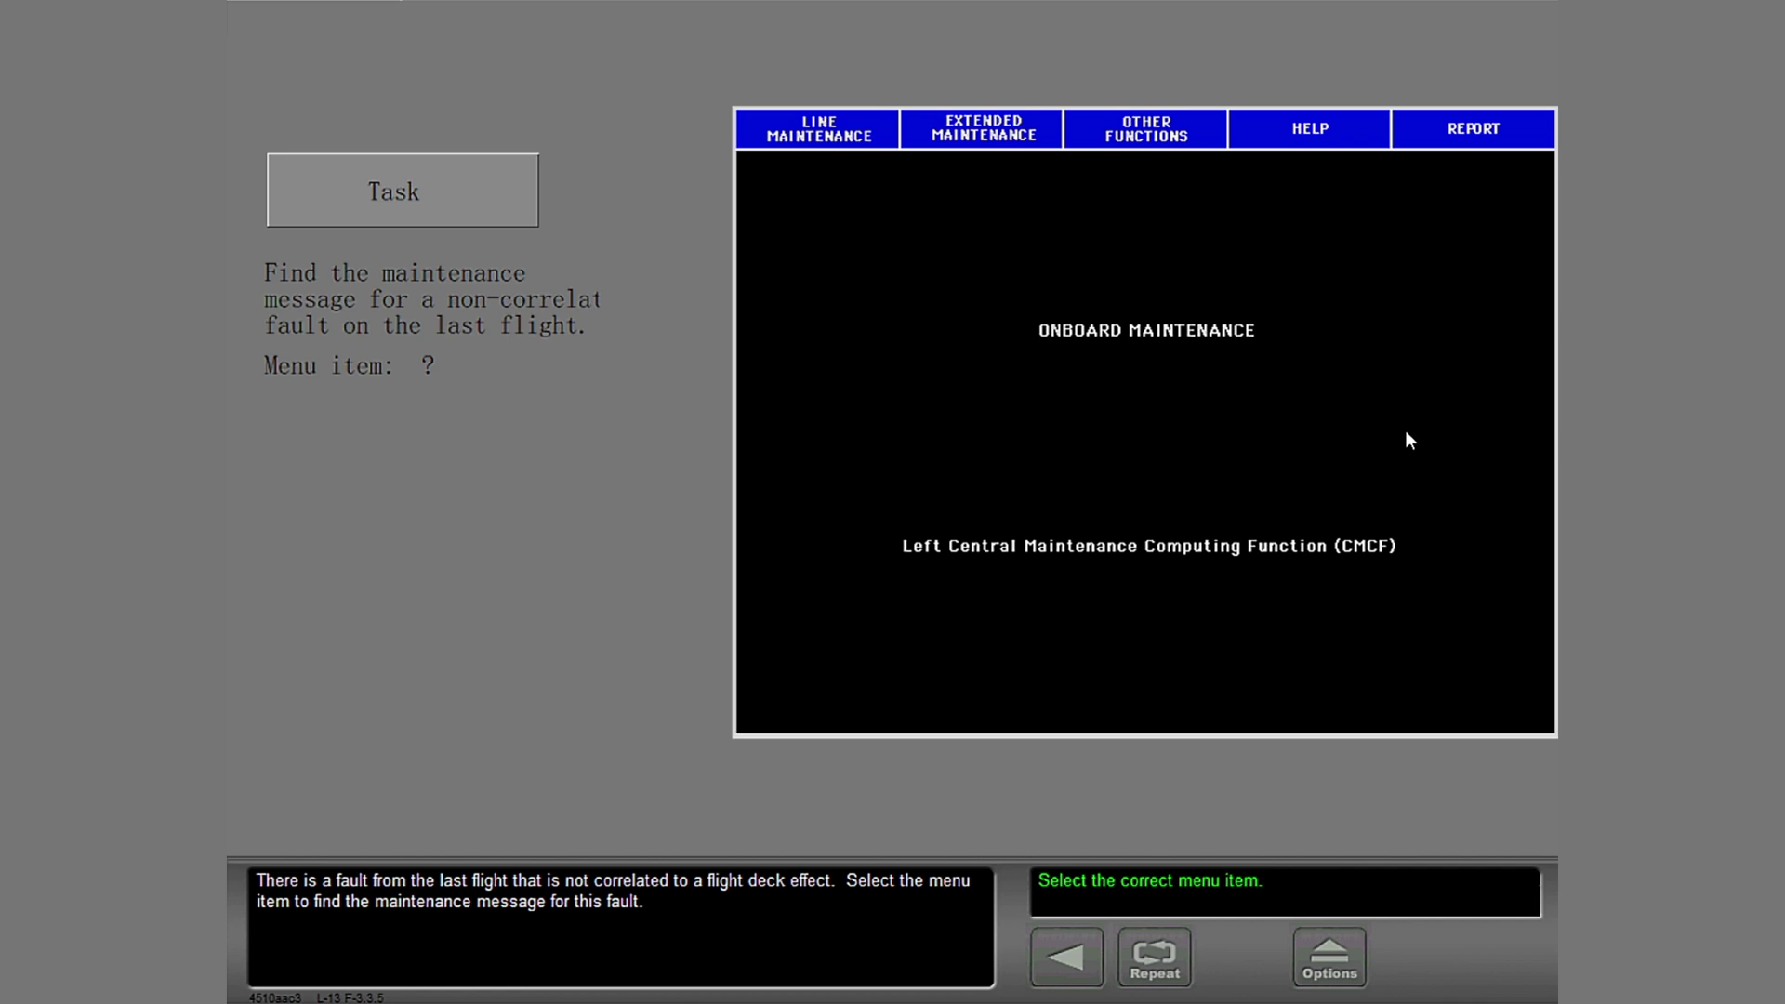
Display Present Leg Faults from Extended Maintenance, then advance to the next task
left_click(1023, 130)
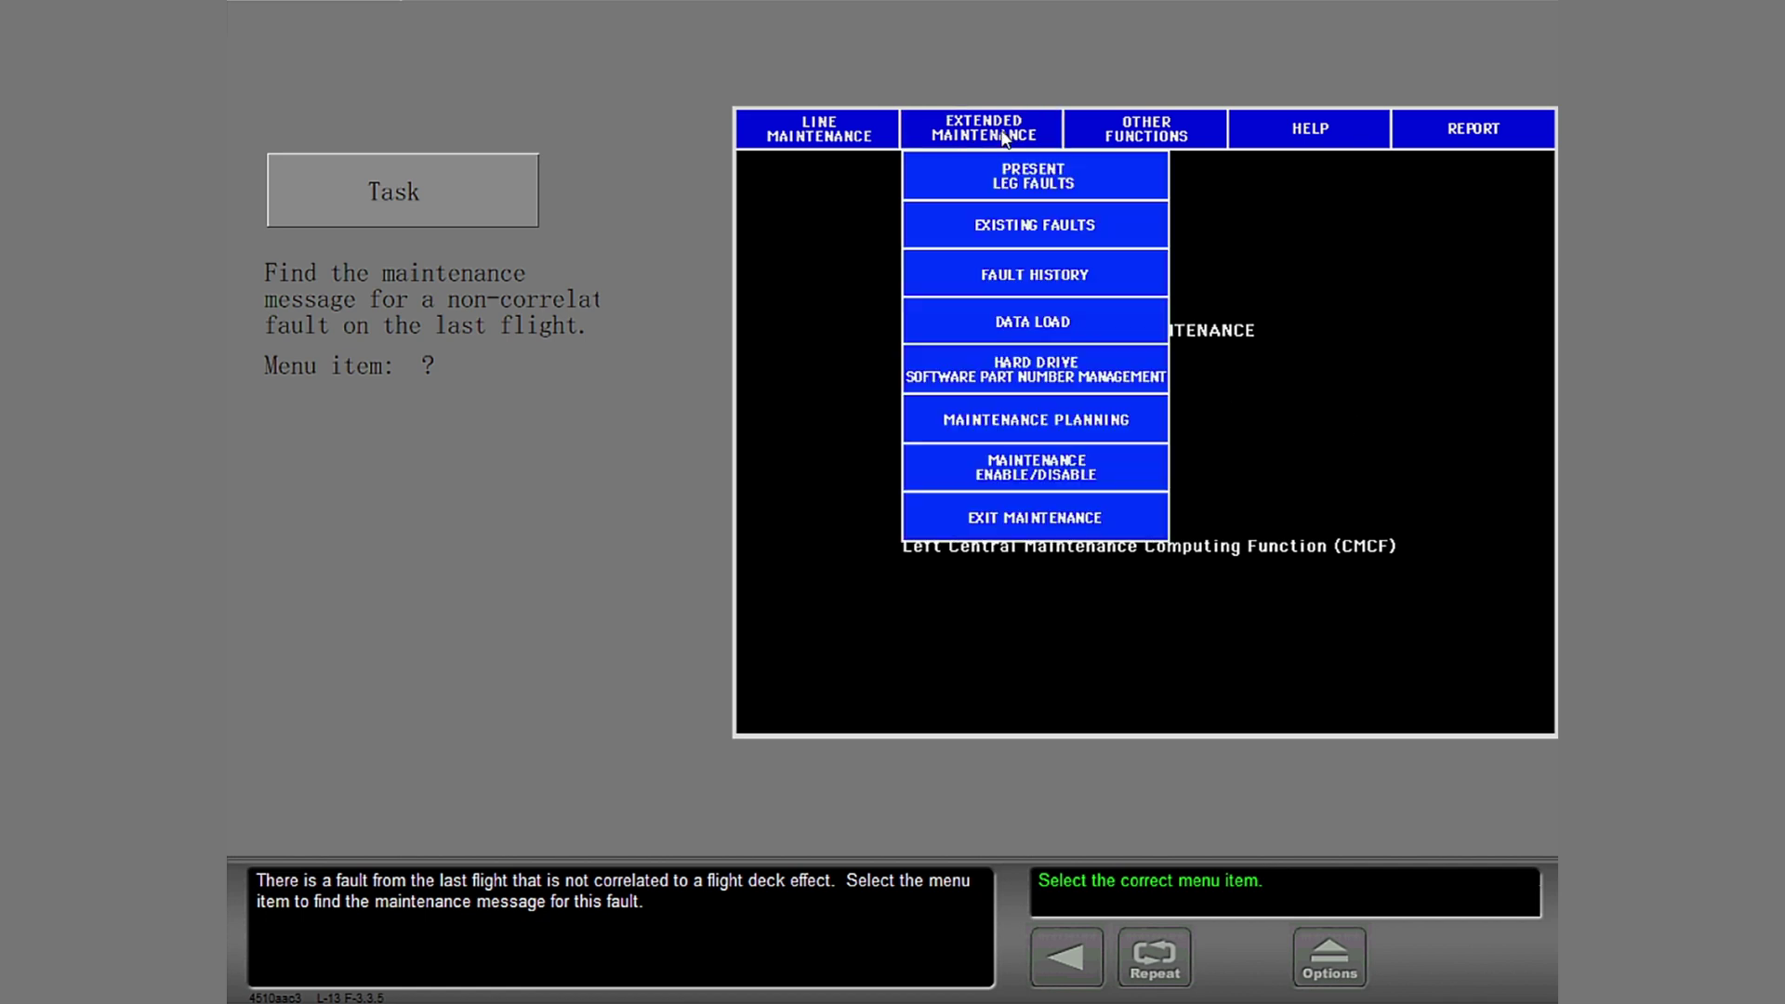
left_click(1129, 176)
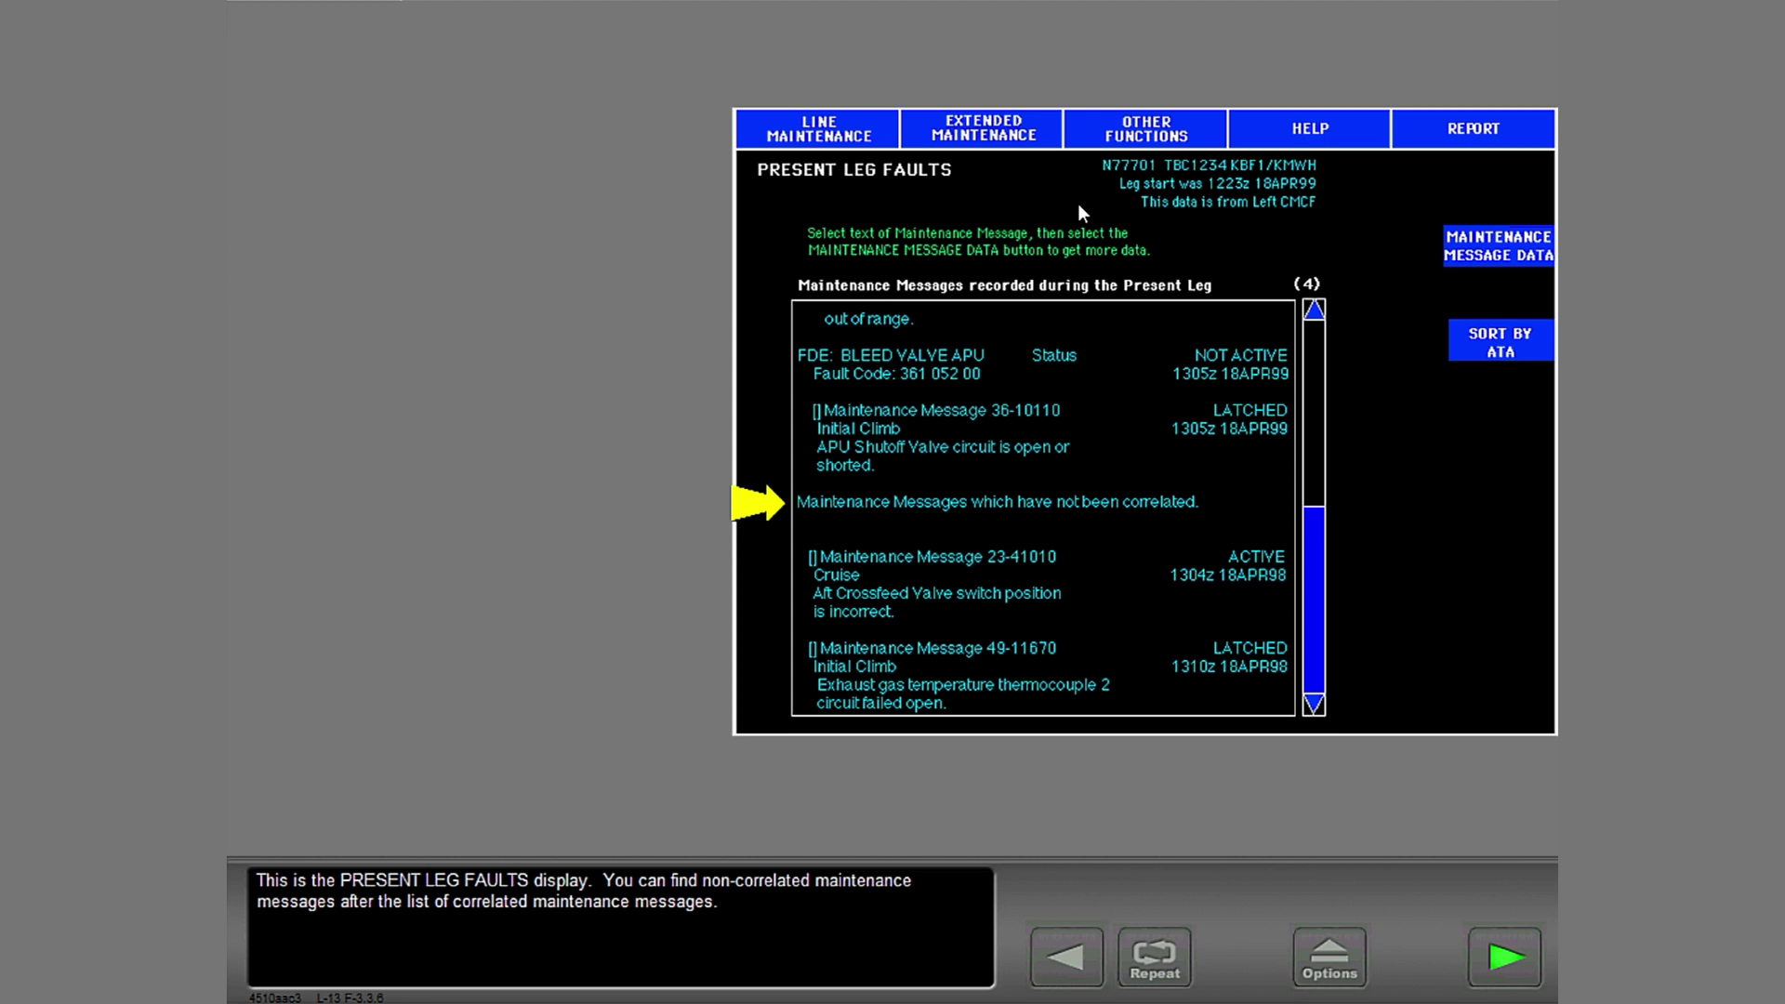
left_click(1515, 967)
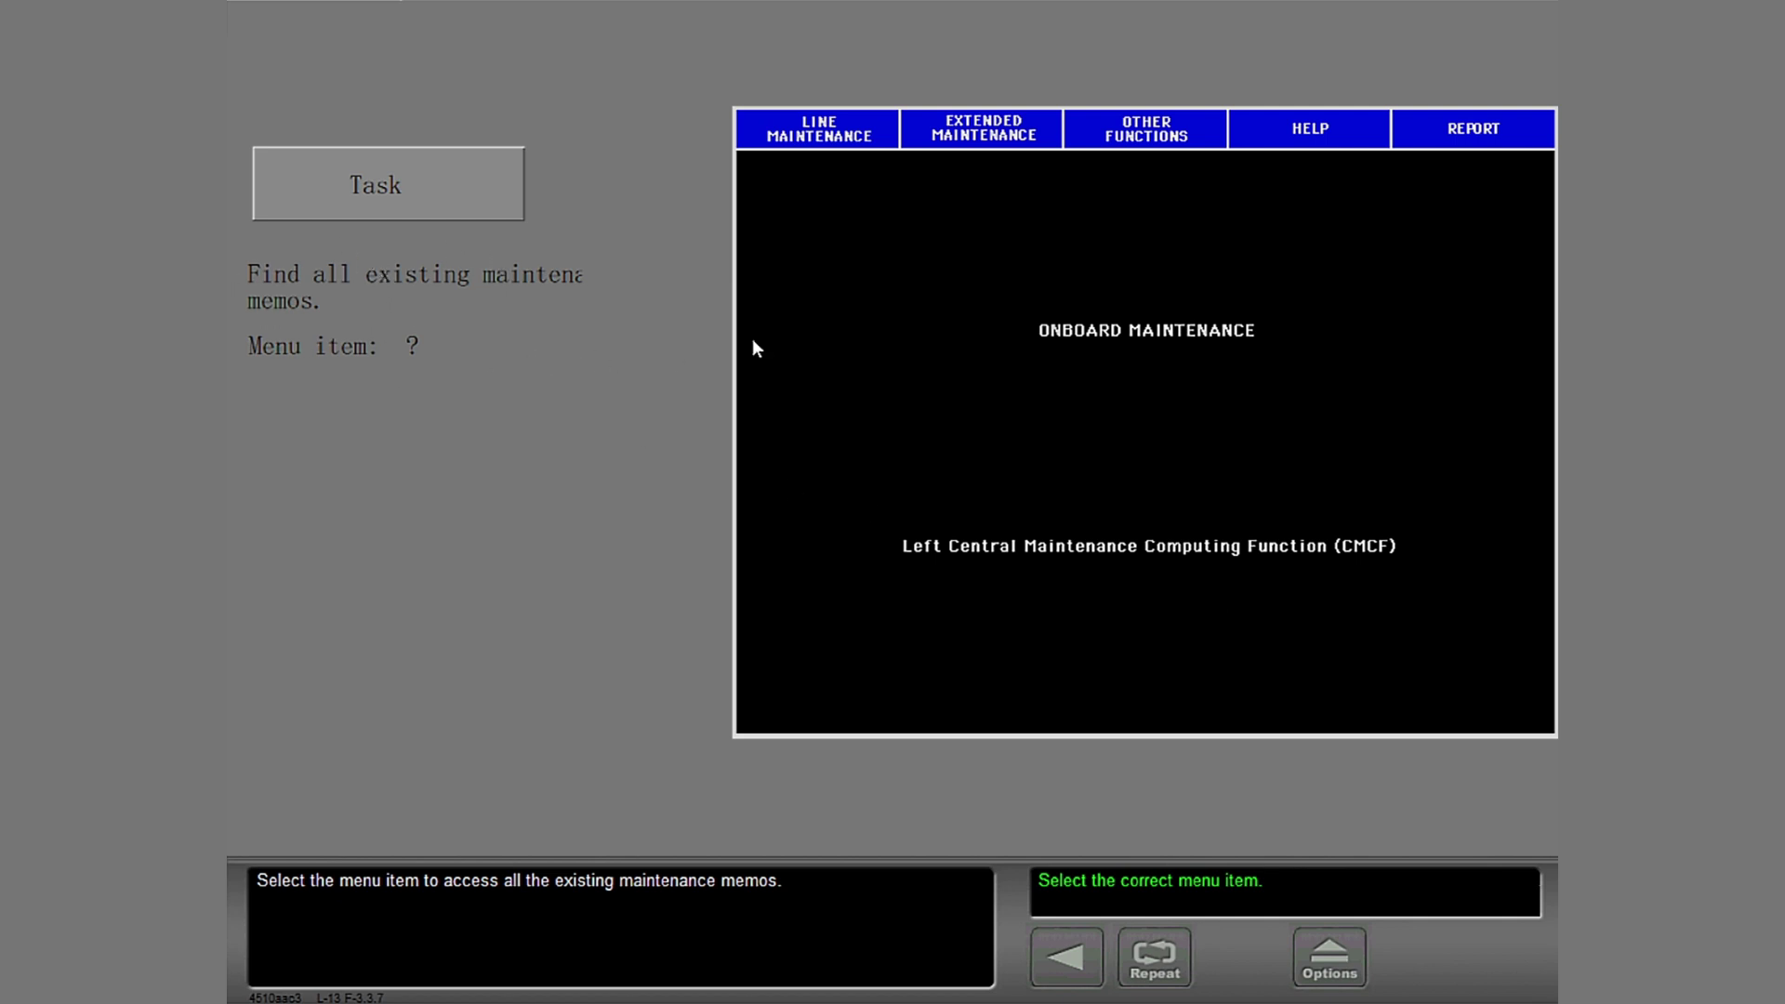
Select Existing Maintenance Memos in Extended Maintenance's Maintenance Planning dialog
left_click(1006, 135)
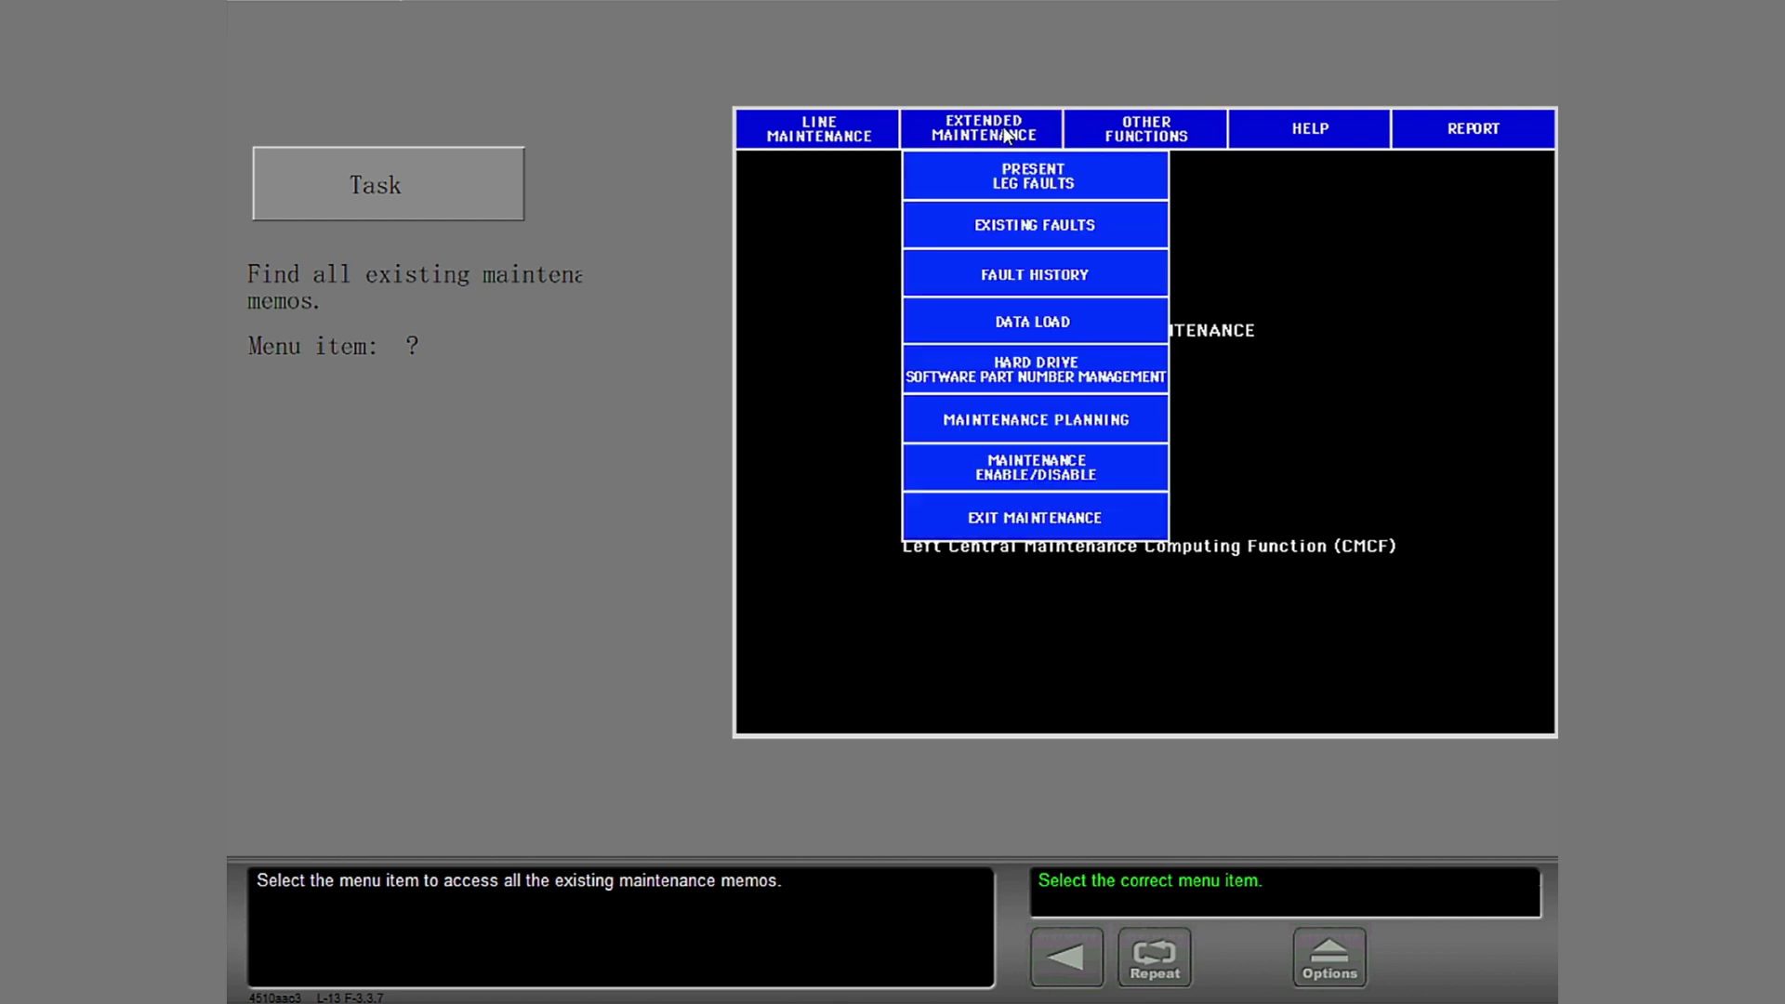
left_click(1150, 418)
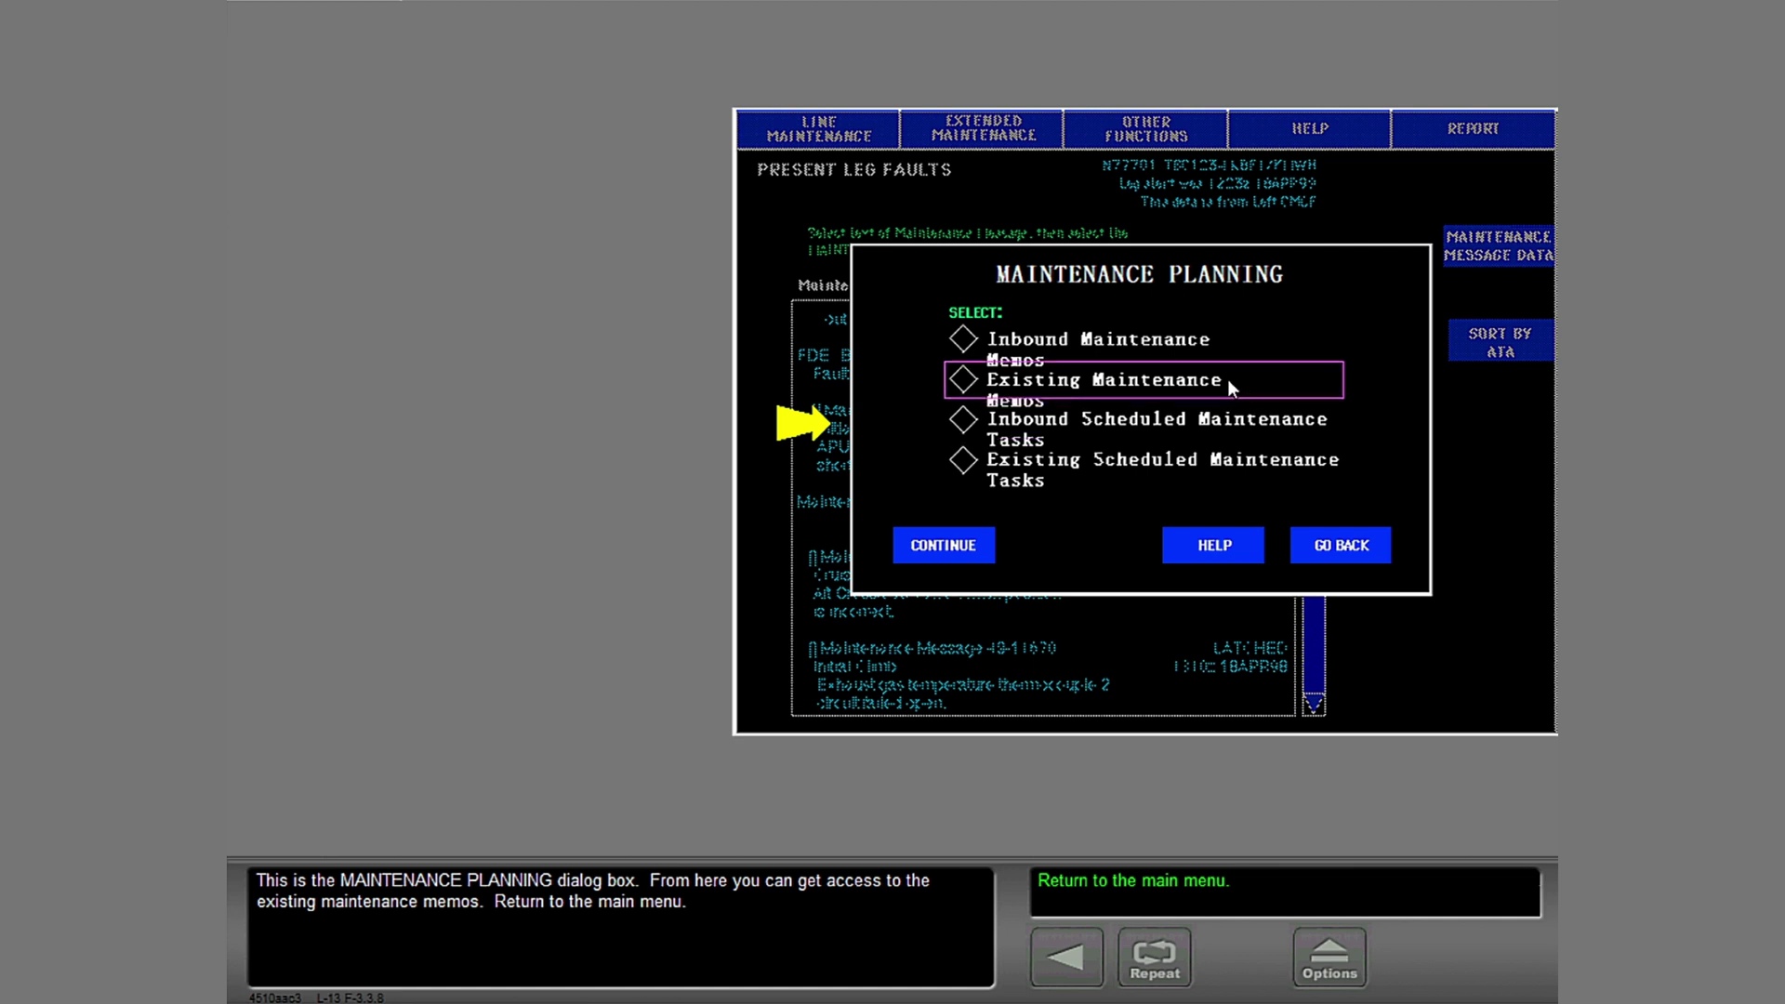
left_click(1214, 377)
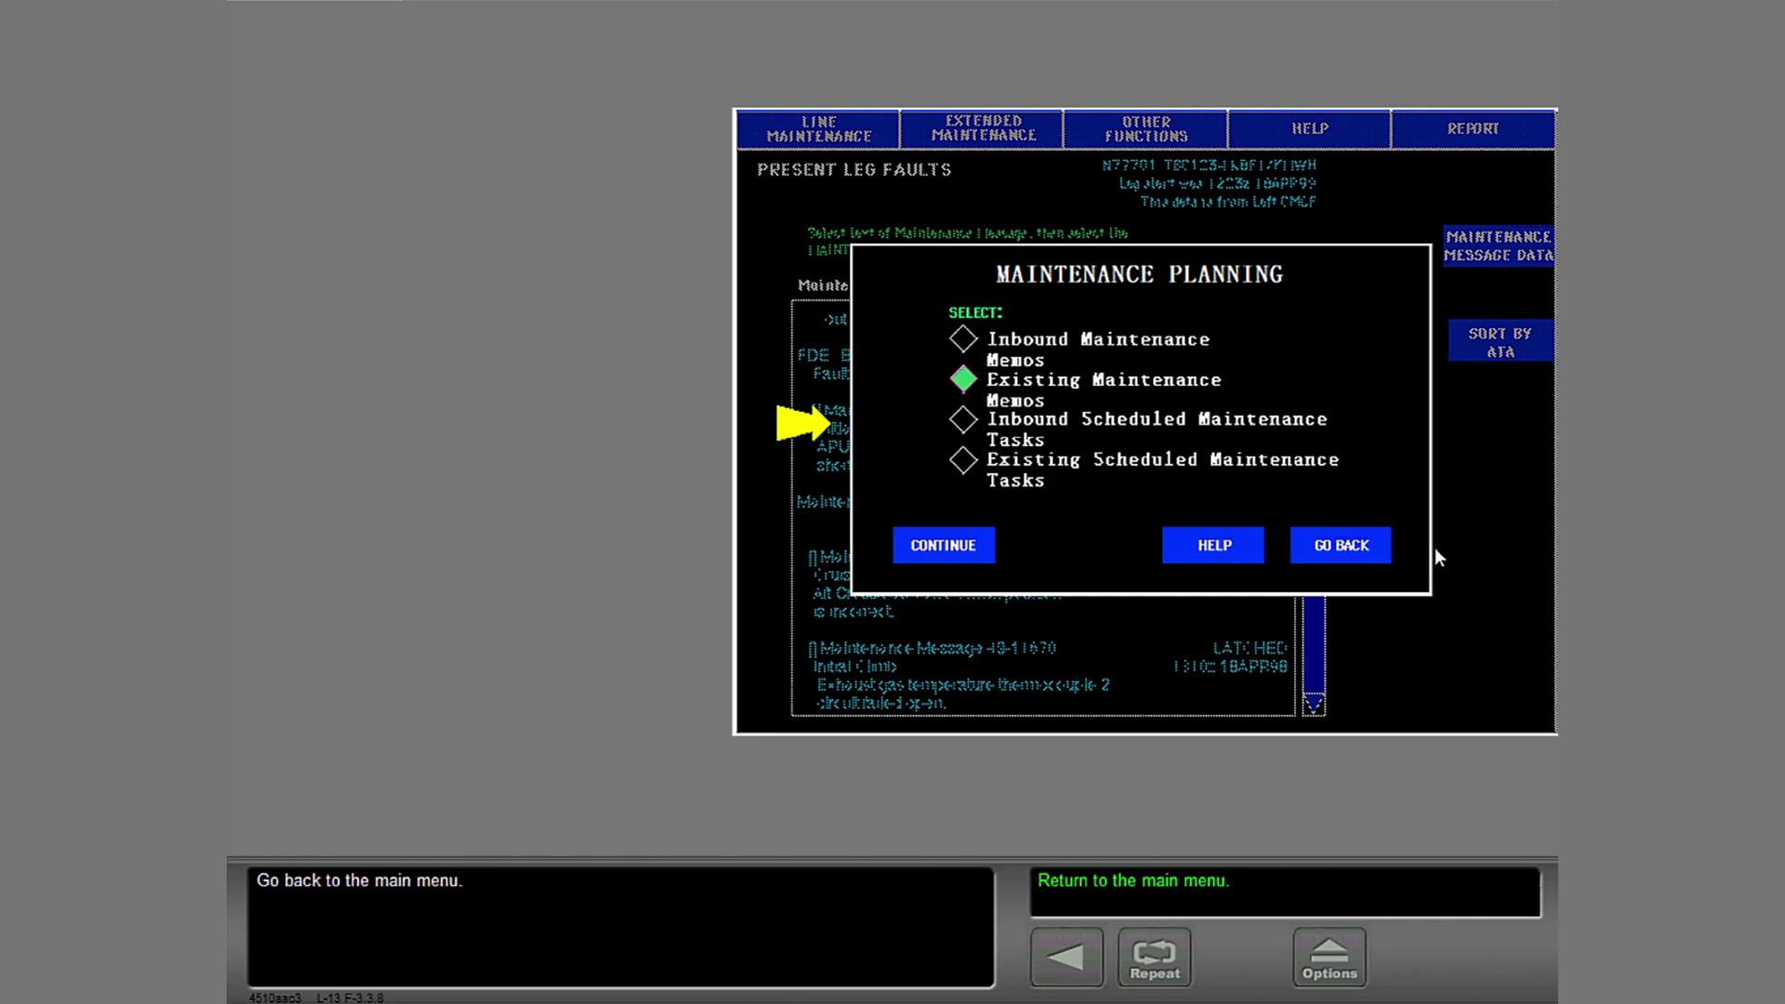
Leave Maintenance Planning, view the Special Functions ATA system list, and return to the main screen
left_click(1383, 549)
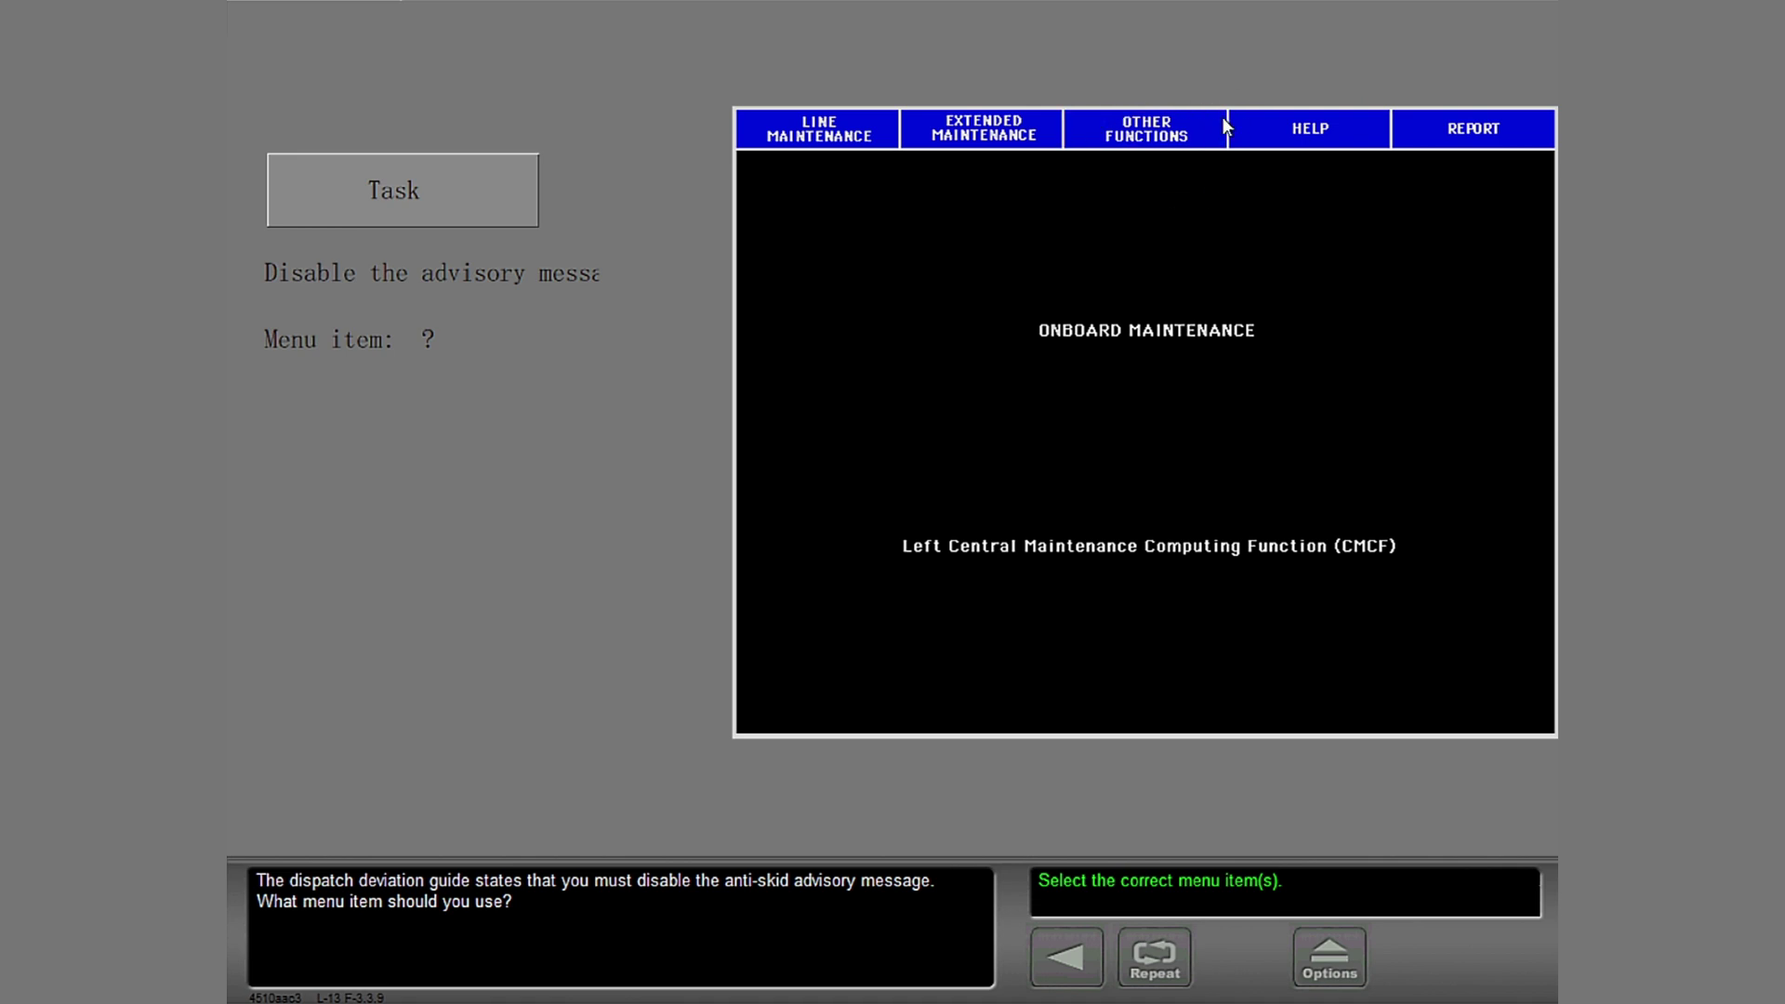
left_click(1203, 130)
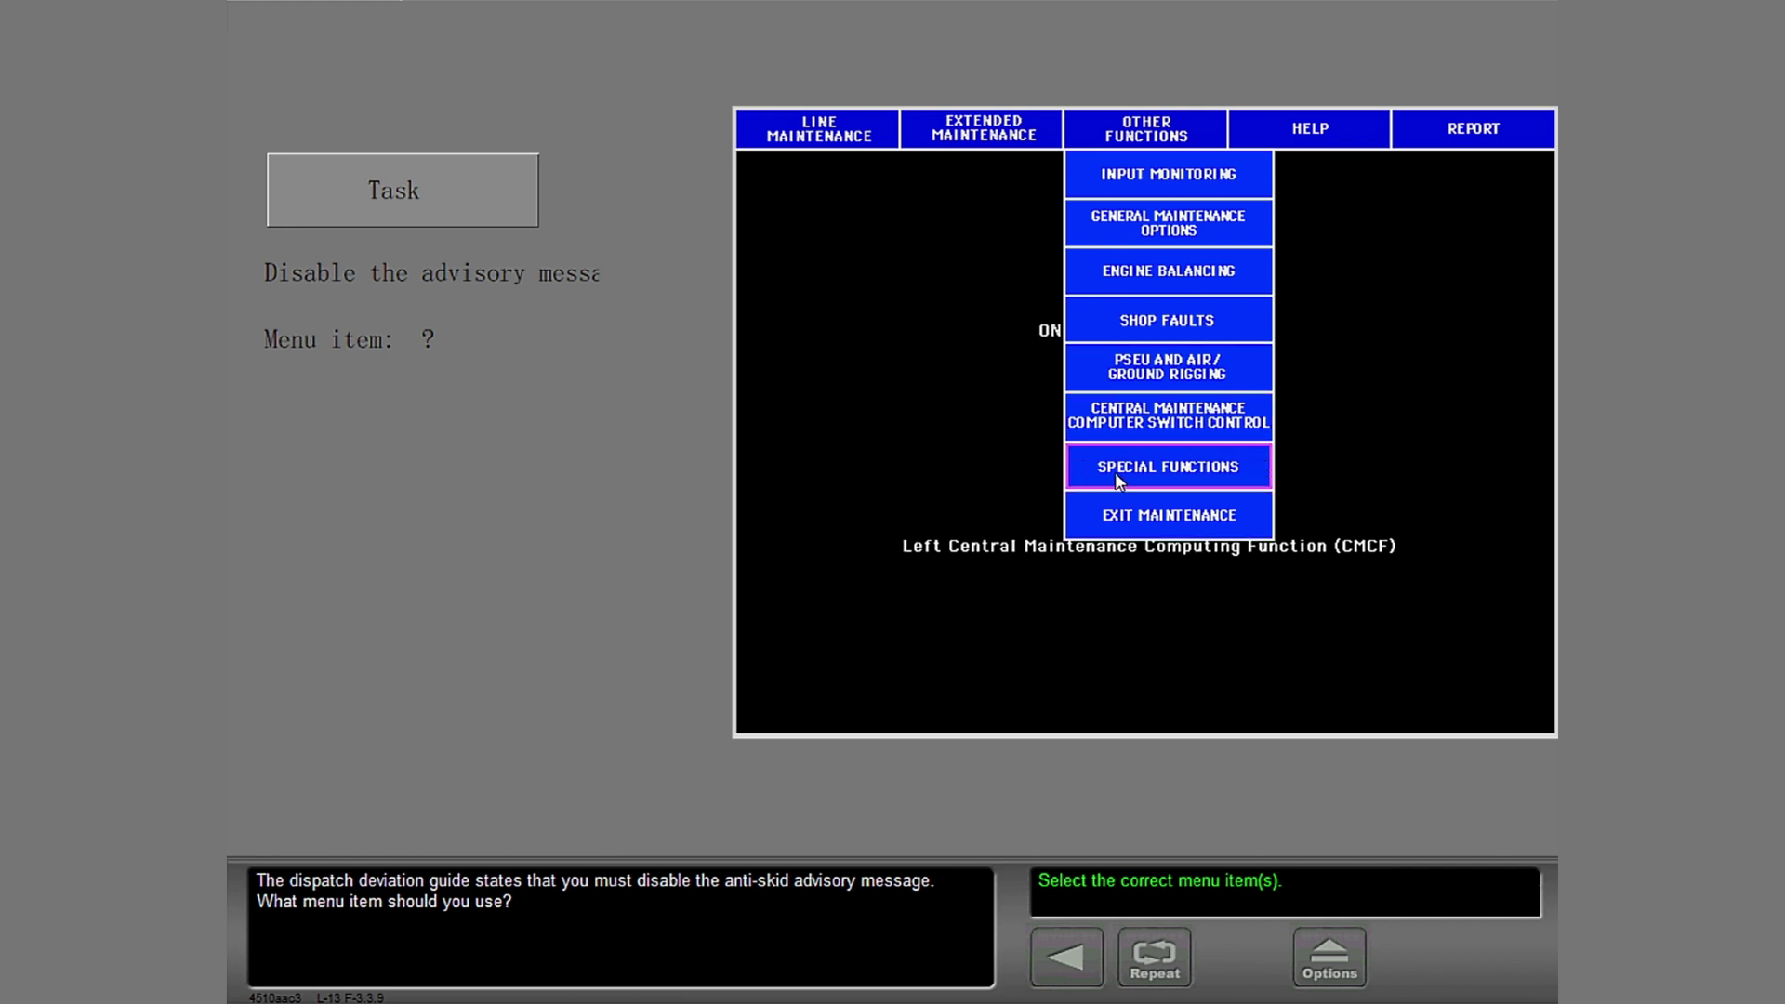
left_click(1257, 471)
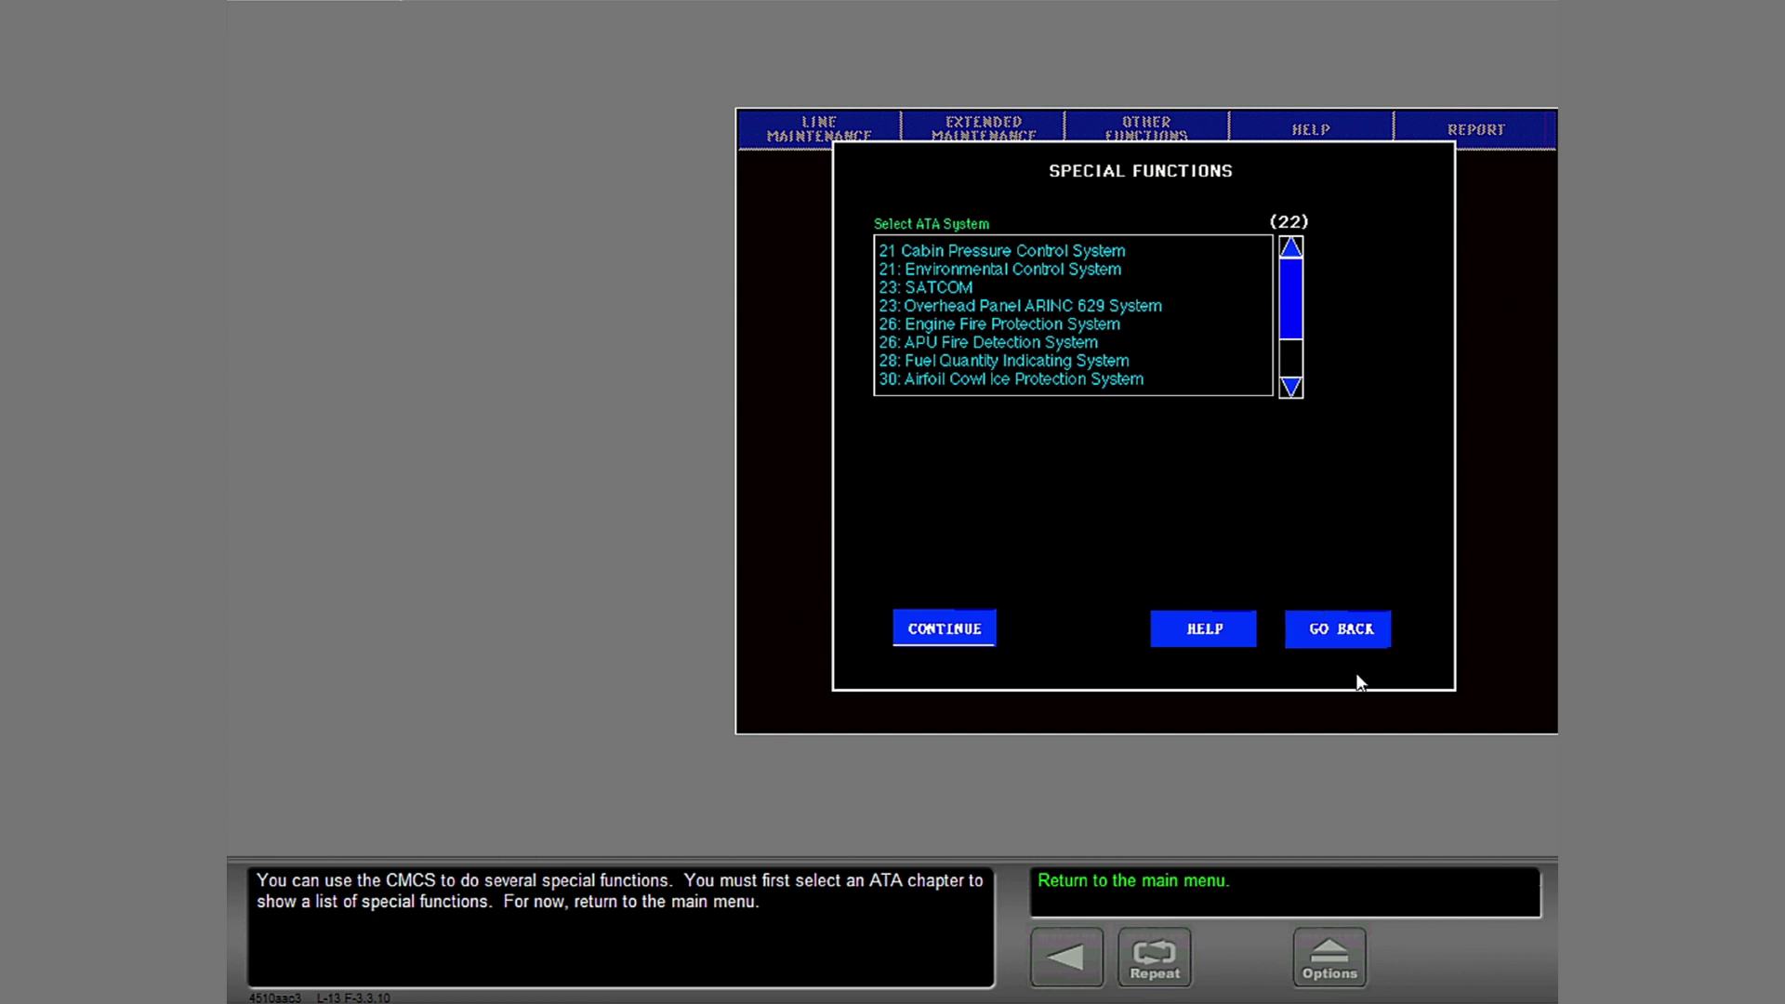
left_click(1364, 641)
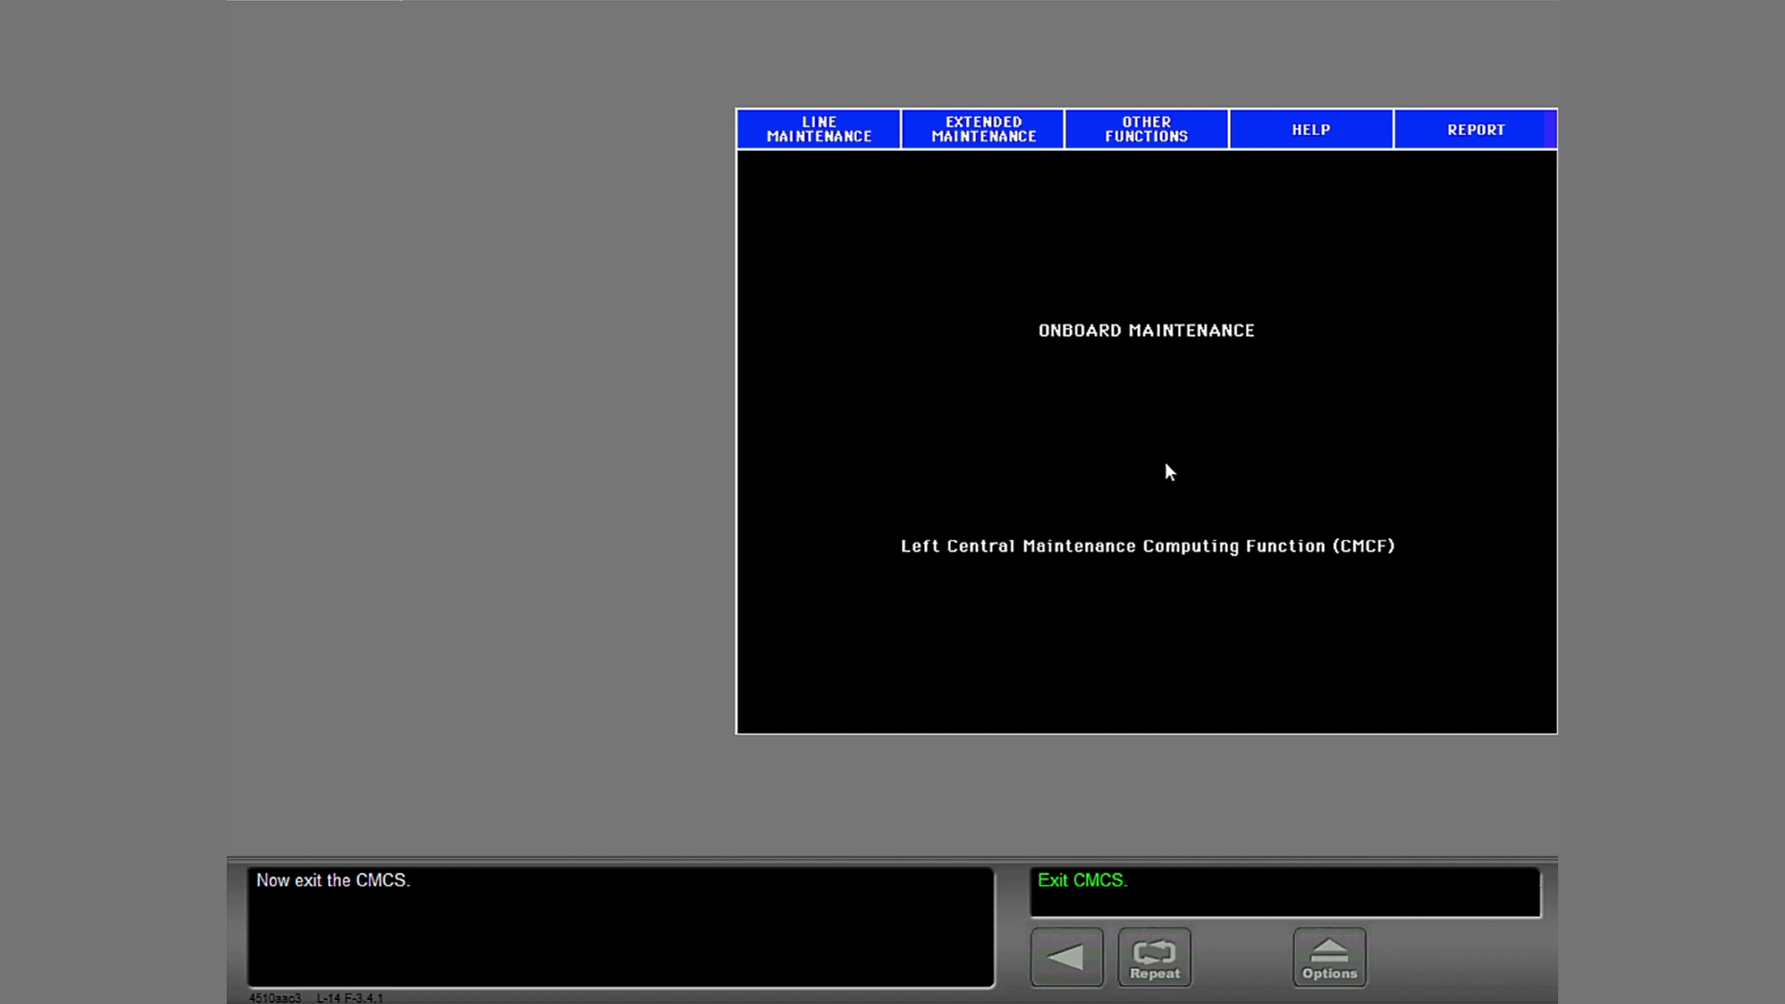
Choose Exit Maintenance from the Line Maintenance menu to leave onboard maintenance
left_click(1143, 128)
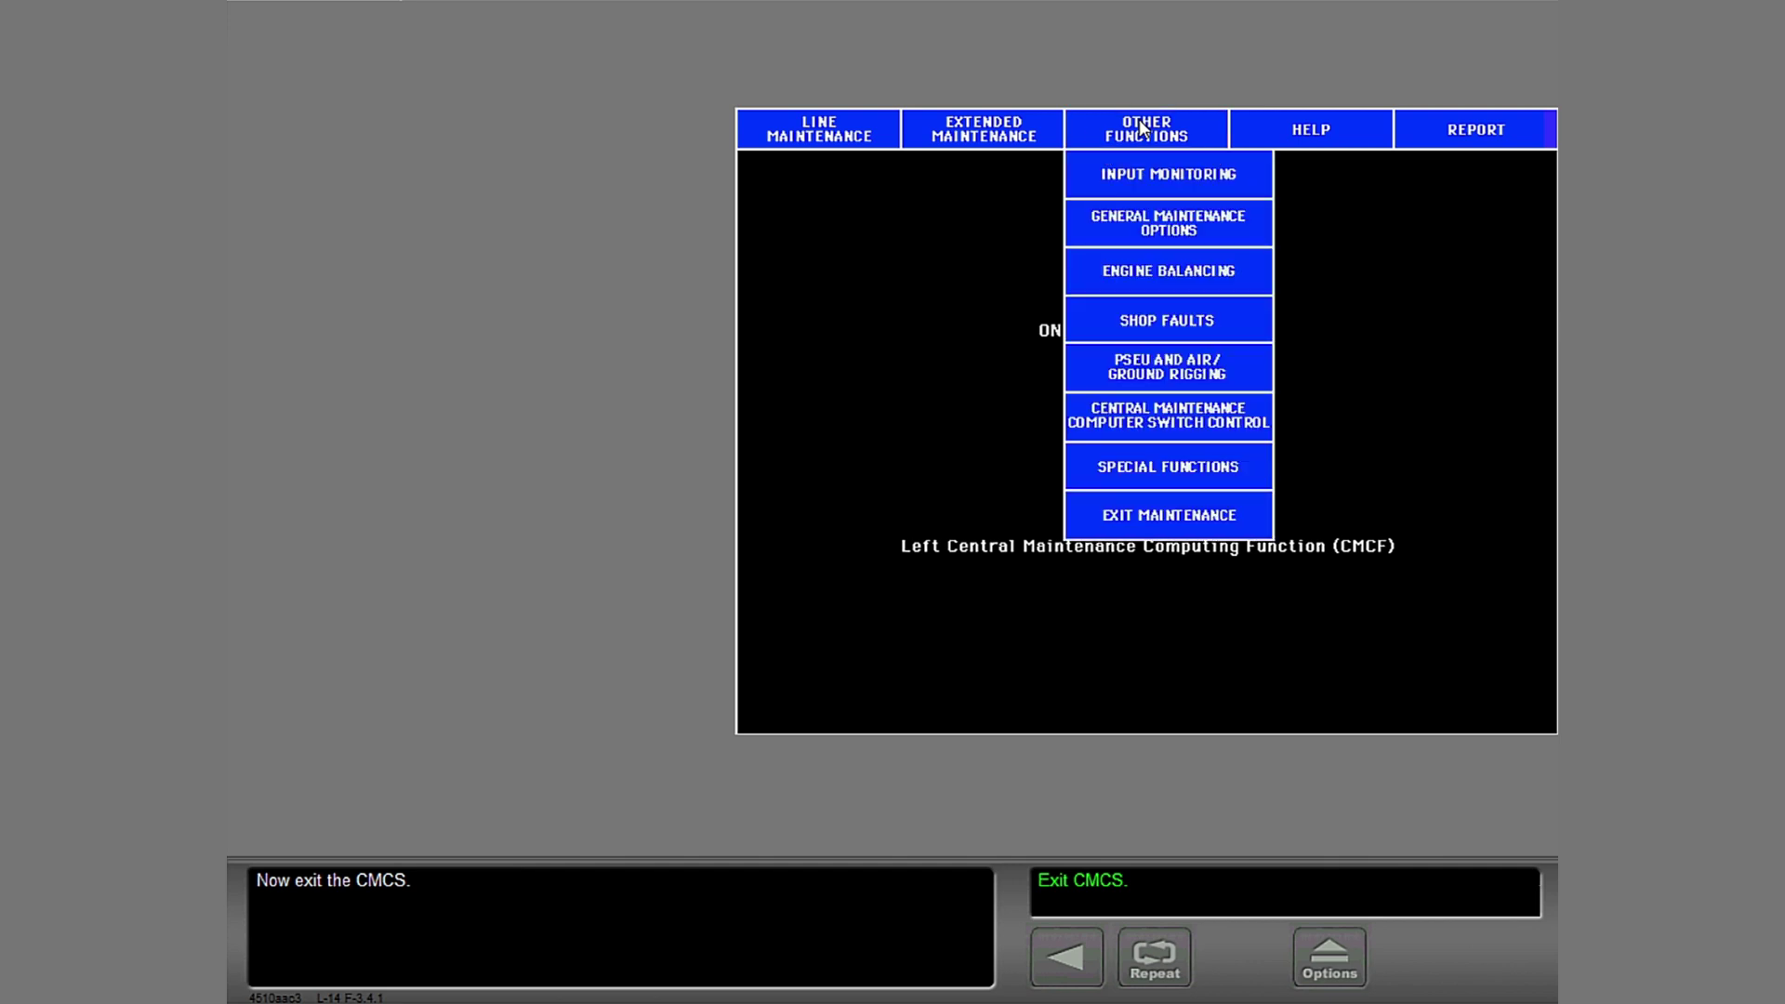
left_click(805, 134)
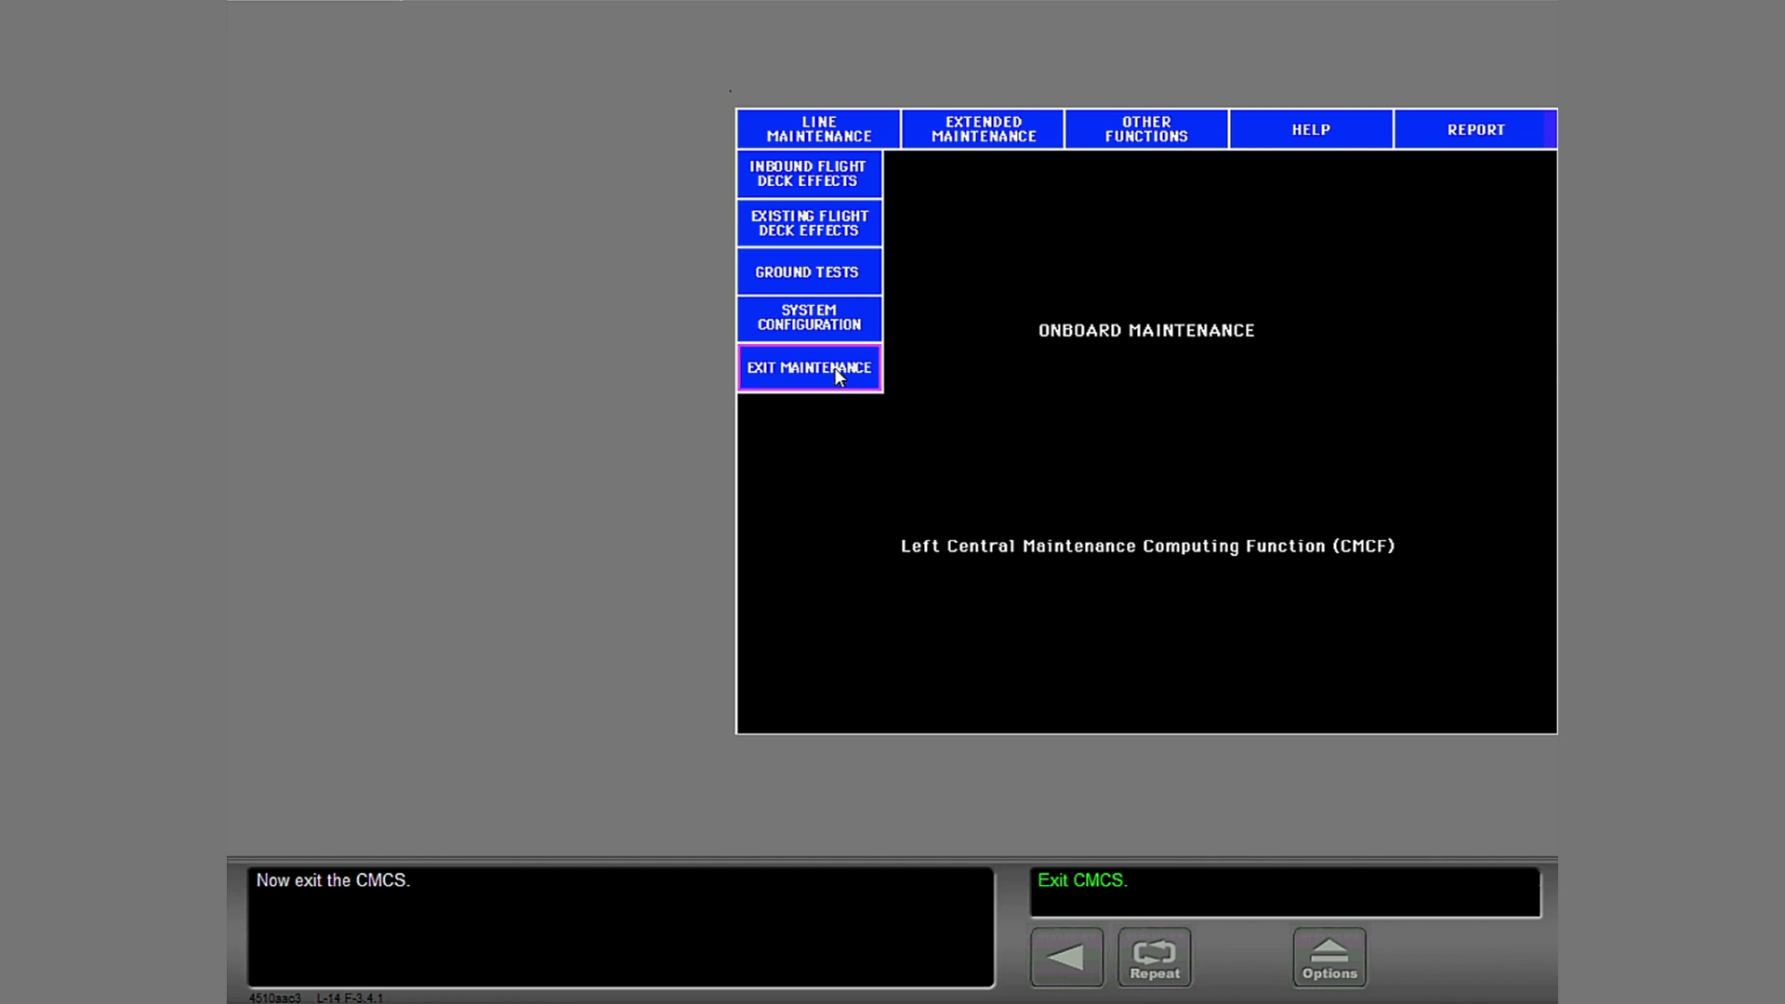
left_click(1163, 138)
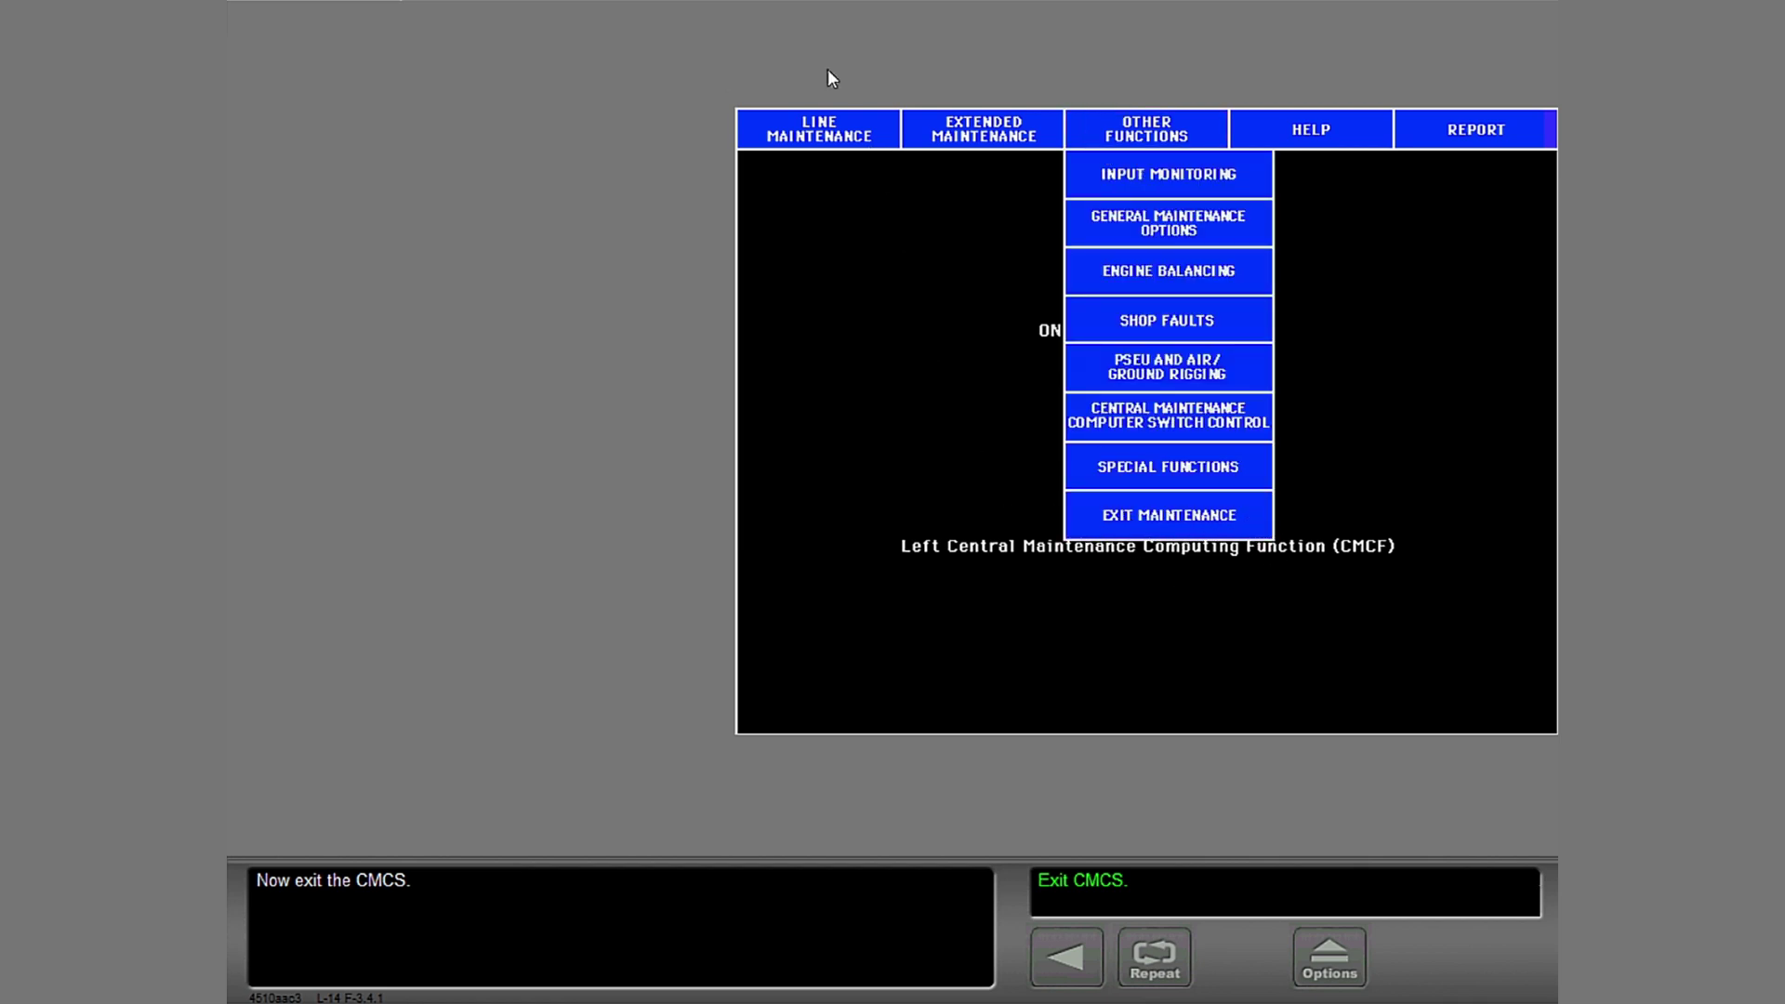
left_click(826, 133)
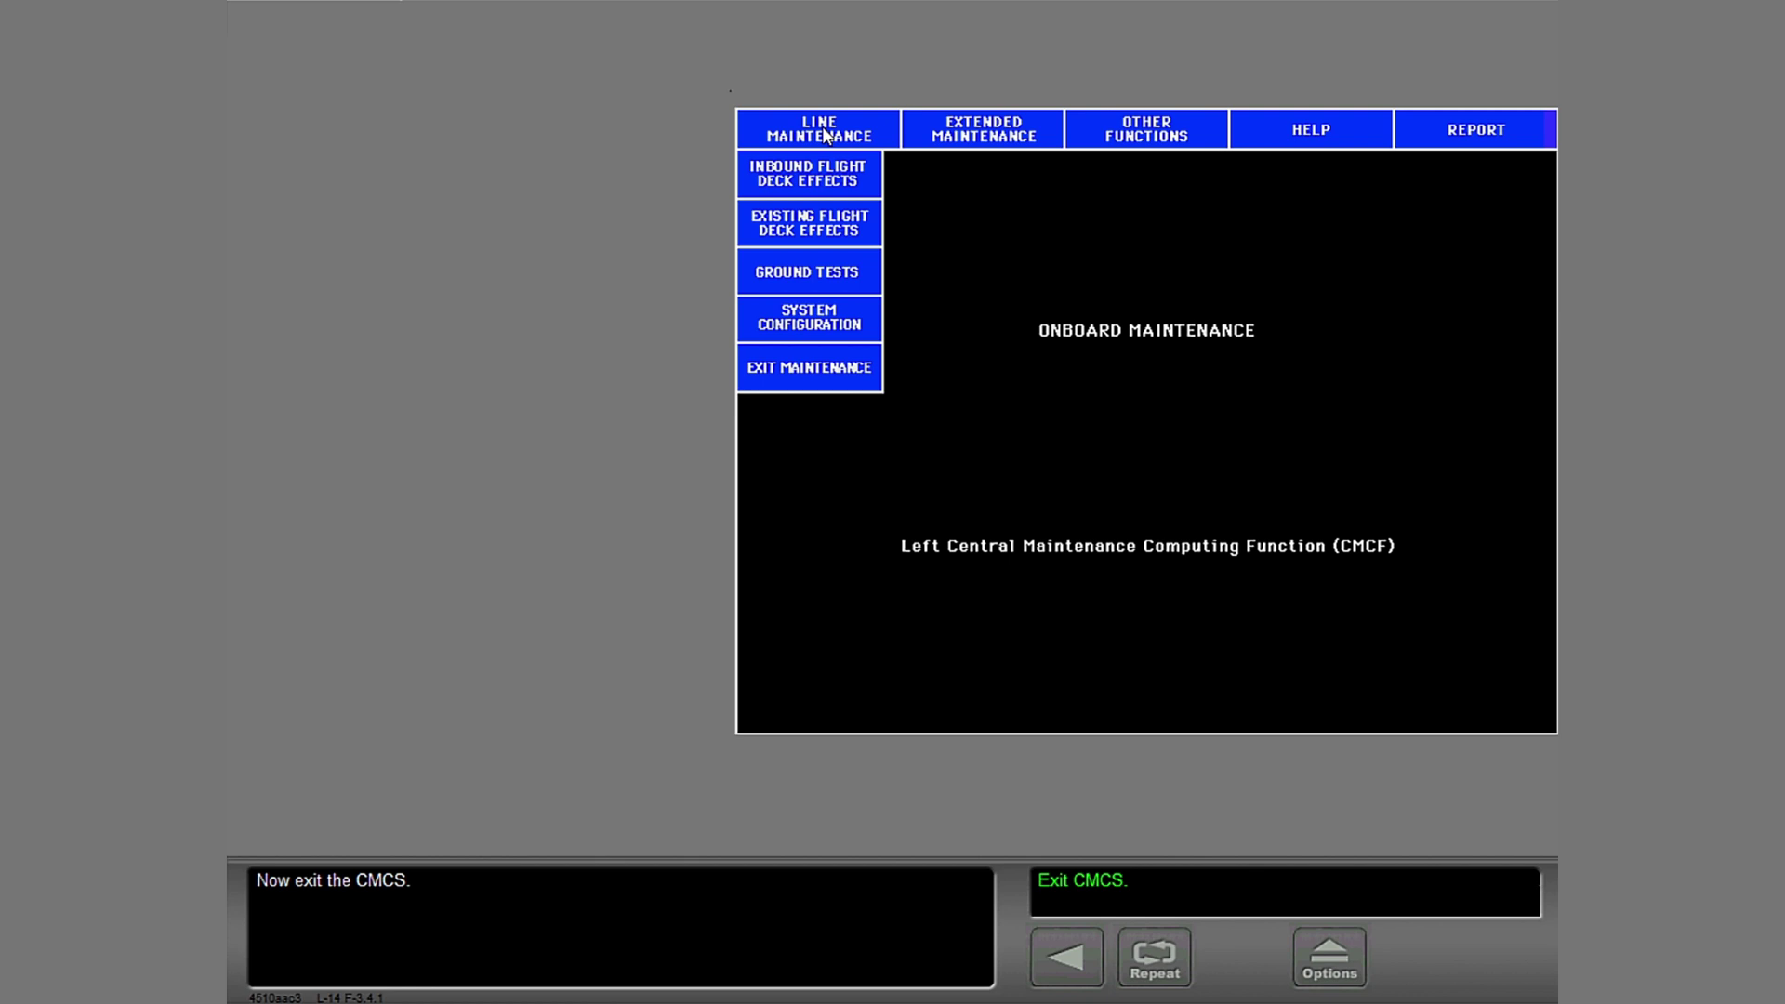
left_click(819, 382)
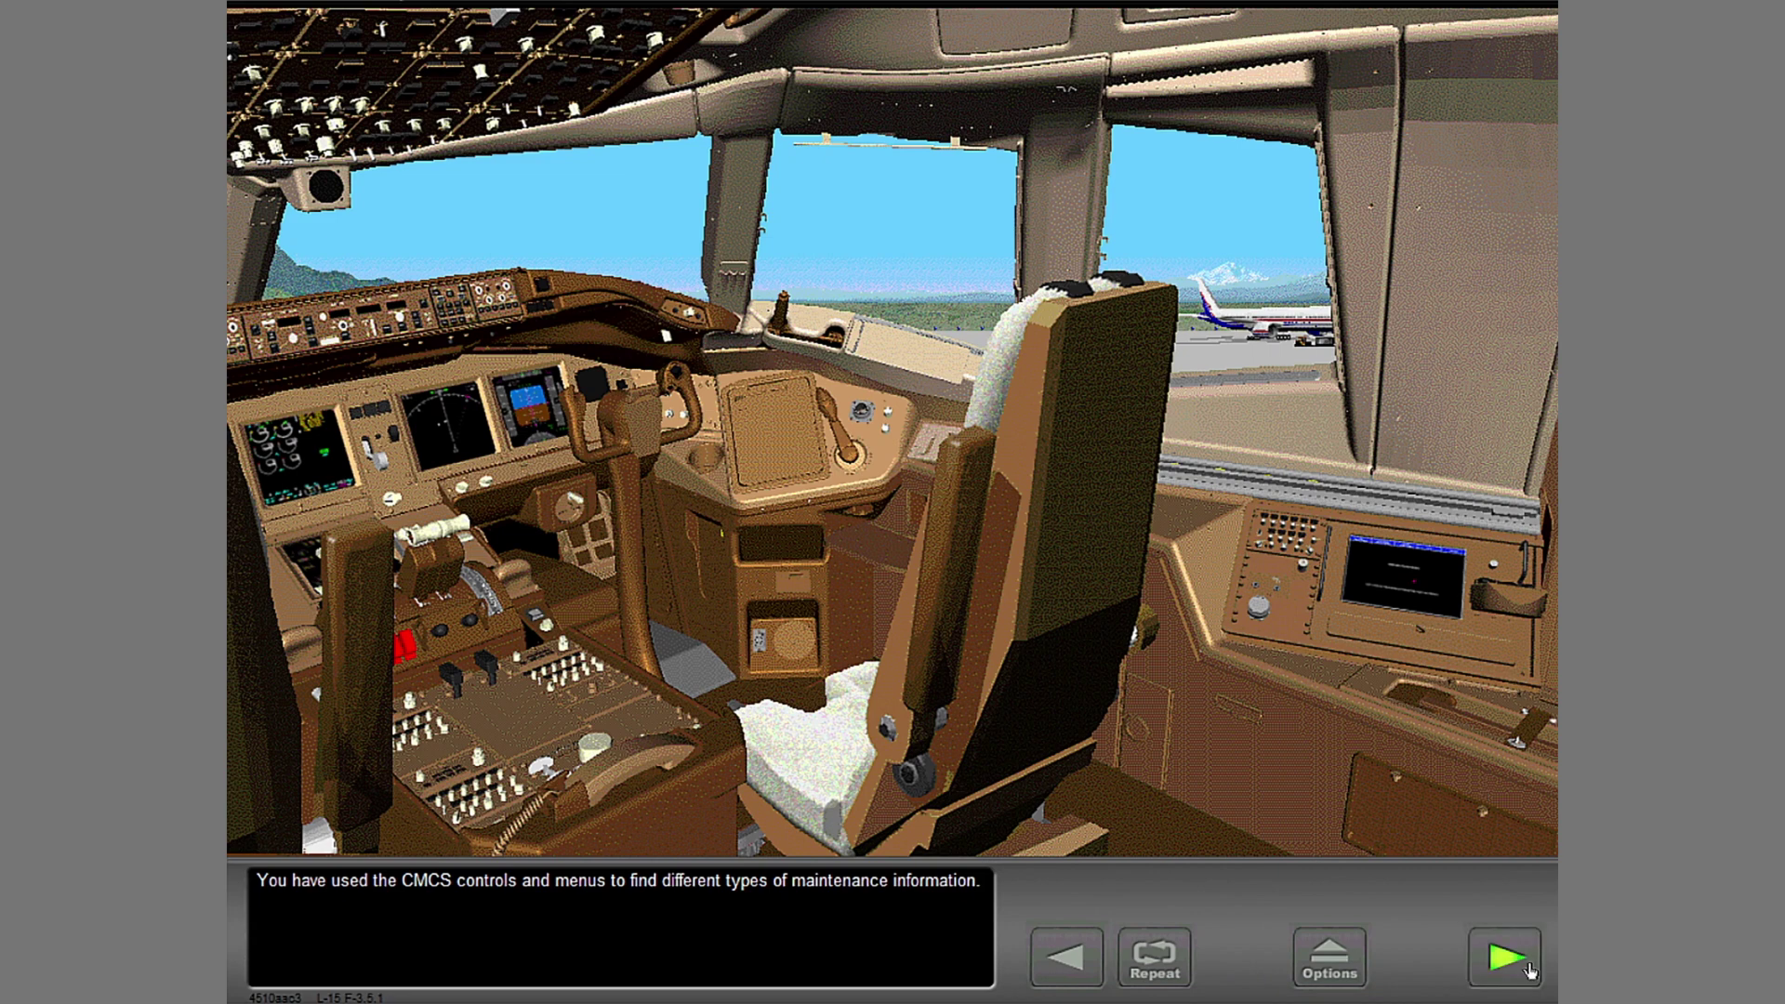
Advance from the CMCS summary page to the Navigation topic's End of Topic page
left_click(1500, 970)
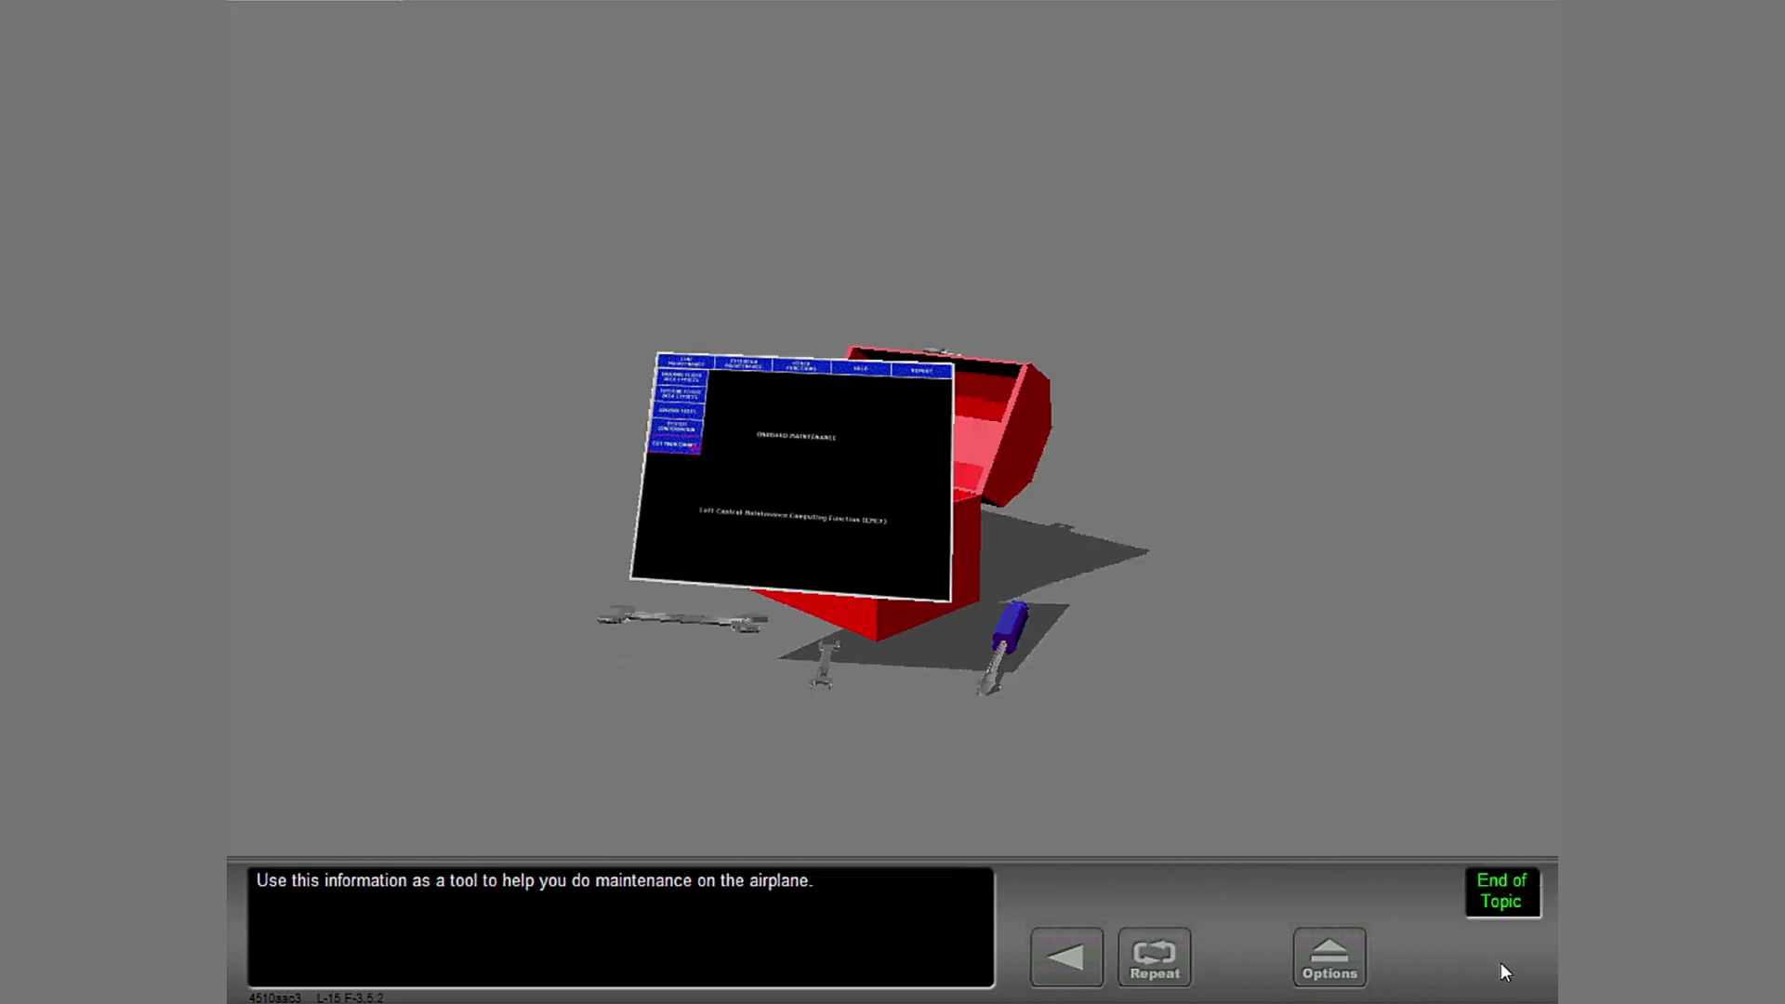